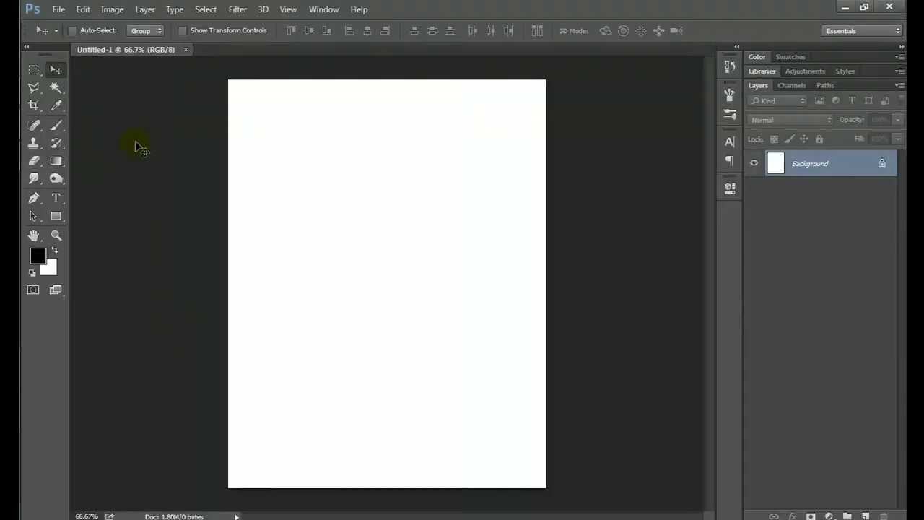
# Open the File menu to begin loading a source image from the HUlk folder.
pyautogui.click(59, 9)
# Open Building3.jpg and unlock its background as Layer 0.
pyautogui.click(67, 35)
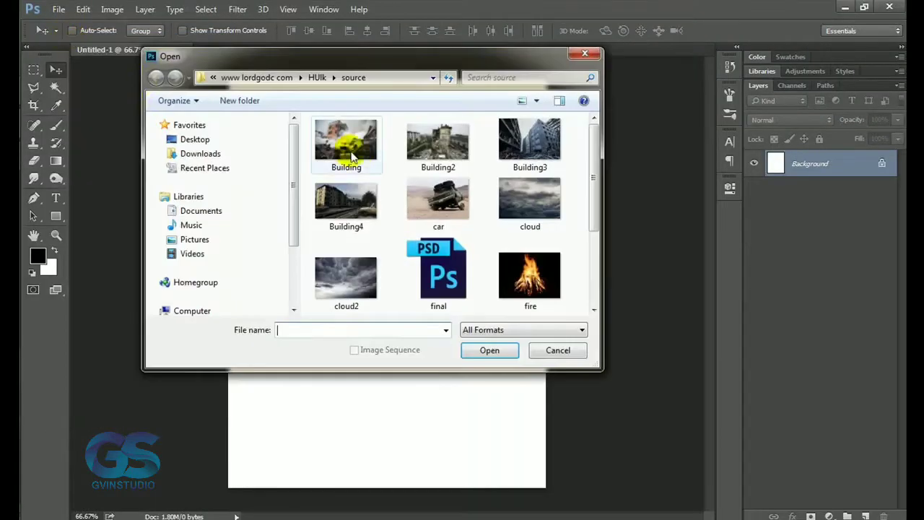
pyautogui.click(517, 153)
pyautogui.click(487, 349)
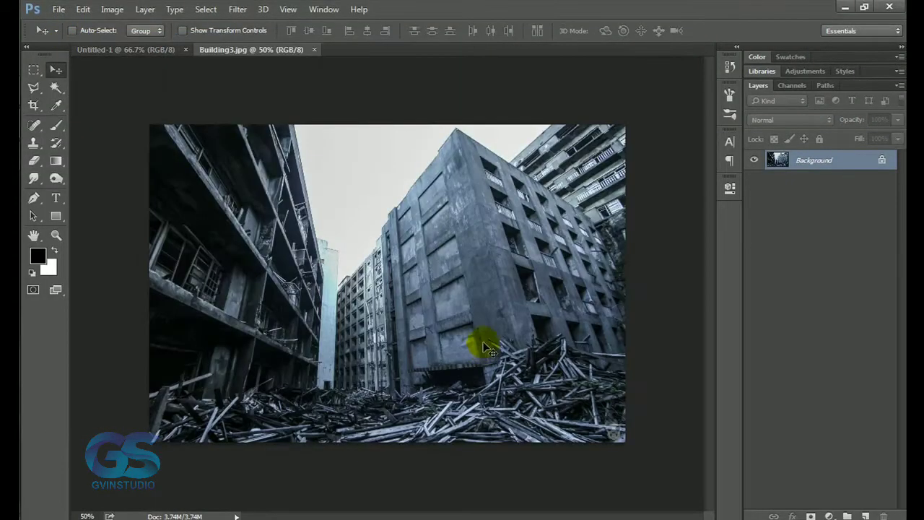
pyautogui.doubleClick(813, 160)
pyautogui.click(666, 171)
# Select the sky with Color Range and hide it with a layer mask.
pyautogui.click(206, 9)
pyautogui.click(222, 141)
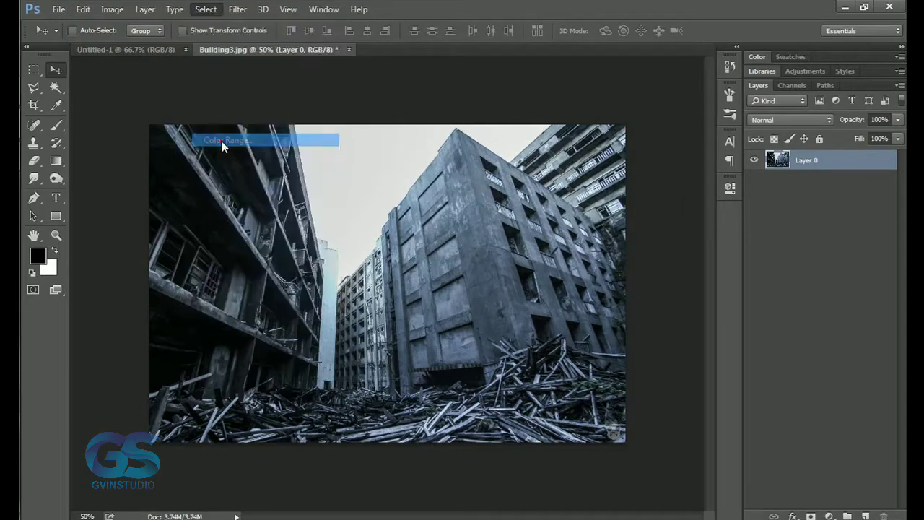
pyautogui.click(440, 192)
pyautogui.click(547, 82)
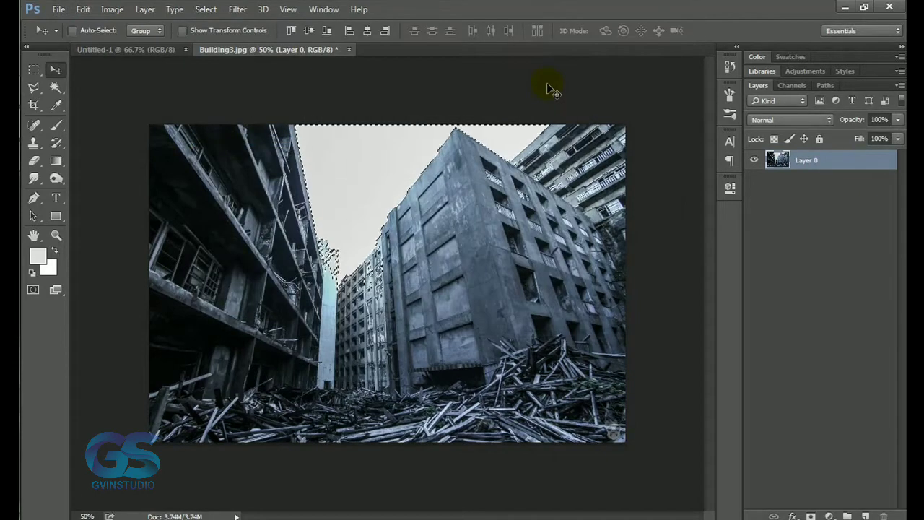
pyautogui.keyDown('alt'); pyautogui.click(811, 516); pyautogui.keyUp('alt')
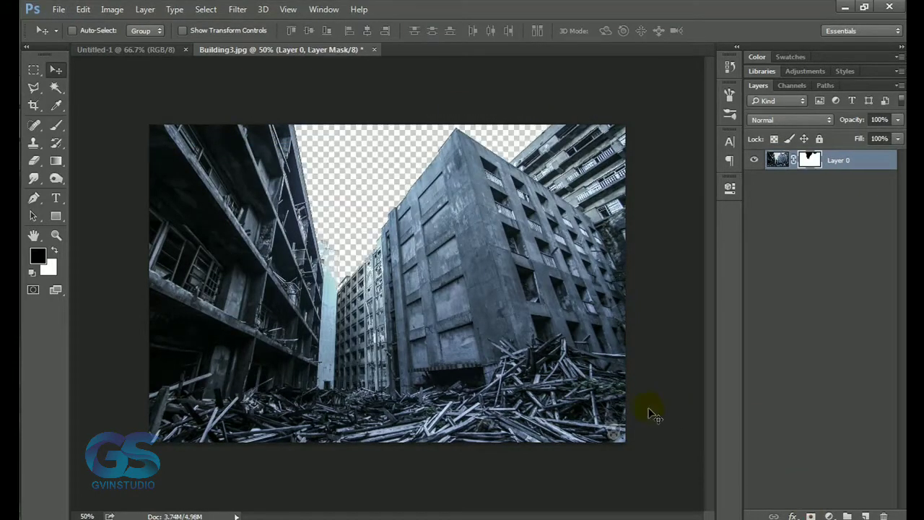
# Begin a Polygonal Lasso outline around the sky gap between the buildings.
pyautogui.click(34, 89)
pyautogui.click(330, 200)
pyautogui.click(336, 278)
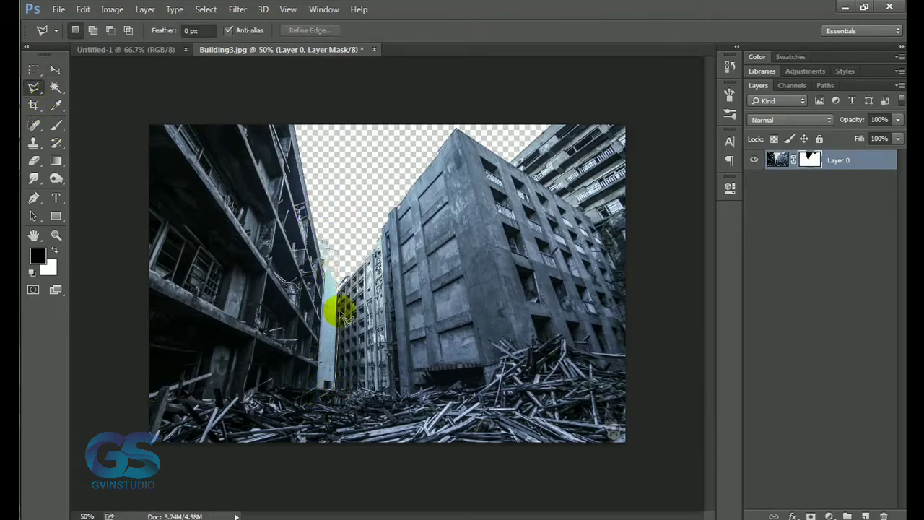
# Finish outlining the sky gap, fill it black on the mask, and deselect.
pyautogui.click(380, 195)
pyautogui.click(301, 157)
pyautogui.doubleClick(329, 278)
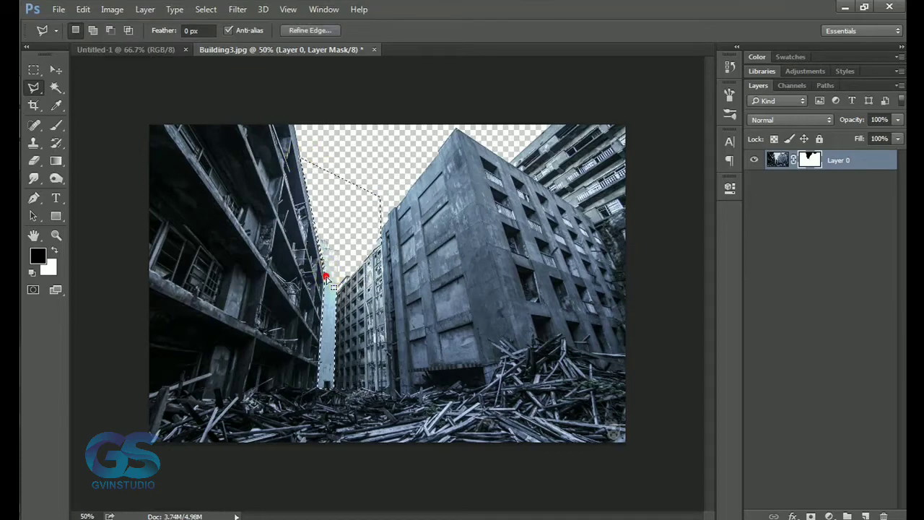
pyautogui.hotkey('alt', 'BackSpace')
pyautogui.hotkey('ctrl', 'd')
# Drag the building into Untitled-1 as Layer 1, scale to 59%, and center it.
pyautogui.press('v')
pyautogui.moveTo(378, 296)
pyautogui.mouseDown()
pyautogui.moveTo(207, 108)
pyautogui.moveTo(466, 271)
pyautogui.mouseUp()
pyautogui.hotkey('ctrl', 't')
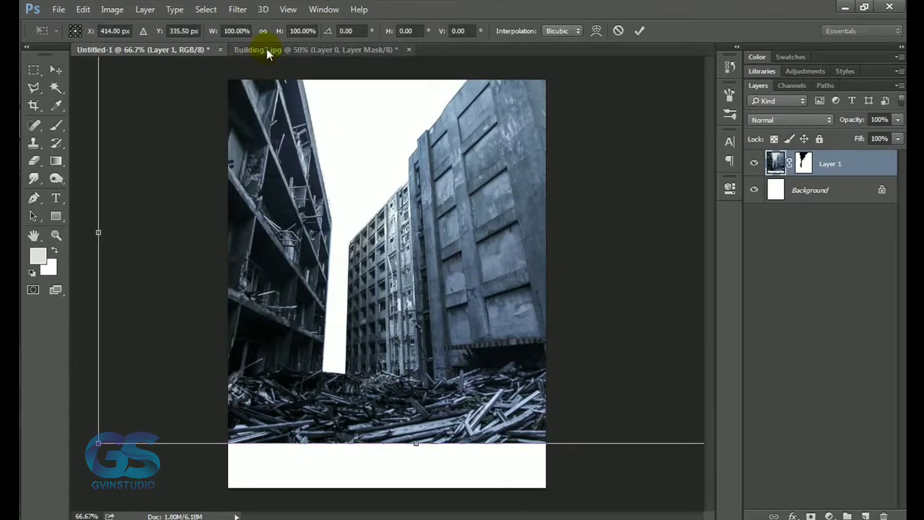
pyautogui.moveTo(212, 33); pyautogui.dragTo(182, 31)
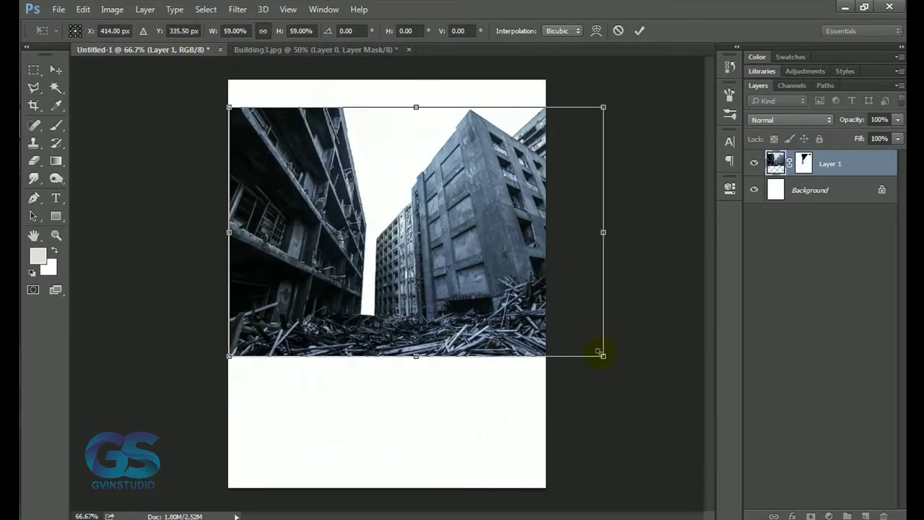
pyautogui.moveTo(600, 355); pyautogui.dragTo(552, 323)
pyautogui.press('Return')
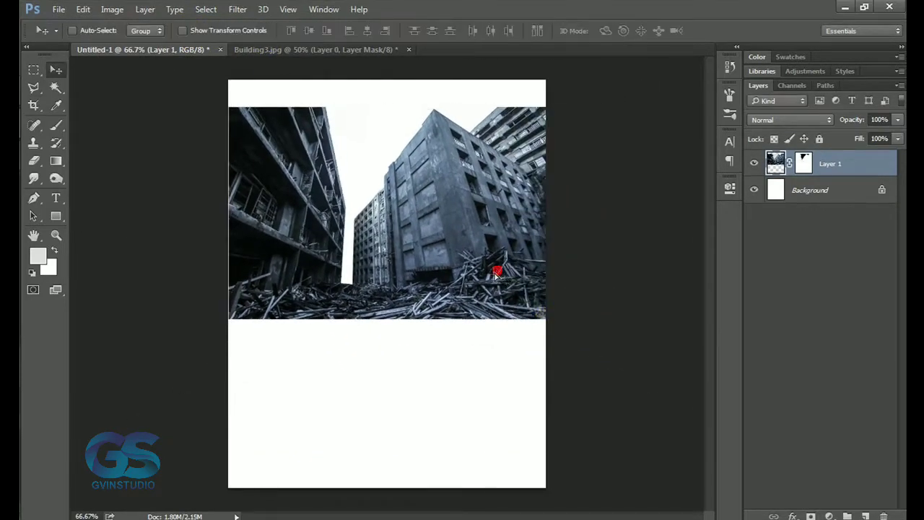
pyautogui.moveTo(497, 268); pyautogui.dragTo(496, 371)
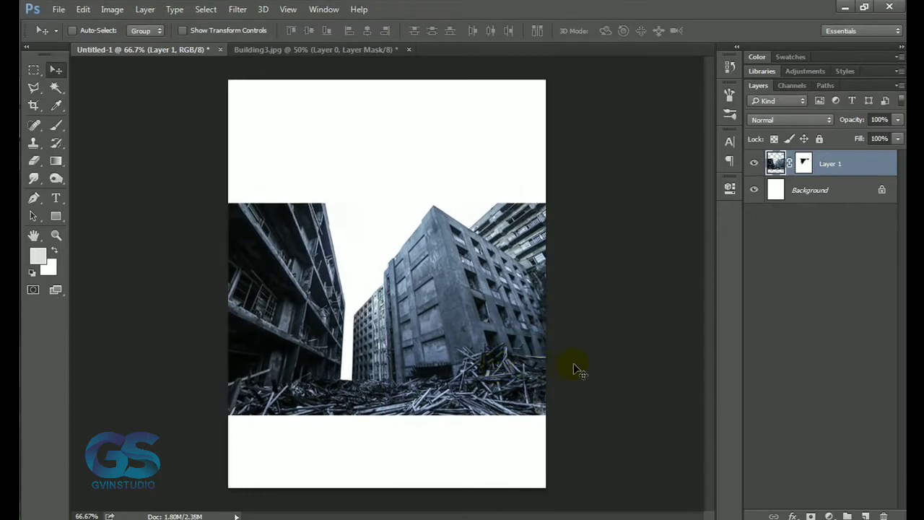
# Try lassoing and raising a copy of the left building, then undo and deselect.
pyautogui.click(33, 88)
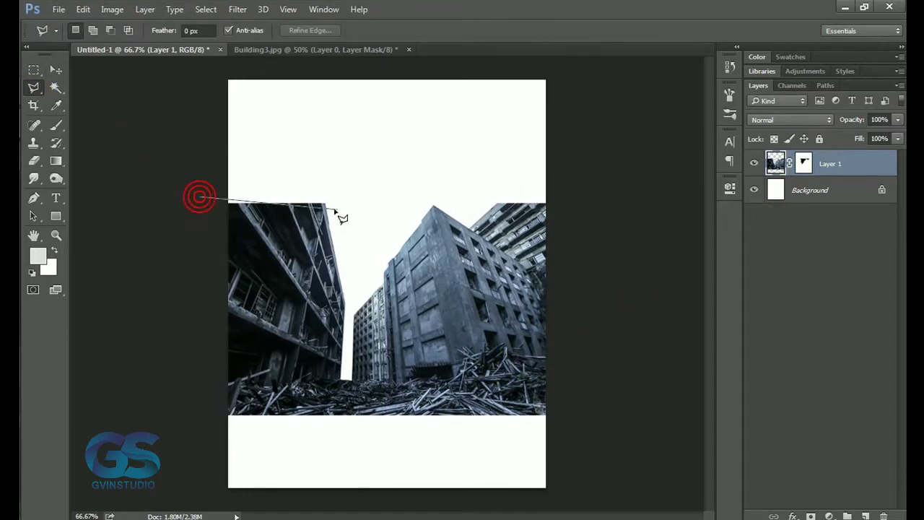
pyautogui.click(329, 198)
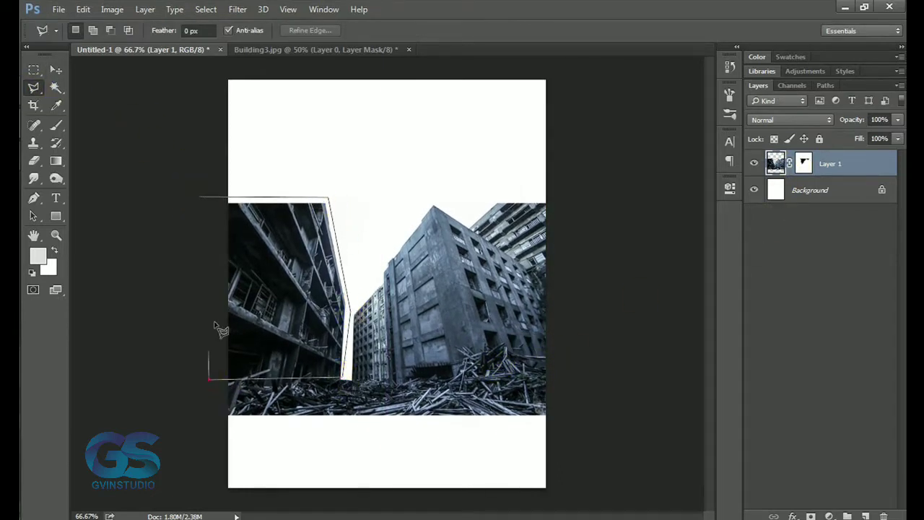
pyautogui.click(200, 197)
pyautogui.hotkey('ctrl', 'j')
pyautogui.press('v')
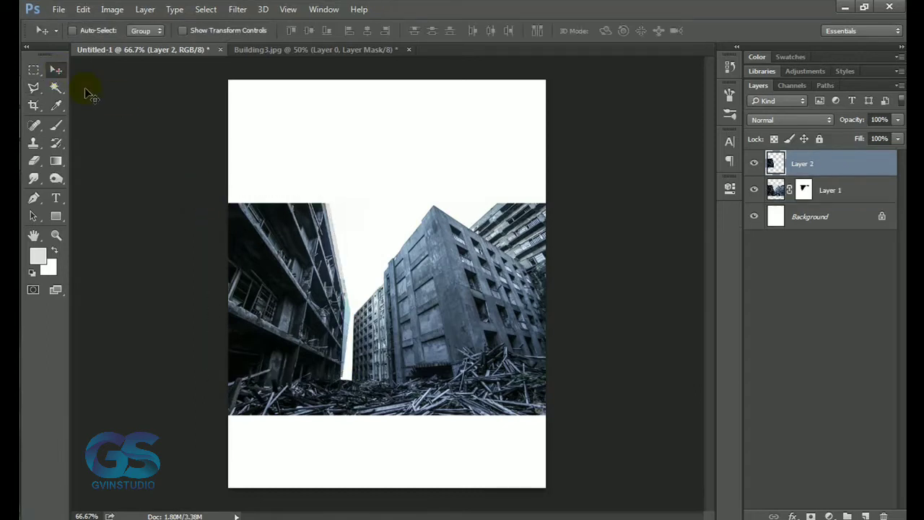
pyautogui.moveTo(278, 242); pyautogui.dragTo(284, 174)
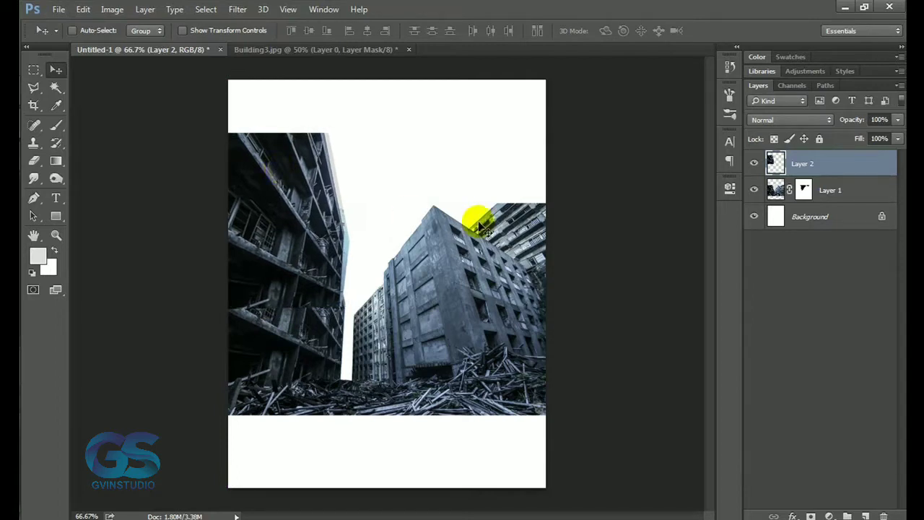
pyautogui.hotkey('ctrl', 'alt', 'z')
pyautogui.hotkey('ctrl', 'alt', 'z')
pyautogui.hotkey('ctrl', 'alt', 'z')
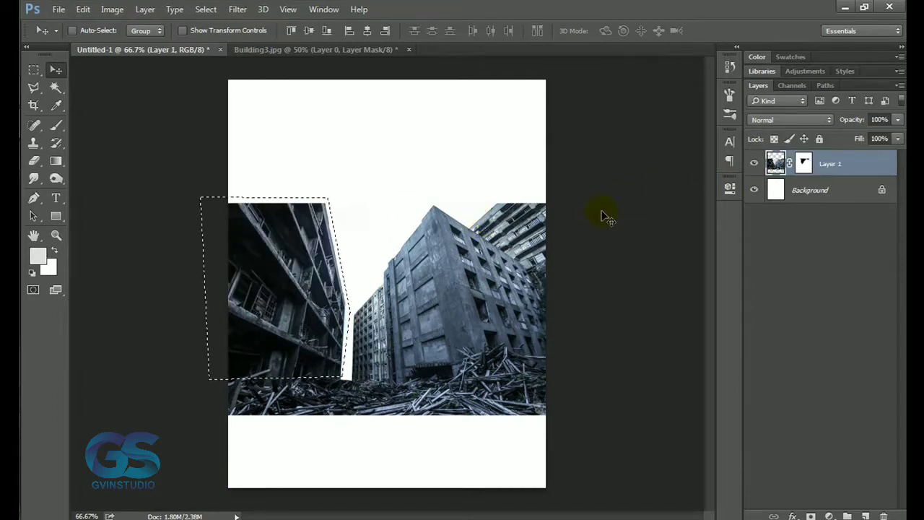
pyautogui.hotkey('ctrl', 'd')
# Apply Layer 1's mask and outline the left building with the Polygonal Lasso.
pyautogui.rightClick(803, 163)
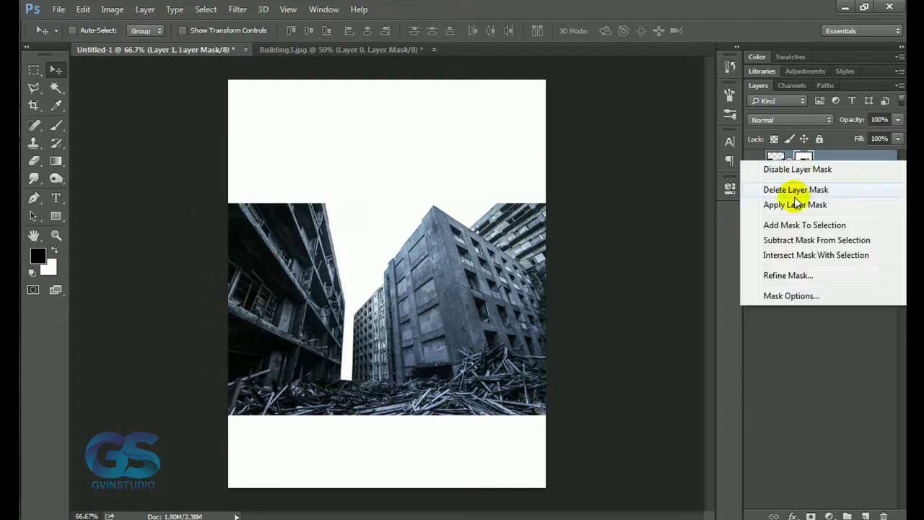
pyautogui.click(796, 203)
pyautogui.press('l')
pyautogui.click(220, 197)
pyautogui.click(335, 197)
pyautogui.click(349, 308)
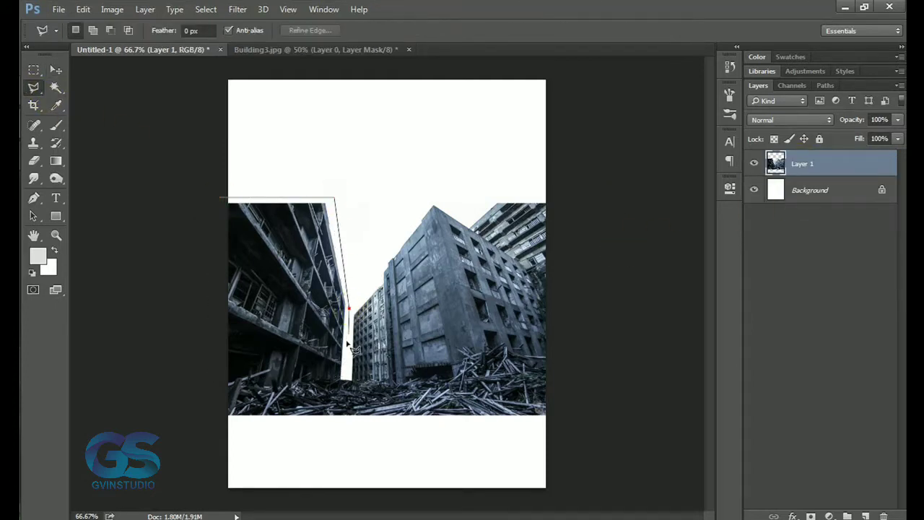
pyautogui.click(221, 200)
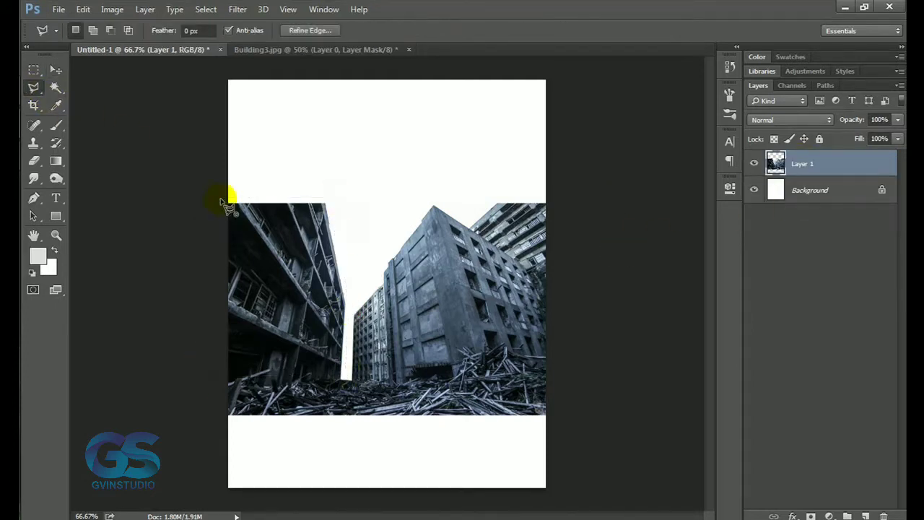
# Reselect the left building and copy it to a new Layer 2.
pyautogui.click(220, 195)
pyautogui.click(334, 195)
pyautogui.click(353, 310)
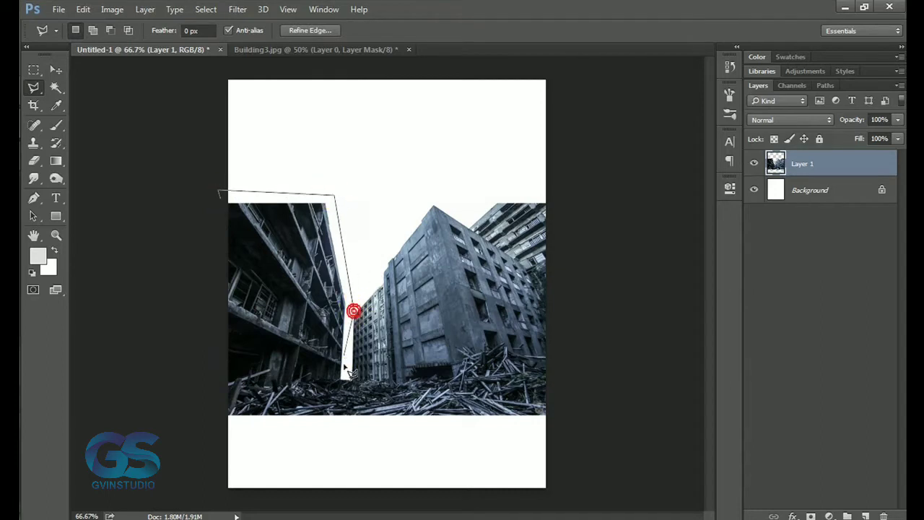
pyautogui.click(204, 370)
pyautogui.click(220, 195)
pyautogui.hotkey('ctrl', 'j')
# Raise Layer 2 about 100 px, then duplicate it and nudge the copy to the page top.
pyautogui.press('v')
pyautogui.hotkey('shift', 'Up')
pyautogui.hotkey('shift', 'Up')
pyautogui.hotkey('shift', 'Up')
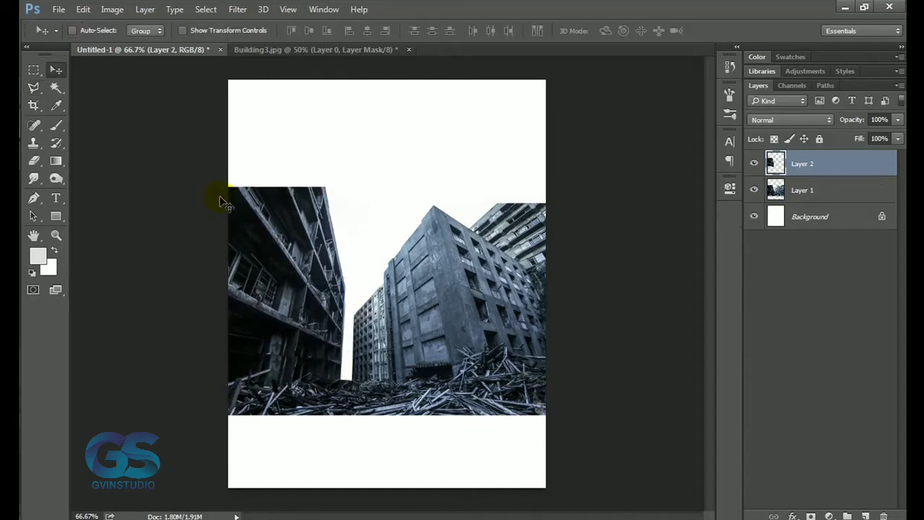
pyautogui.moveTo(299, 247); pyautogui.dragTo(283, 195)
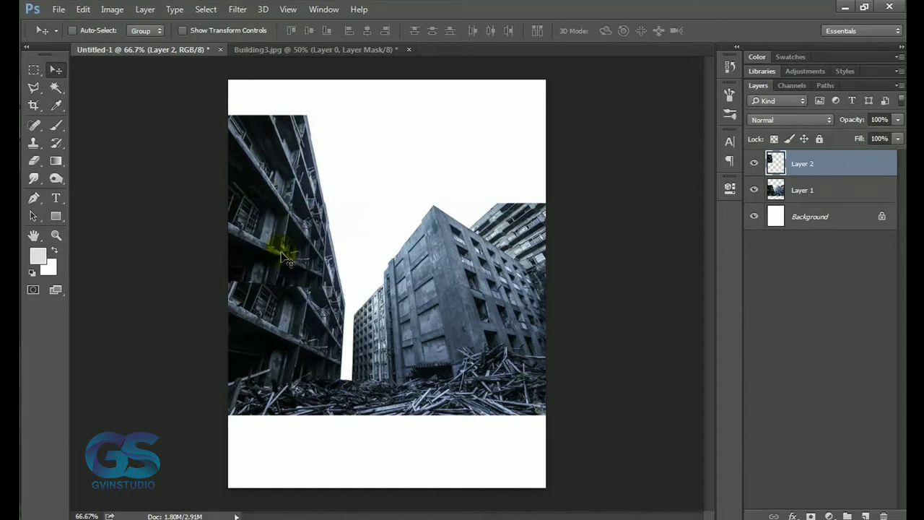
pyautogui.moveTo(287, 260); pyautogui.dragTo(282, 258)
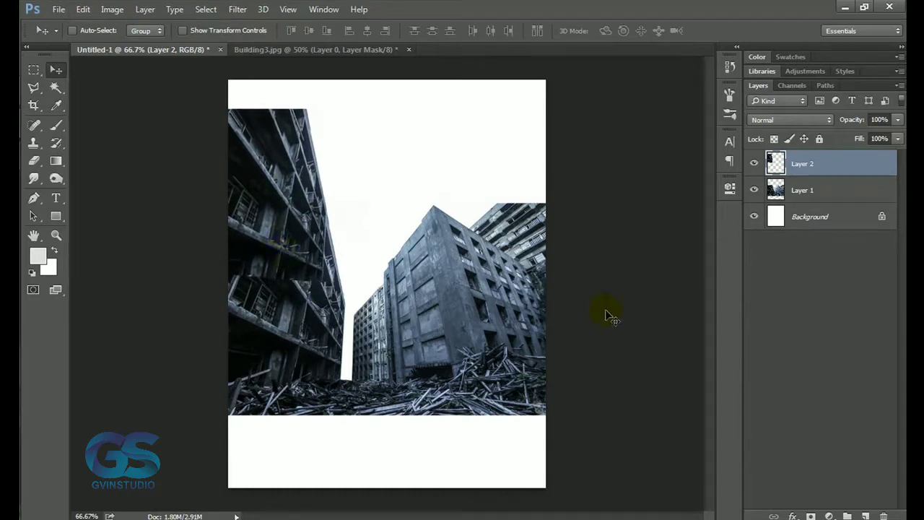
pyautogui.hotkey('ctrl', 'j')
pyautogui.hotkey('shift', 'Up')
pyautogui.hotkey('shift', 'Up')
pyautogui.hotkey('shift', 'Up')
pyautogui.hotkey('shift', 'Up')
pyautogui.hotkey('shift', 'Up')
pyautogui.hotkey('shift', 'Up')
pyautogui.hotkey('shift', 'Up')
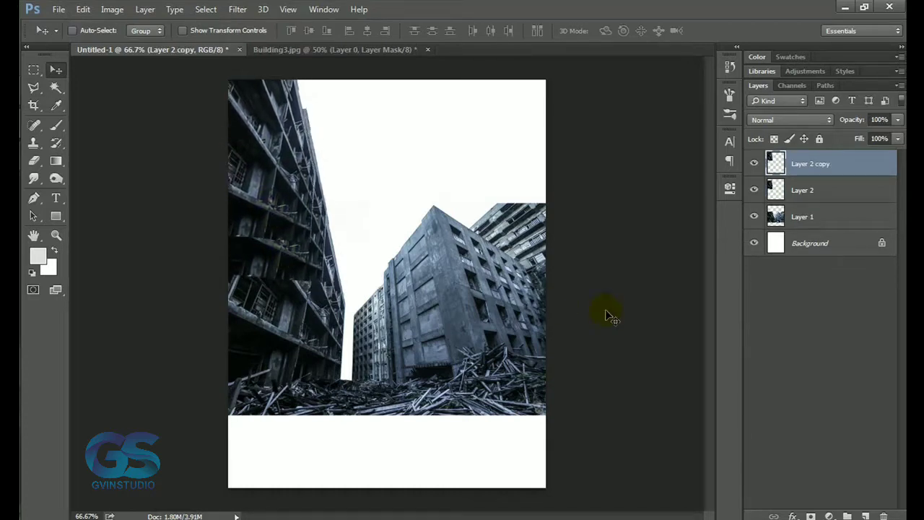
pyautogui.hotkey('shift', 'Up')
pyautogui.hotkey('shift', 'Up')
pyautogui.hotkey('shift', 'Up')
pyautogui.hotkey('shift', 'Up')
pyautogui.hotkey('shift', 'Up')
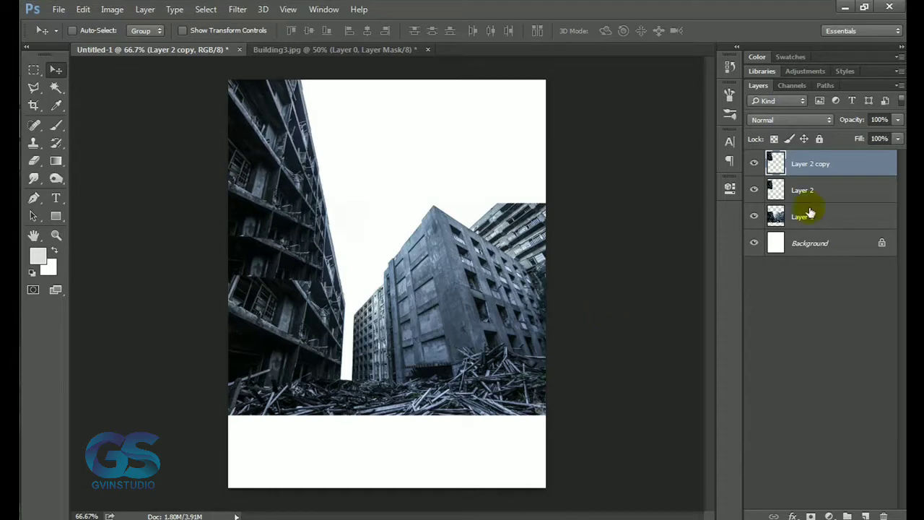
# Nudge Layer 2 copy into place and add a layer mask to blend its seam.
pyautogui.click(805, 191)
pyautogui.click(800, 169)
pyautogui.moveTo(501, 265); pyautogui.dragTo(503, 269)
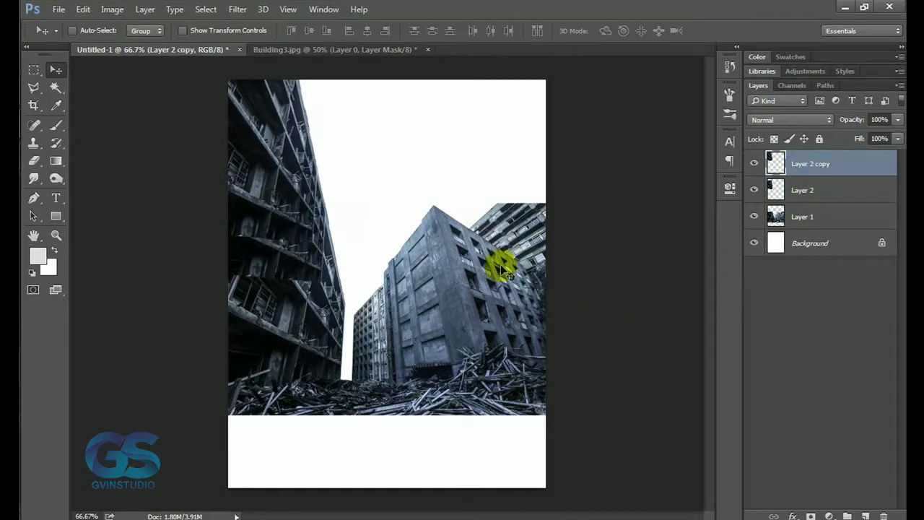
pyautogui.hotkey('shift', 'Up')
pyautogui.click(810, 516)
pyautogui.click(56, 125)
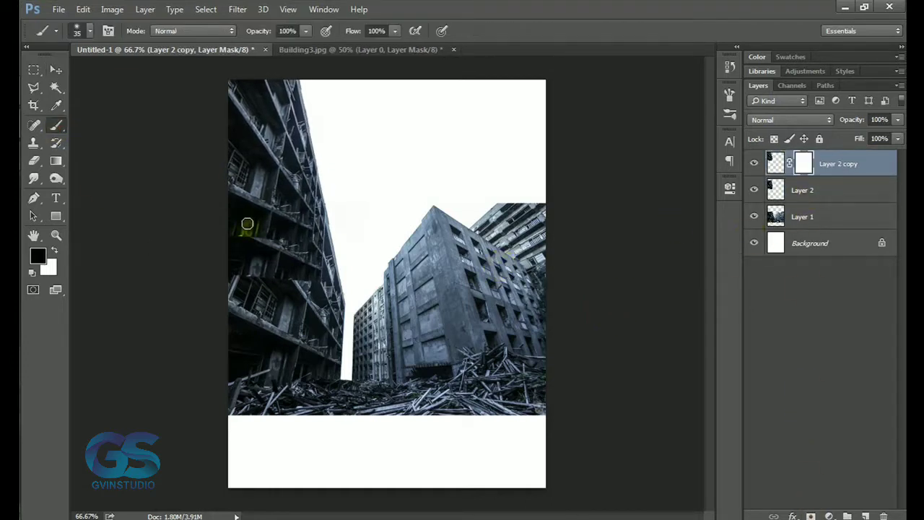
# Mask Layer 2, then merge Layer 1, Layer 2 and Layer 2 copy together.
pyautogui.click(831, 190)
pyautogui.click(811, 517)
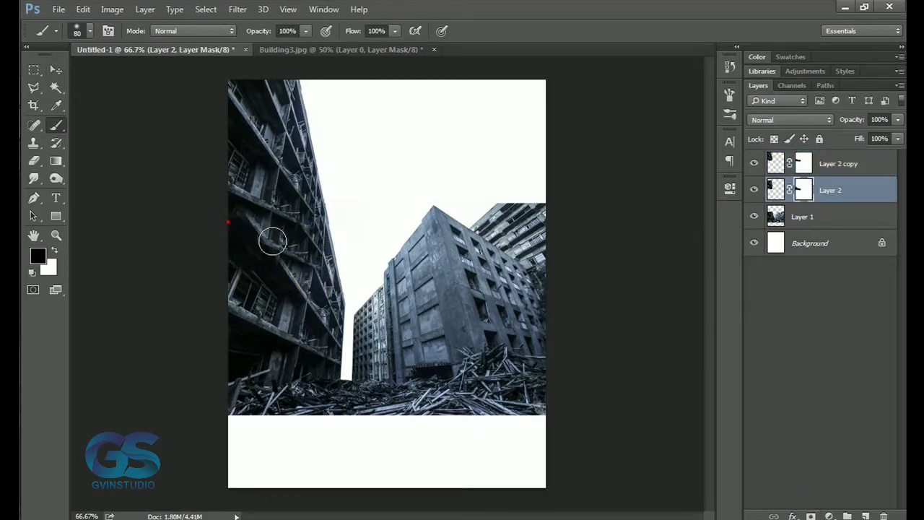
pyautogui.press('v')
pyautogui.click(815, 220)
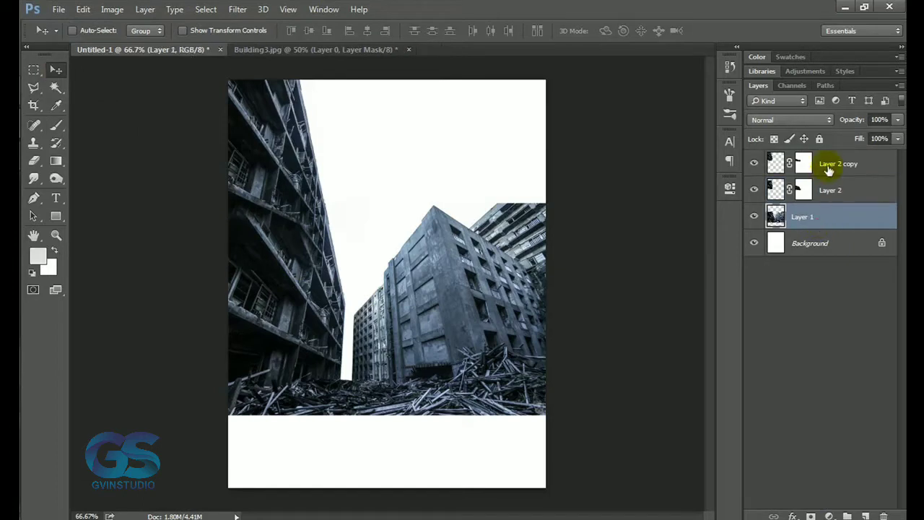
pyautogui.keyDown('shift'); pyautogui.click(827, 166); pyautogui.keyUp('shift')
pyautogui.hotkey('ctrl', 'e')
# Lasso the central building, copy it to a new layer, and move it up-right.
pyautogui.click(33, 90)
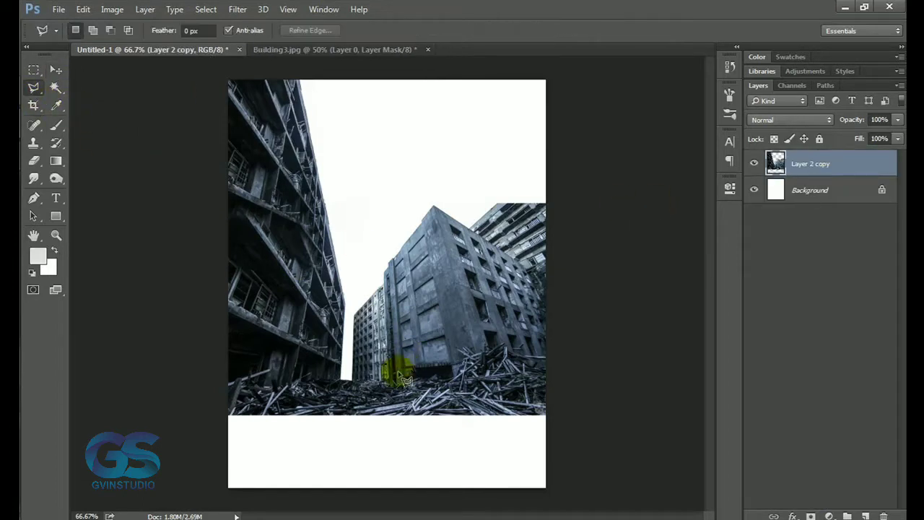
pyautogui.click(388, 382)
pyautogui.click(429, 195)
pyautogui.click(468, 229)
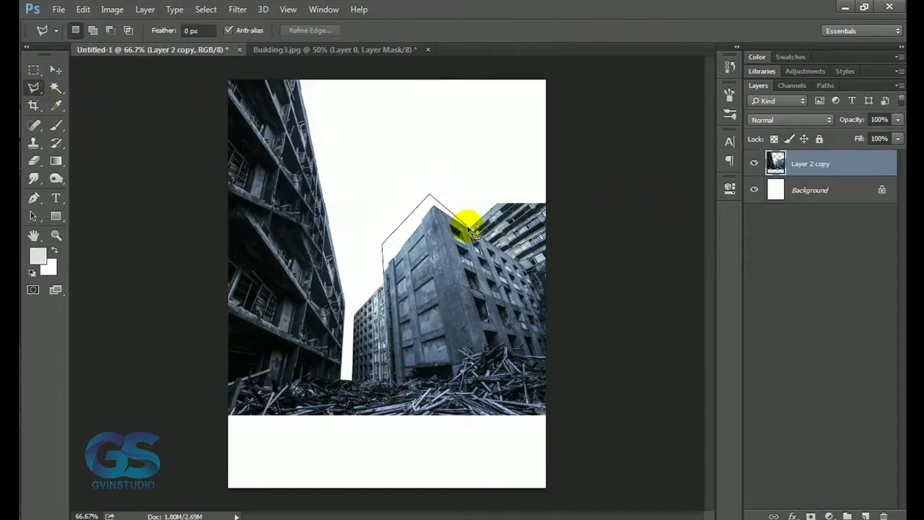
pyautogui.click(390, 382)
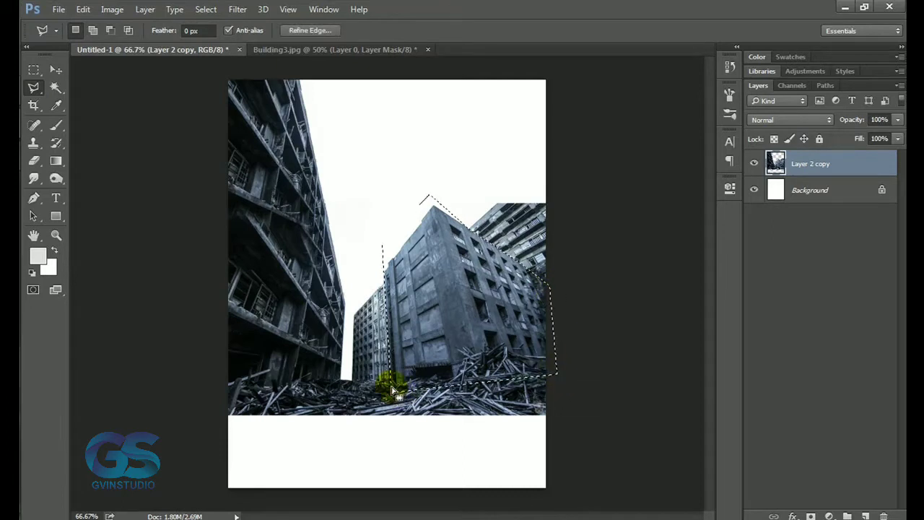
pyautogui.hotkey('ctrl', 'j')
pyautogui.press('v')
pyautogui.moveTo(392, 379)
pyautogui.mouseDown()
pyautogui.moveTo(475, 294)
pyautogui.moveTo(549, 289)
pyautogui.mouseUp()
# Mask and blend the raised copy, merge it with Layer 2 copy, and close Building3.
pyautogui.click(810, 516)
pyautogui.click(57, 125)
pyautogui.press('d')
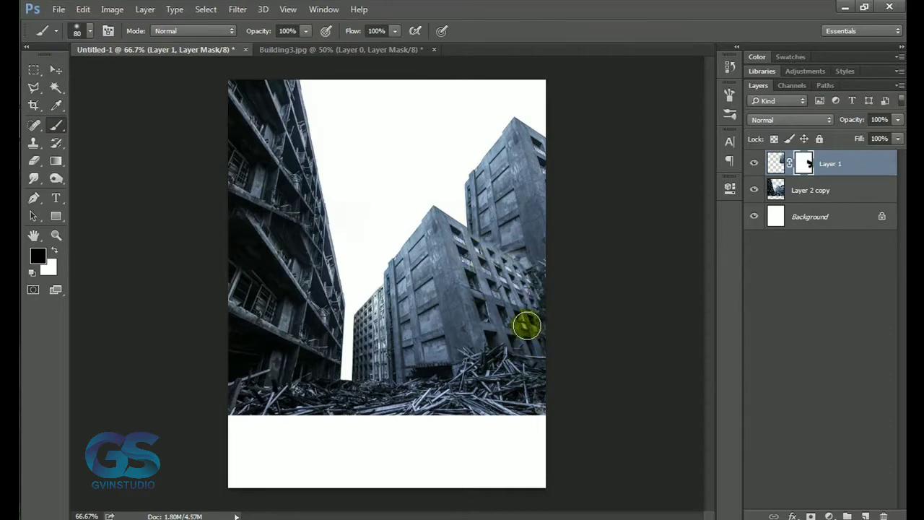
pyautogui.press('v')
pyautogui.keyDown('ctrl'); pyautogui.click(801, 189); pyautogui.keyUp('ctrl')
pyautogui.hotkey('ctrl', 'e')
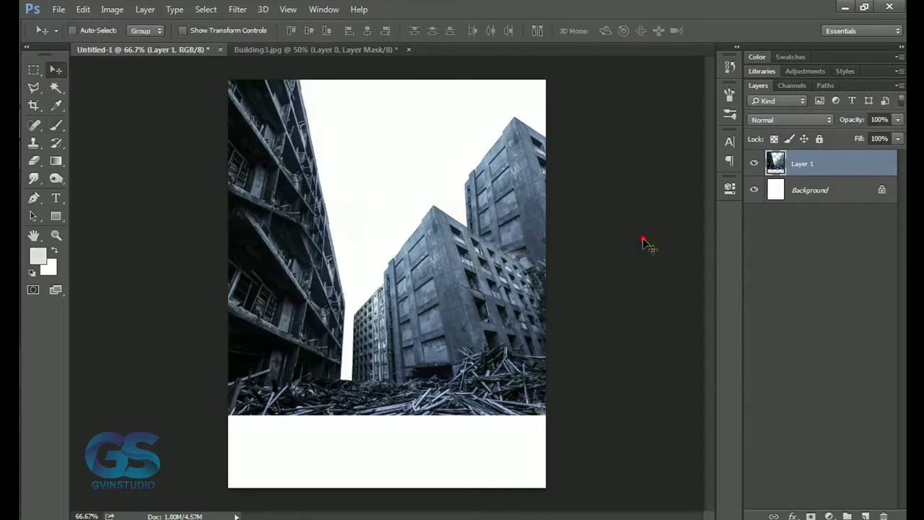
pyautogui.click(408, 49)
# Discard Building3 changes, then bring cloud2.jpg in as a layer beneath Layer 1.
pyautogui.click(466, 209)
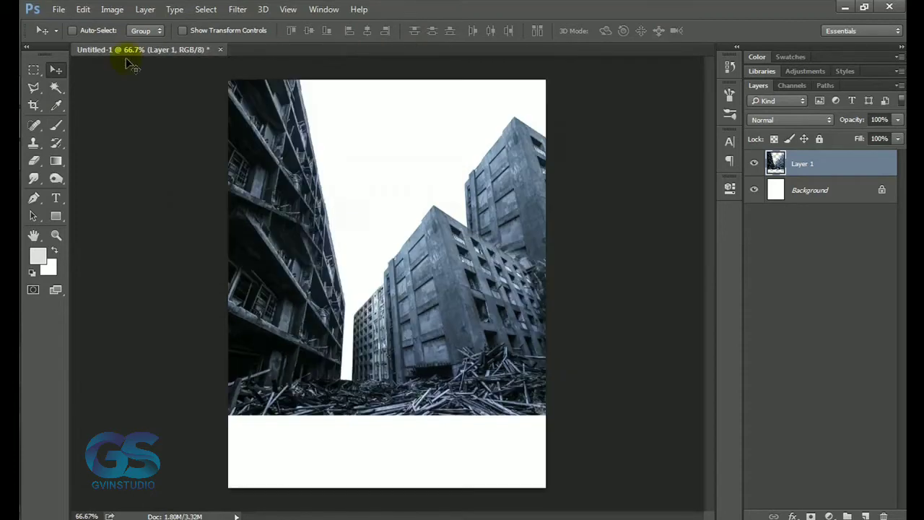
pyautogui.click(58, 9)
pyautogui.click(68, 36)
pyautogui.doubleClick(346, 277)
pyautogui.moveTo(346, 278)
pyautogui.mouseDown()
pyautogui.moveTo(190, 59)
pyautogui.moveTo(288, 126)
pyautogui.moveTo(359, 194)
pyautogui.moveTo(363, 262)
pyautogui.mouseUp()
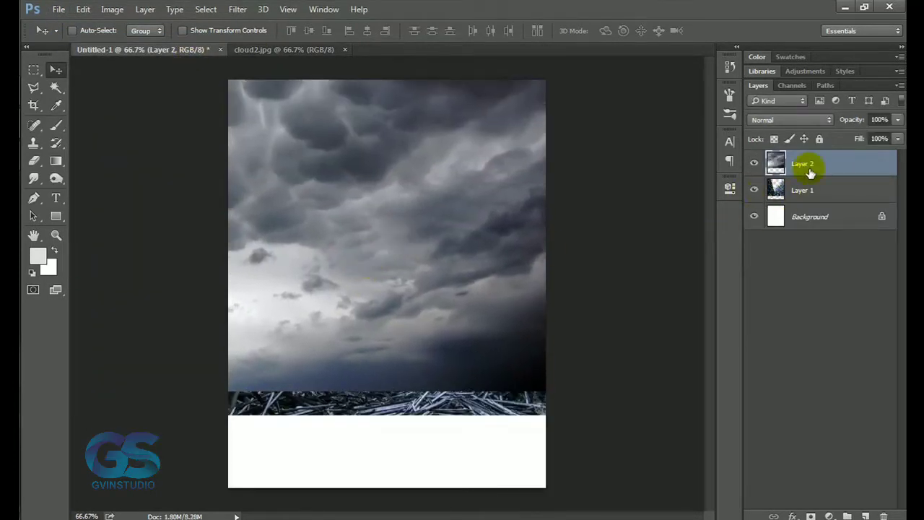
pyautogui.moveTo(811, 169); pyautogui.dragTo(809, 204)
pyautogui.moveTo(493, 246)
pyautogui.mouseDown()
pyautogui.moveTo(496, 256)
pyautogui.moveTo(470, 265)
pyautogui.mouseUp()
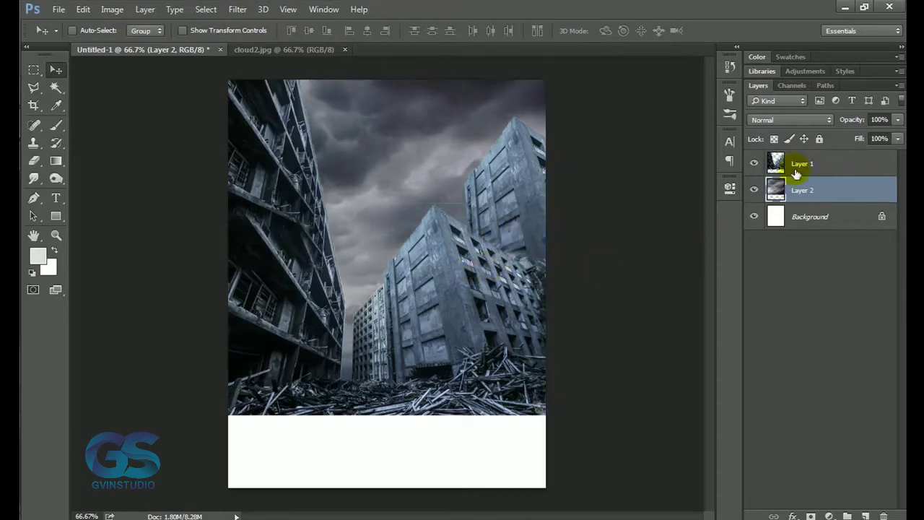
# Set up a soft round Eraser at size 25, undoing a test erase.
pyautogui.click(34, 160)
pyautogui.scroll(3, 367, 209)
pyautogui.scroll(2, 367, 200)
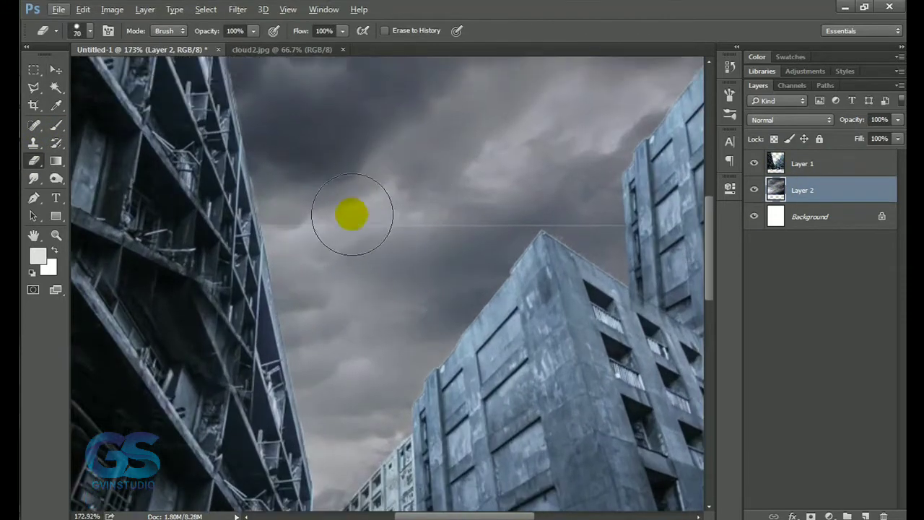
pyautogui.moveTo(353, 212); pyautogui.dragTo(322, 214)
pyautogui.hotkey('ctrl', 'z')
pyautogui.hotkey('alt', ']')
pyautogui.rightClick(355, 211)
pyautogui.click(403, 314)
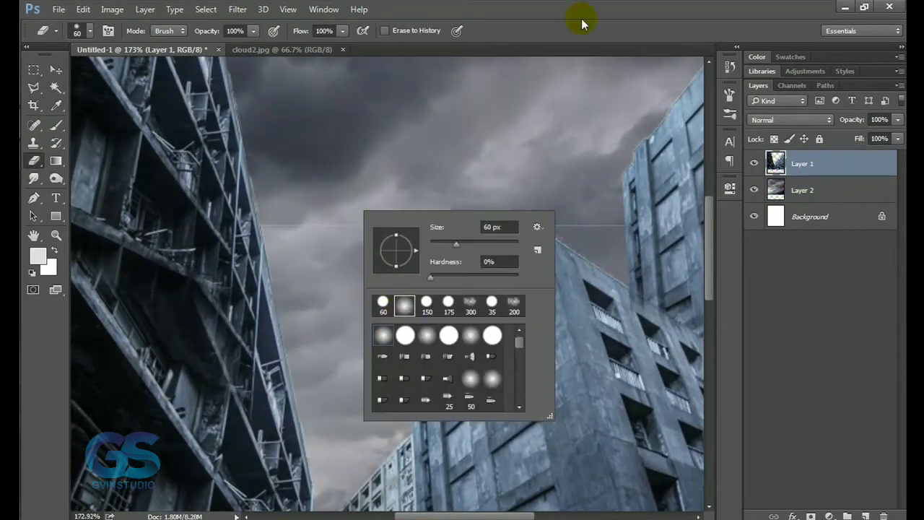
pyautogui.press('Return')
pyautogui.press('[')
pyautogui.press('[')
pyautogui.press('[')
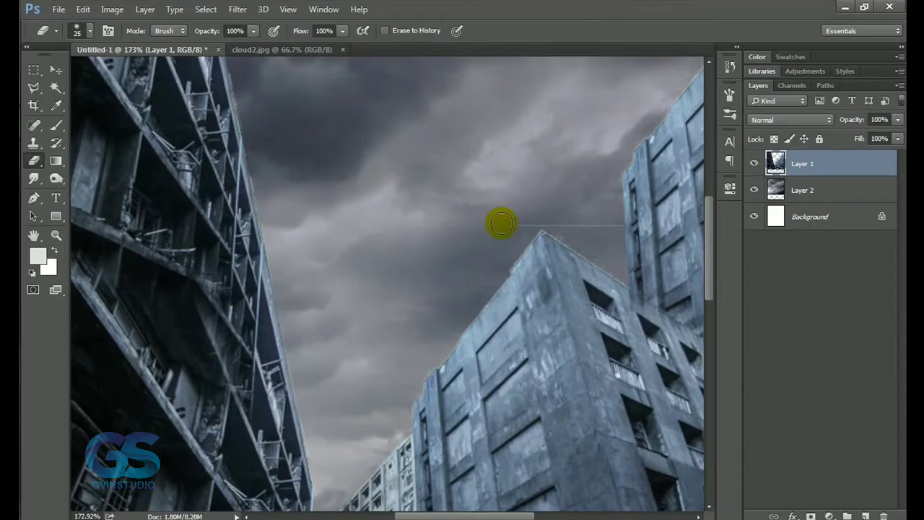
# Fit the whole canvas in view and close cloud2.
pyautogui.press('v')
pyautogui.hotkey('ctrl', '0')
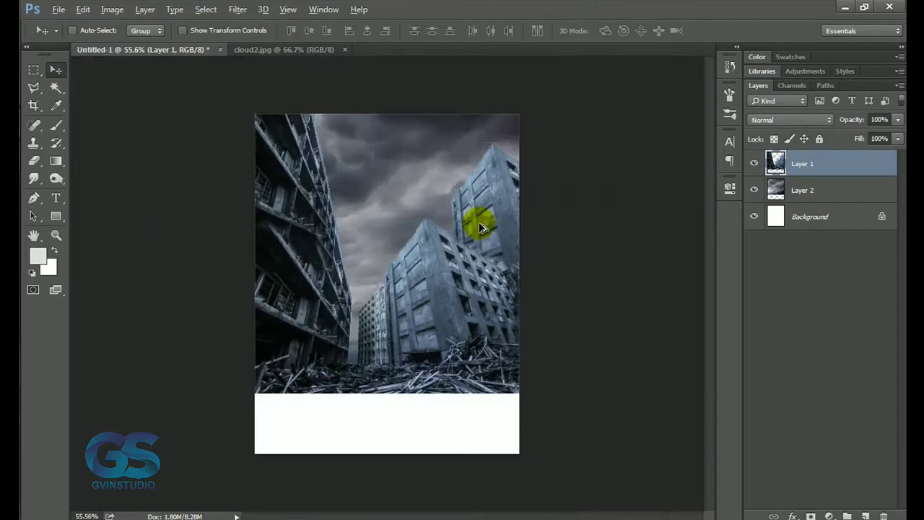
pyautogui.click(343, 49)
# Bring Building2.jpg in as Layer 3 near the page bottom, below the clouds layer.
pyautogui.click(60, 10)
pyautogui.click(80, 40)
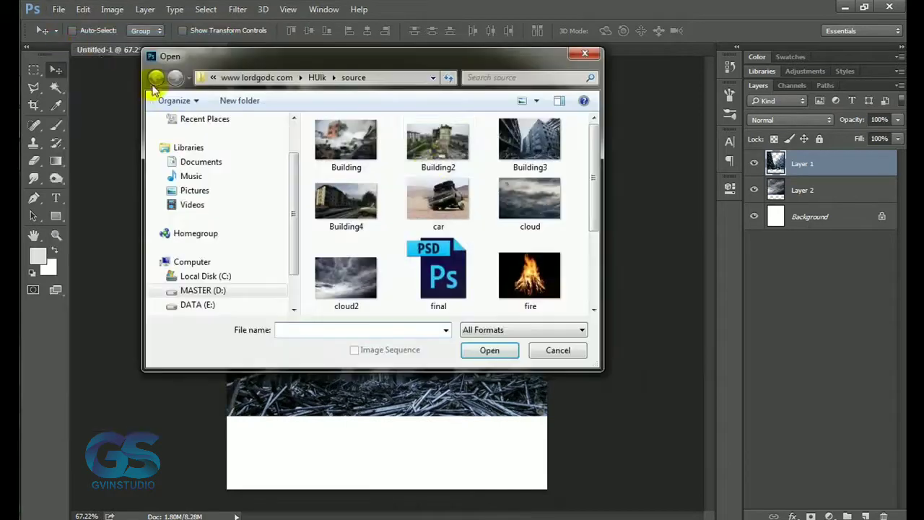
pyautogui.doubleClick(423, 161)
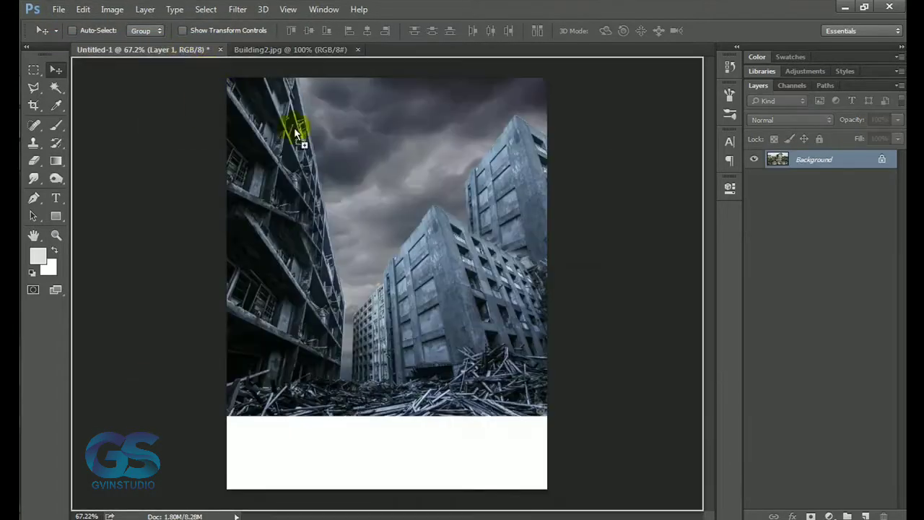
pyautogui.moveTo(224, 152); pyautogui.dragTo(295, 127)
pyautogui.moveTo(379, 227); pyautogui.dragTo(380, 418)
pyautogui.moveTo(815, 178); pyautogui.dragTo(816, 221)
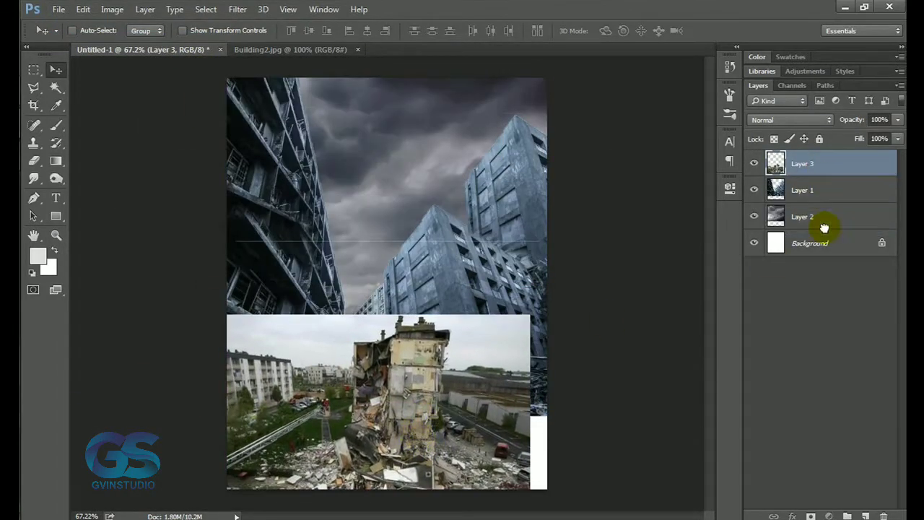
# Enlarge the rubble photo with Free Transform to cover the page bottom.
pyautogui.hotkey('ctrl', 't')
pyautogui.moveTo(531, 314); pyautogui.dragTo(618, 262)
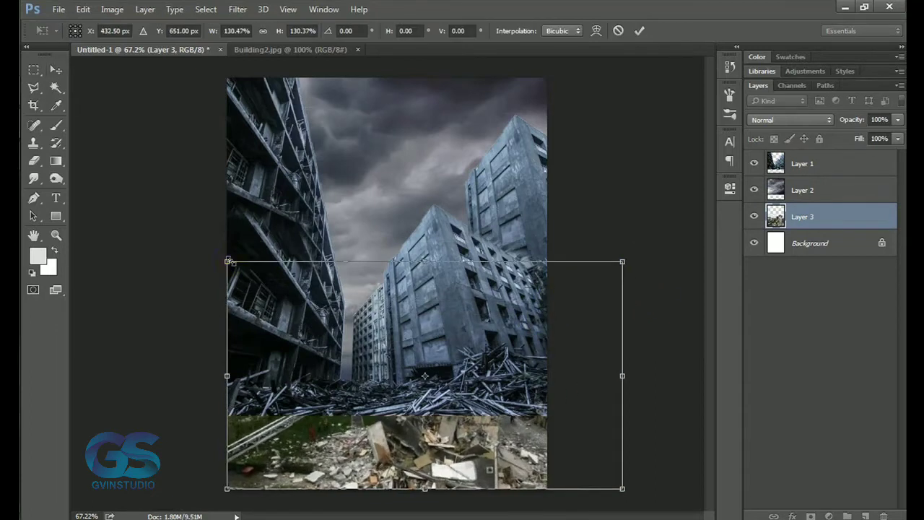
pyautogui.moveTo(223, 262); pyautogui.dragTo(103, 192)
pyautogui.moveTo(422, 462)
pyautogui.mouseDown()
pyautogui.moveTo(429, 440)
pyautogui.moveTo(432, 452)
pyautogui.mouseUp()
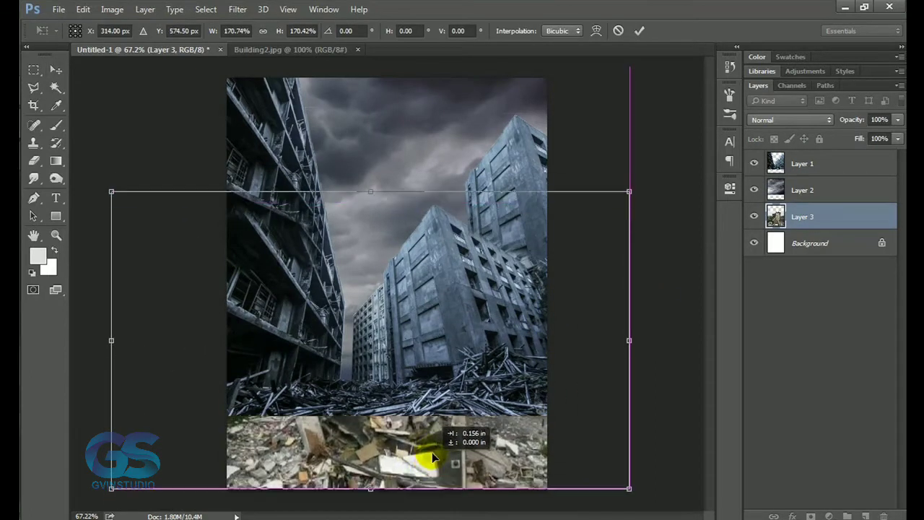
pyautogui.press('Return')
# Mask Layer 1 and brush its street debris edge into the rubble.
pyautogui.click(801, 164)
pyautogui.click(810, 516)
pyautogui.press('b')
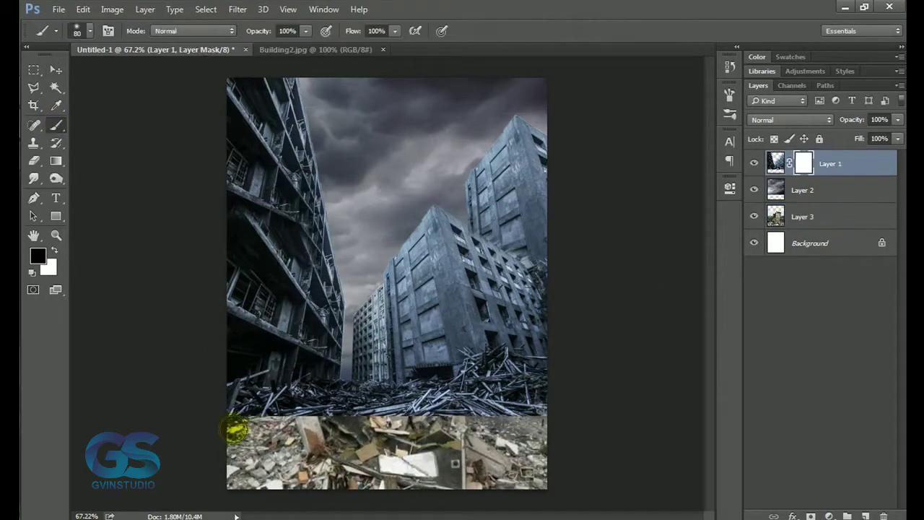
pyautogui.moveTo(459, 431)
pyautogui.mouseDown()
pyautogui.moveTo(546, 428)
pyautogui.moveTo(358, 430)
pyautogui.mouseUp()
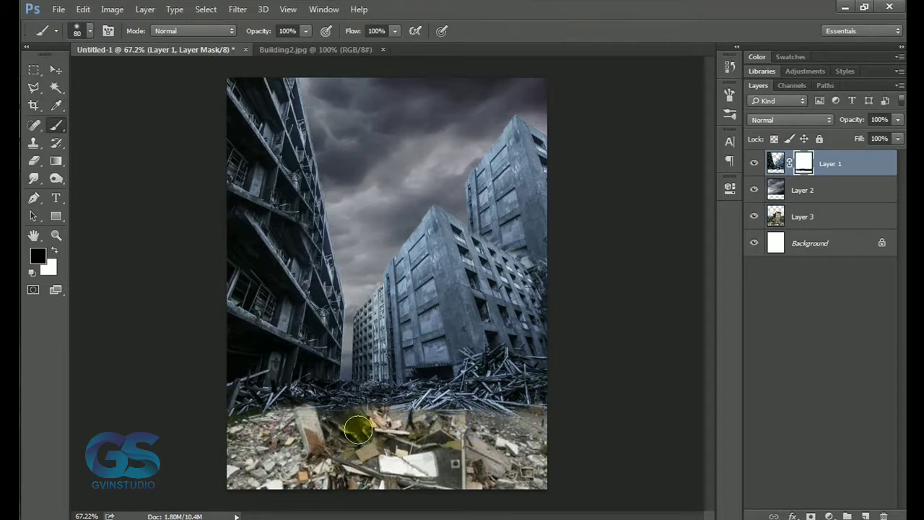
# Add a colorized Hue/Saturation on Layer 3, tinting the rubble bluish and darker.
pyautogui.click(56, 70)
pyautogui.click(802, 217)
pyautogui.click(829, 517)
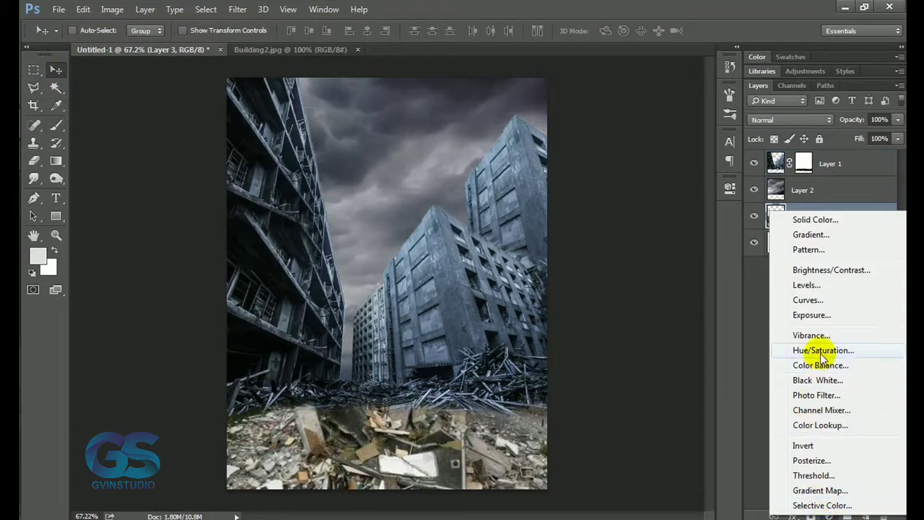
pyautogui.click(812, 293)
pyautogui.click(593, 346)
pyautogui.moveTo(531, 269); pyautogui.dragTo(631, 273)
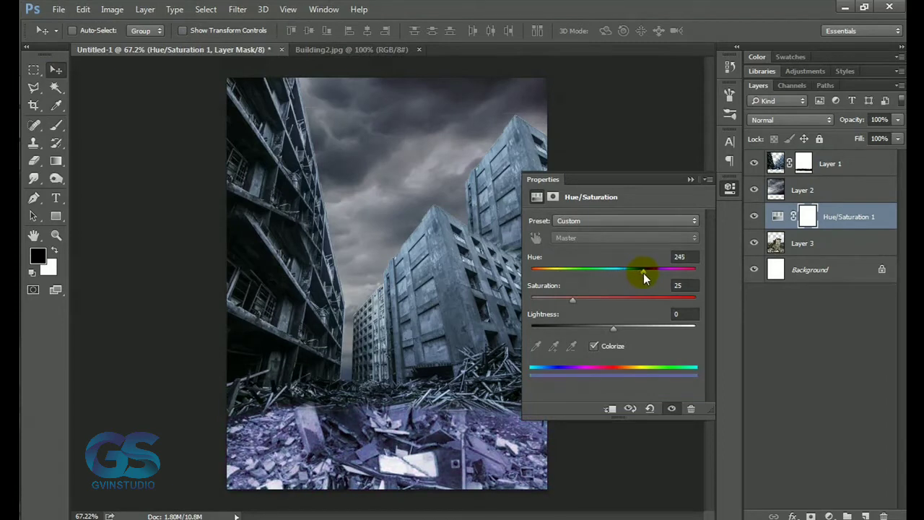
pyautogui.moveTo(613, 329); pyautogui.dragTo(600, 328)
# Add a second Hue/Saturation on top that slightly lowers saturation.
pyautogui.click(691, 179)
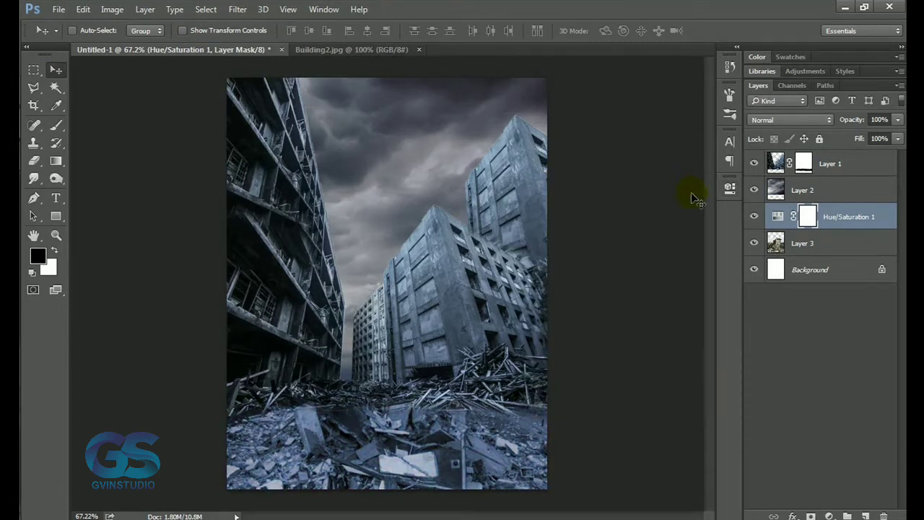
pyautogui.click(829, 516)
pyautogui.click(809, 348)
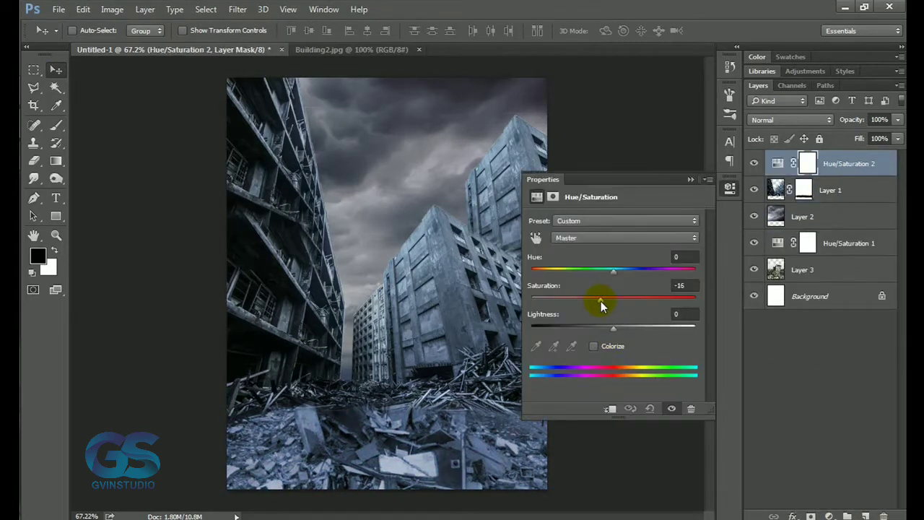
pyautogui.moveTo(601, 301); pyautogui.dragTo(601, 301)
pyautogui.click(690, 179)
# Add a Levels layer raising the Red and Green black points, Green to 11.
pyautogui.click(829, 516)
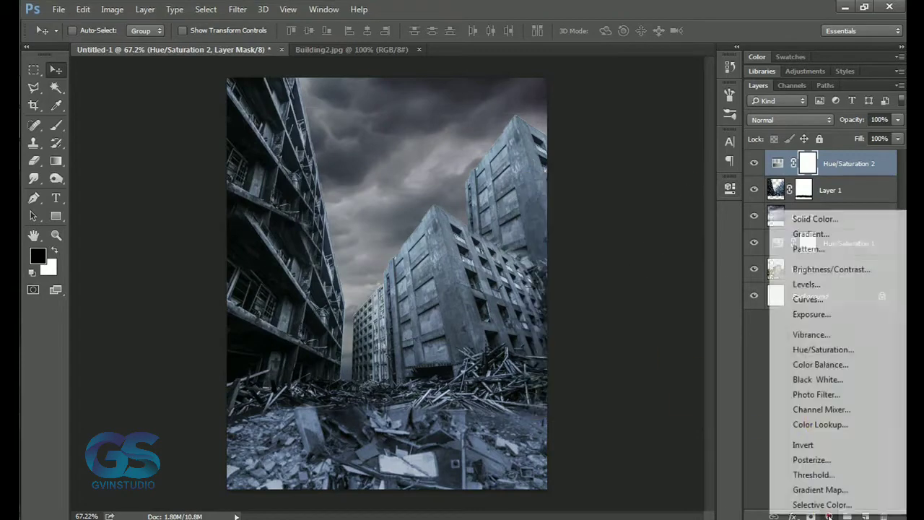
pyautogui.click(806, 284)
pyautogui.click(600, 244)
pyautogui.click(578, 262)
pyautogui.moveTo(547, 316); pyautogui.dragTo(552, 317)
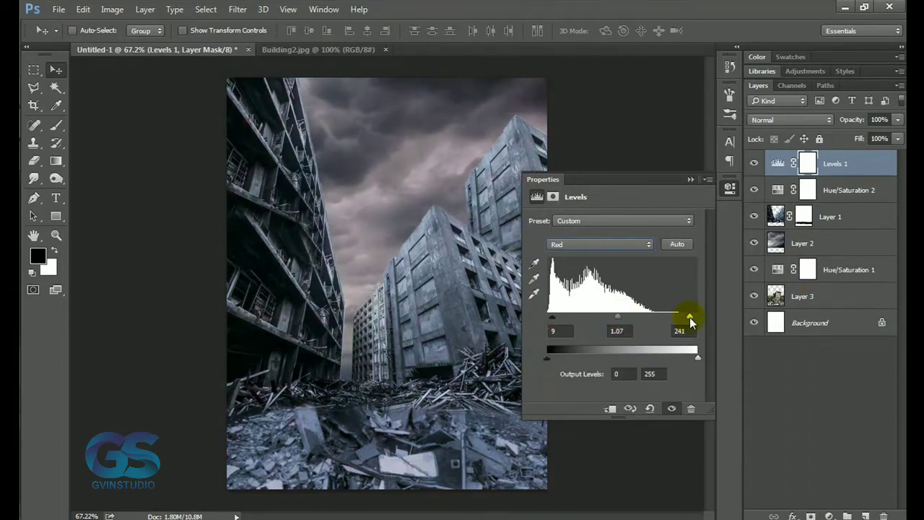
pyautogui.click(582, 246)
pyautogui.click(570, 269)
pyautogui.moveTo(551, 316); pyautogui.dragTo(555, 318)
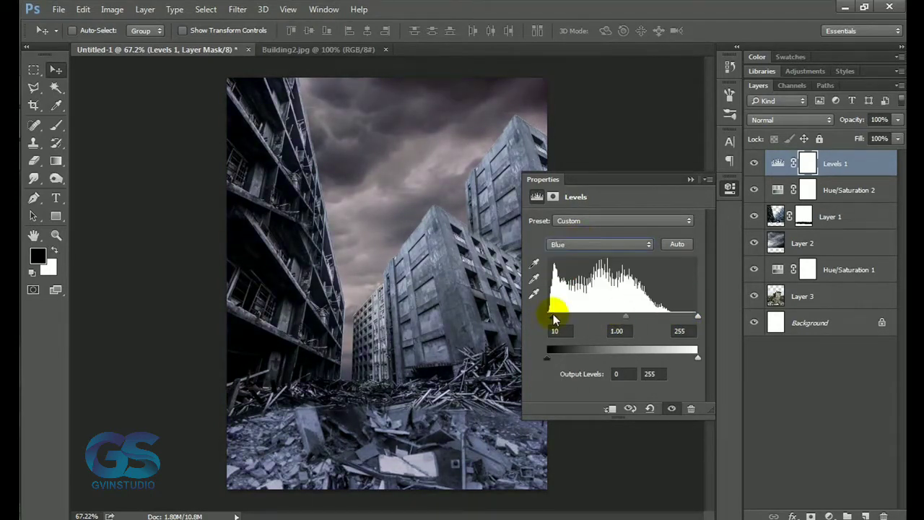
pyautogui.click(690, 180)
# Add a 50% gray Overlay layer and dodge parts of the rubble to brighten them.
pyautogui.keyDown('alt'); pyautogui.click(865, 516); pyautogui.keyUp('alt')
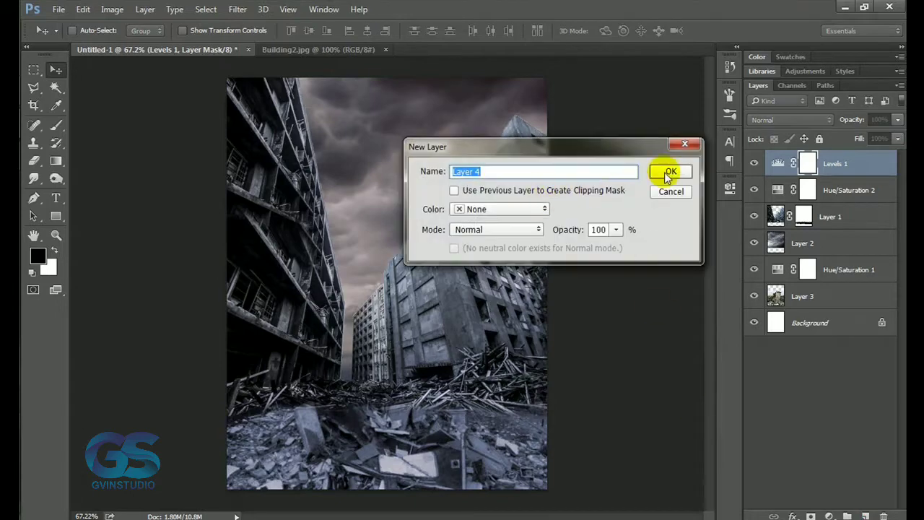
pyautogui.click(505, 226)
pyautogui.click(474, 150)
pyautogui.click(456, 244)
pyautogui.press('Return')
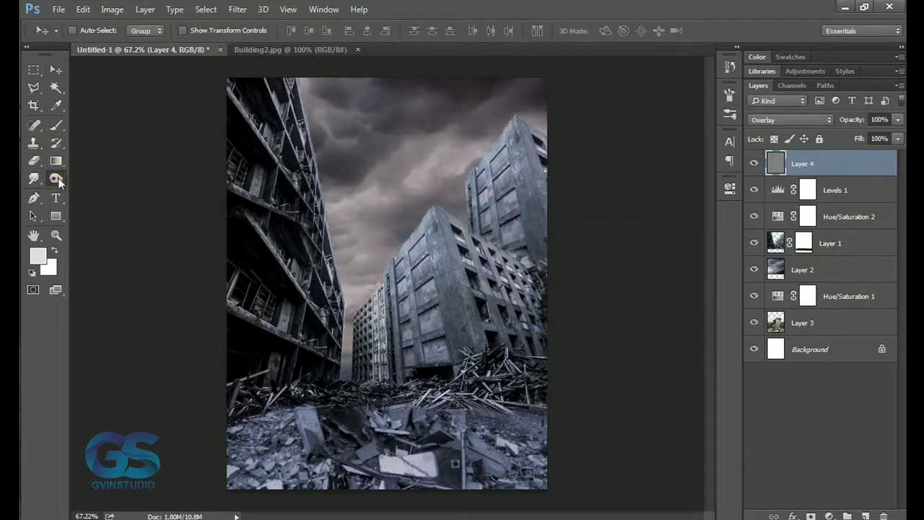
pyautogui.click(56, 178)
pyautogui.moveTo(250, 470)
pyautogui.mouseDown()
pyautogui.moveTo(318, 433)
pyautogui.moveTo(576, 460)
pyautogui.moveTo(247, 428)
pyautogui.moveTo(481, 439)
pyautogui.moveTo(344, 451)
pyautogui.mouseUp()
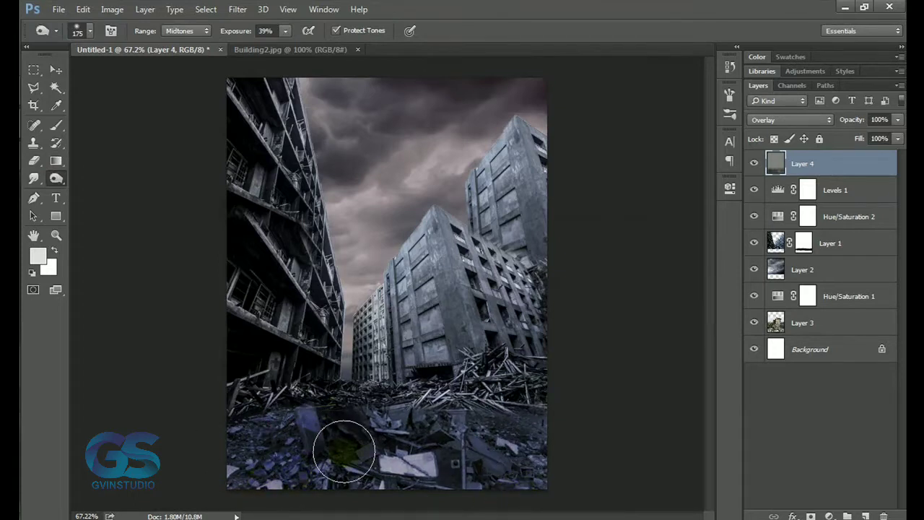
# Add a Levels adjustment layer that darkens the image's shadows.
pyautogui.click(56, 70)
pyautogui.click(829, 515)
pyautogui.click(794, 290)
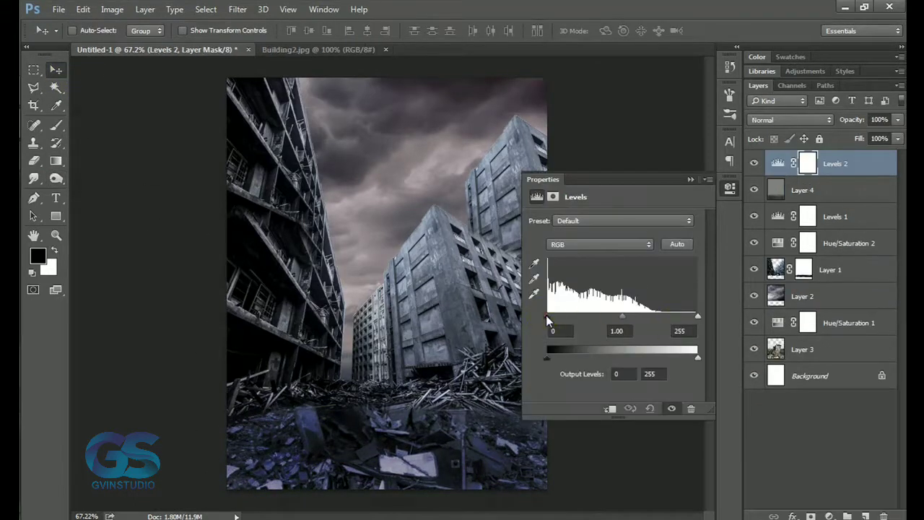
pyautogui.moveTo(546, 316); pyautogui.dragTo(551, 316)
pyautogui.click(689, 180)
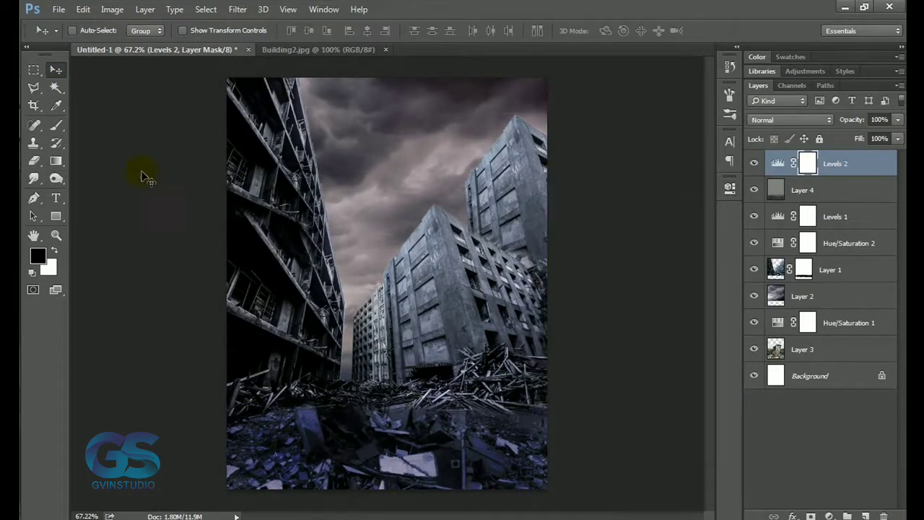
# Paint the Levels mask black at brush size 200 to hide the darkening over the buildings and rubble.
pyautogui.press('b')
pyautogui.moveTo(333, 179); pyautogui.dragTo(289, 206)
pyautogui.press(']')
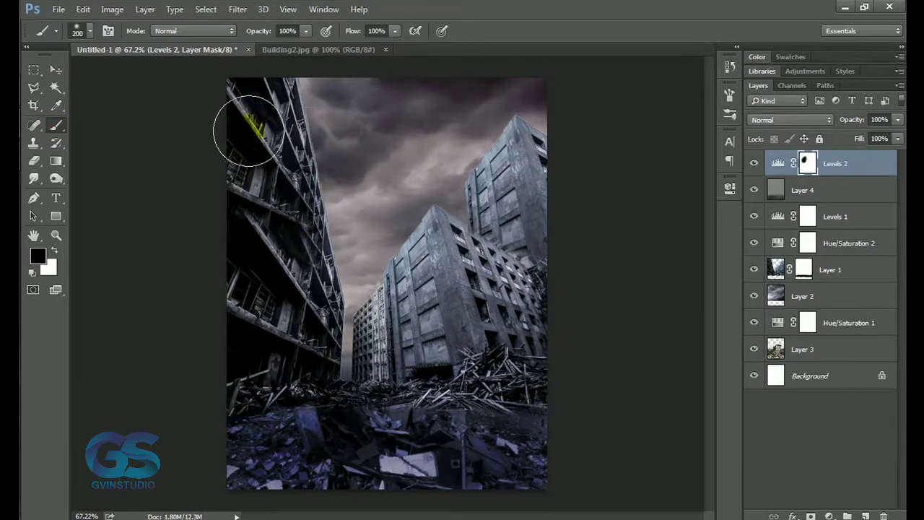
pyautogui.moveTo(451, 175); pyautogui.dragTo(337, 130)
pyautogui.click(396, 388)
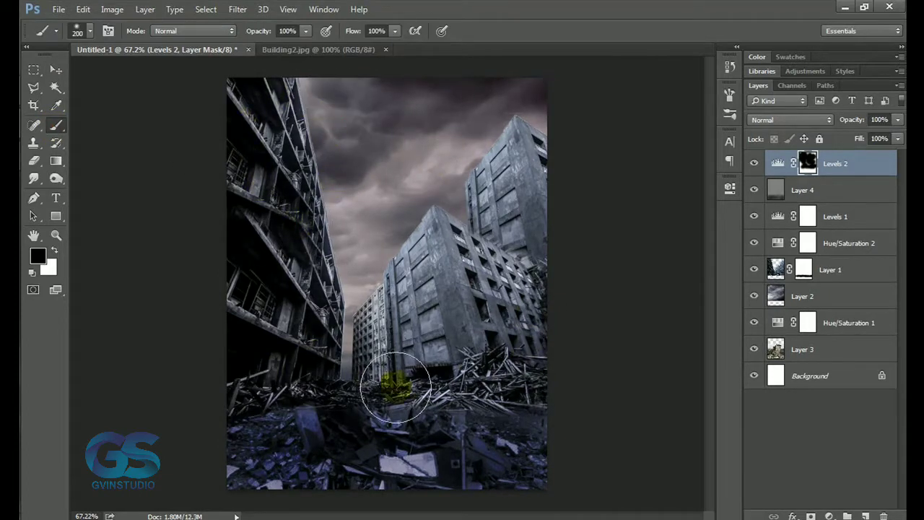
pyautogui.moveTo(292, 166)
pyautogui.mouseDown()
pyautogui.moveTo(392, 154)
pyautogui.moveTo(519, 340)
pyautogui.moveTo(488, 336)
pyautogui.mouseUp()
# Close Building2 and open the Building4 image.
pyautogui.click(55, 69)
pyautogui.click(385, 49)
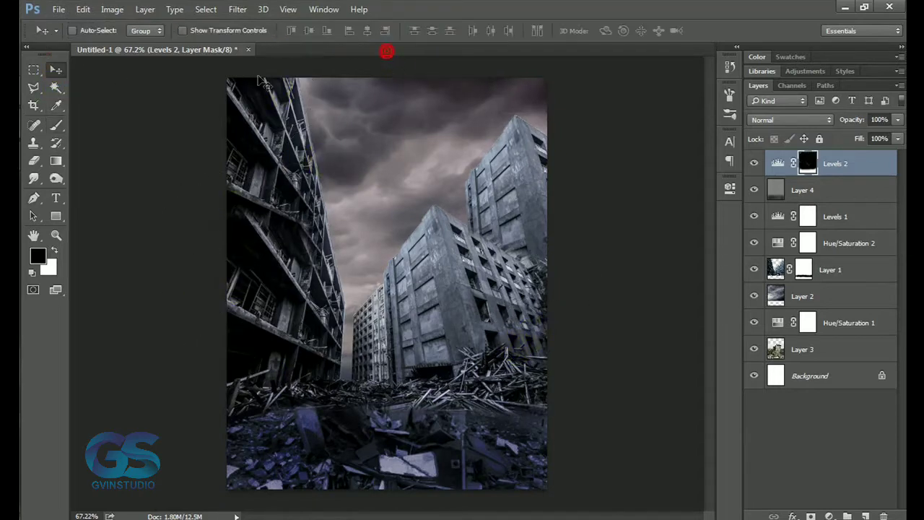
pyautogui.click(58, 9)
pyautogui.click(70, 37)
pyautogui.click(341, 213)
pyautogui.click(489, 348)
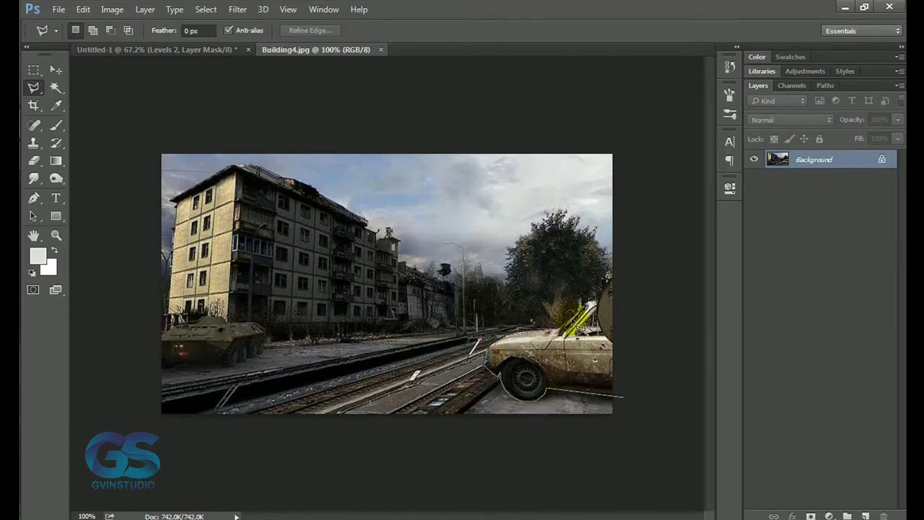
# Move the lassoed car into the poster and rotate it about 11.5 degrees clockwise.
pyautogui.doubleClick(633, 355)
pyautogui.press('v')
pyautogui.moveTo(549, 361)
pyautogui.mouseDown()
pyautogui.moveTo(338, 197)
pyautogui.moveTo(538, 469)
pyautogui.mouseUp()
pyautogui.hotkey('ctrl', 't')
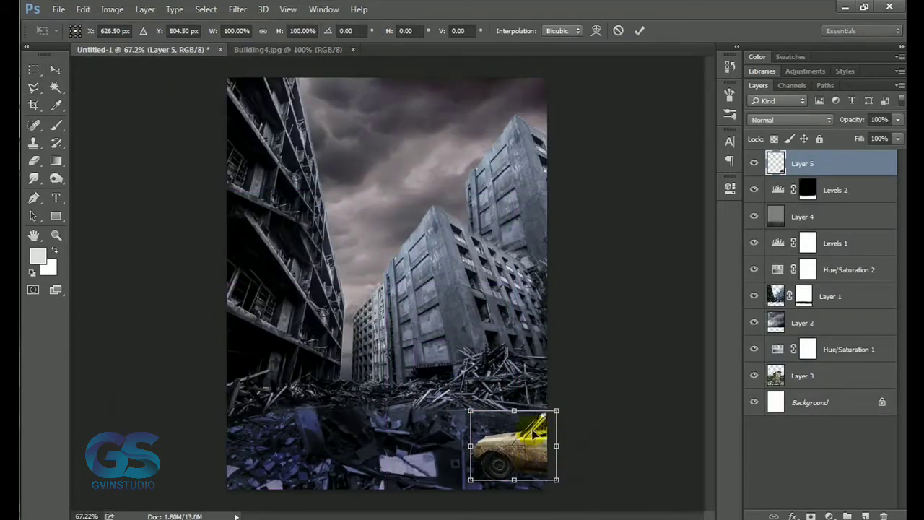
pyautogui.moveTo(455, 388); pyautogui.dragTo(466, 379)
pyautogui.press('Return')
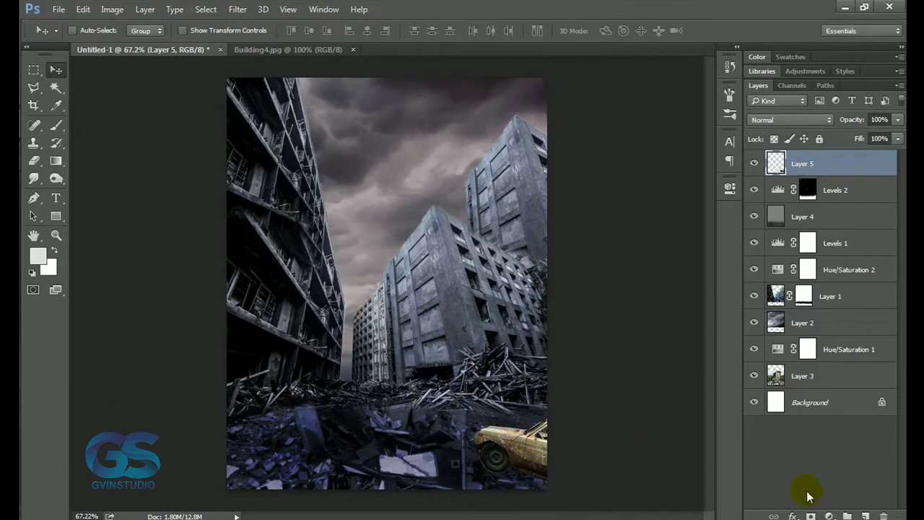
# Add Color Balance and clipped Levels adjustments to the car, with Levels black input raised to 20.
pyautogui.click(829, 516)
pyautogui.click(852, 364)
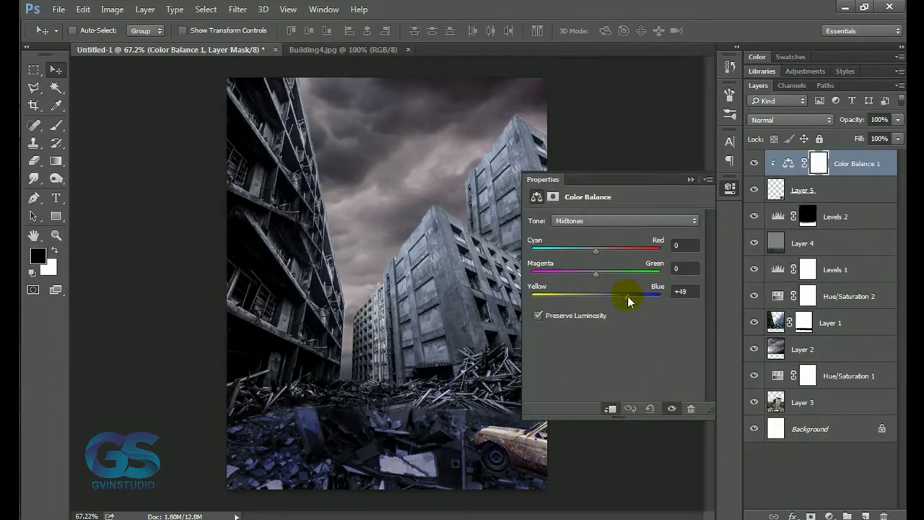
pyautogui.click(829, 516)
pyautogui.click(848, 286)
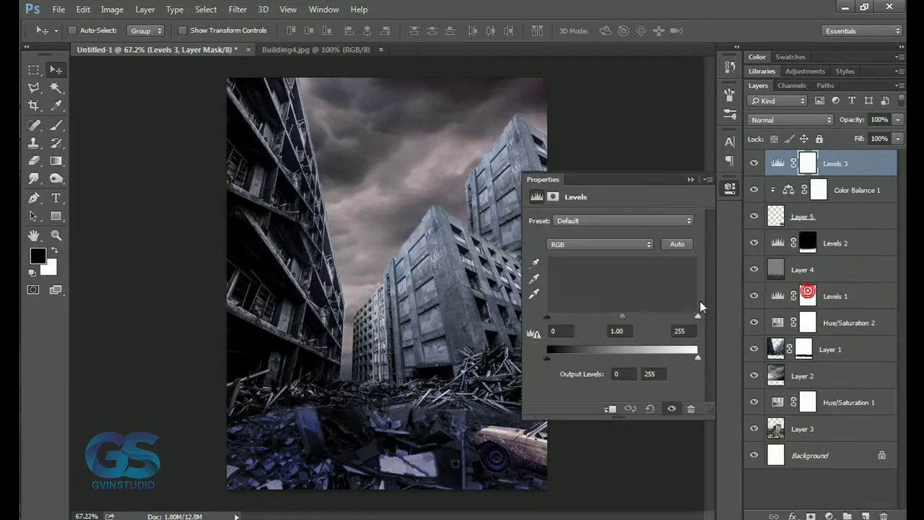
pyautogui.hotkey('ctrl', 'alt', 'g')
pyautogui.moveTo(546, 316); pyautogui.dragTo(558, 317)
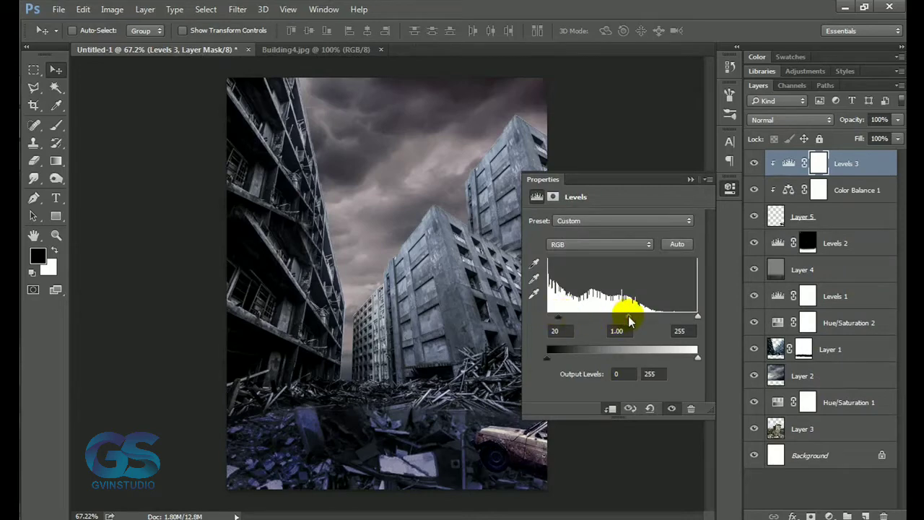
pyautogui.click(688, 180)
pyautogui.click(59, 8)
# Open car.jpg and outline the green car with a straight-edged lasso selection.
pyautogui.click(79, 41)
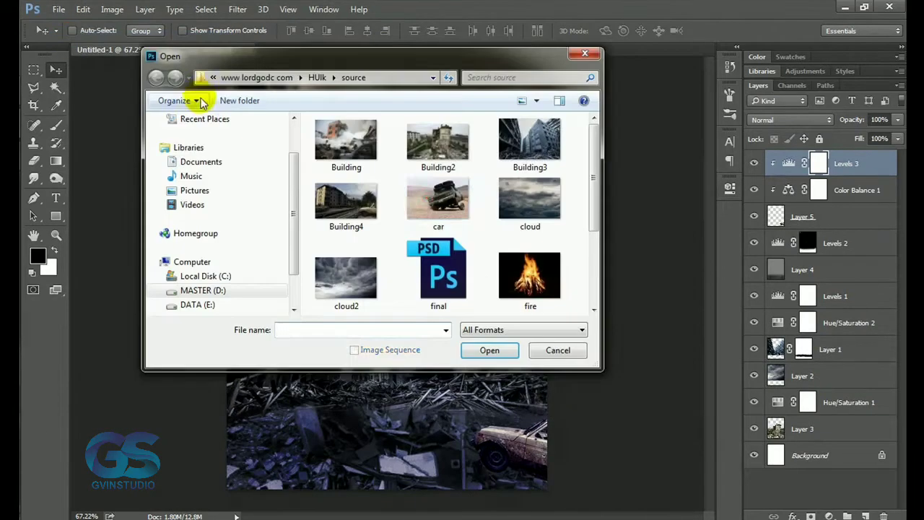
pyautogui.click(455, 196)
pyautogui.click(488, 348)
pyautogui.click(38, 90)
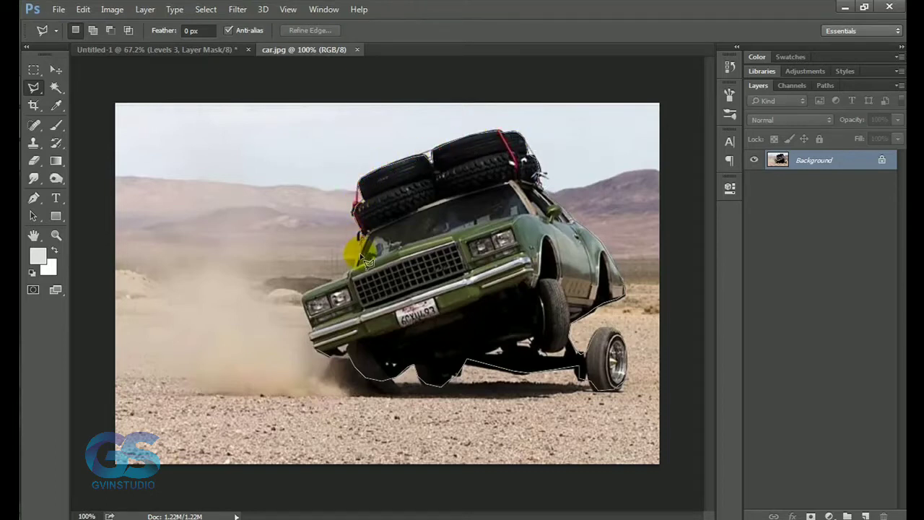
pyautogui.click(322, 356)
# Drag the green car into the poster's bottom-left and shrink it to about 76%.
pyautogui.press('v')
pyautogui.moveTo(322, 356)
pyautogui.mouseDown()
pyautogui.moveTo(285, 344)
pyautogui.moveTo(277, 509)
pyautogui.mouseUp()
pyautogui.hotkey('ctrl', 't')
pyautogui.moveTo(385, 351)
pyautogui.mouseDown()
pyautogui.moveTo(339, 396)
pyautogui.moveTo(366, 396)
pyautogui.mouseUp()
pyautogui.press('Return')
# Add clipped Levels and Color Balance adjustments above the green car.
pyautogui.click(829, 516)
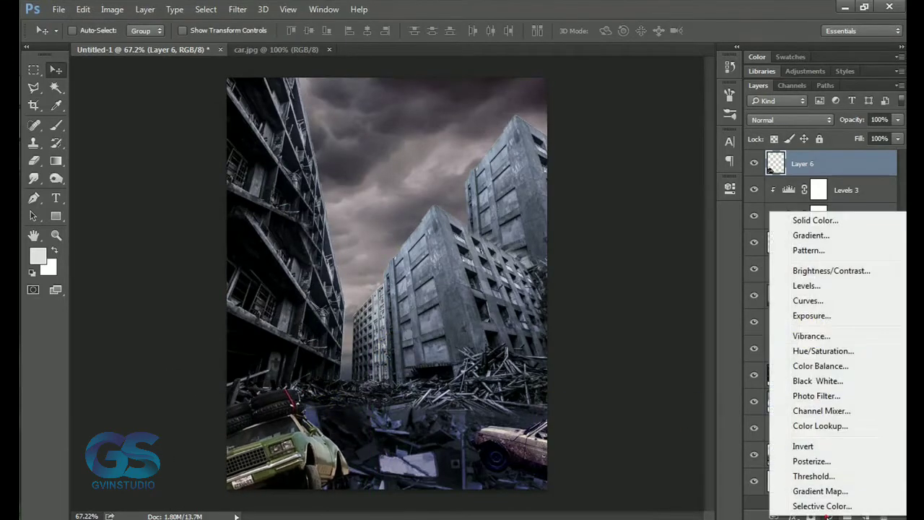
pyautogui.click(807, 285)
pyautogui.click(611, 407)
pyautogui.click(711, 176)
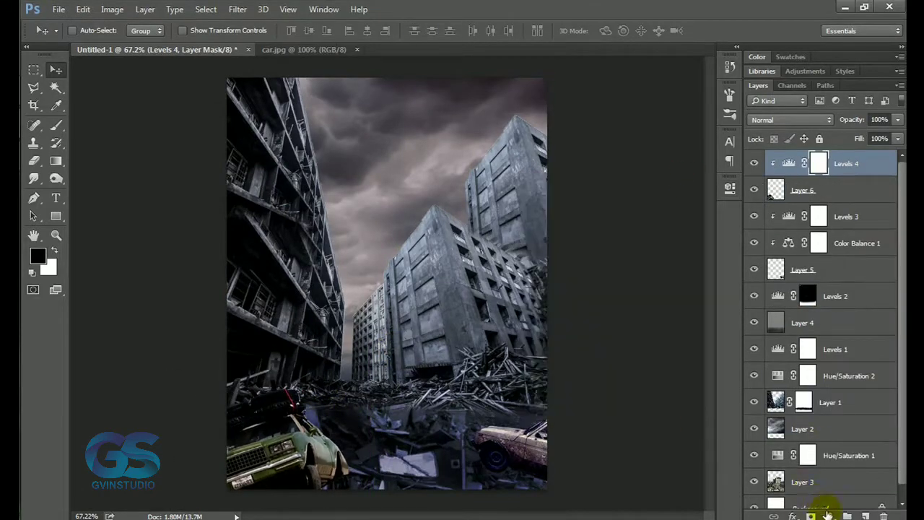
pyautogui.click(828, 514)
pyautogui.click(807, 354)
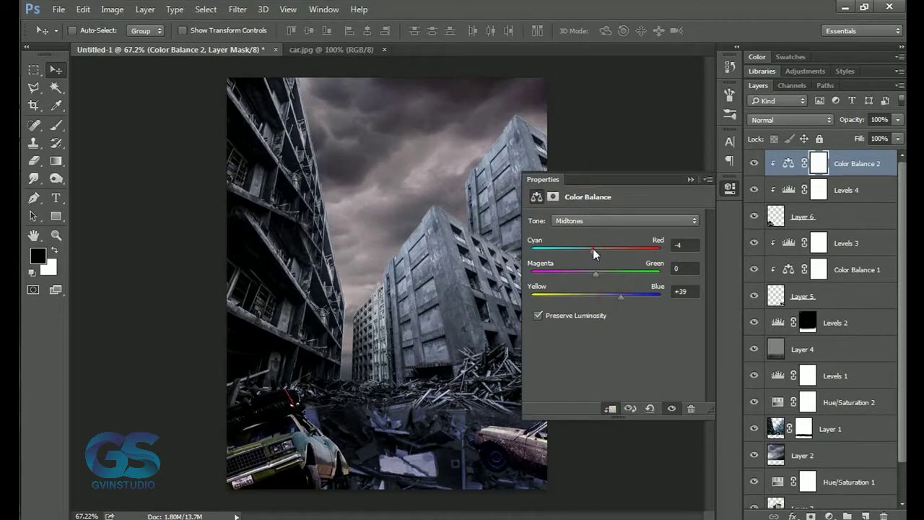
pyautogui.click(688, 180)
# Add a new layer with a black gradient darkening the lower poster at about 32% opacity.
pyautogui.click(866, 515)
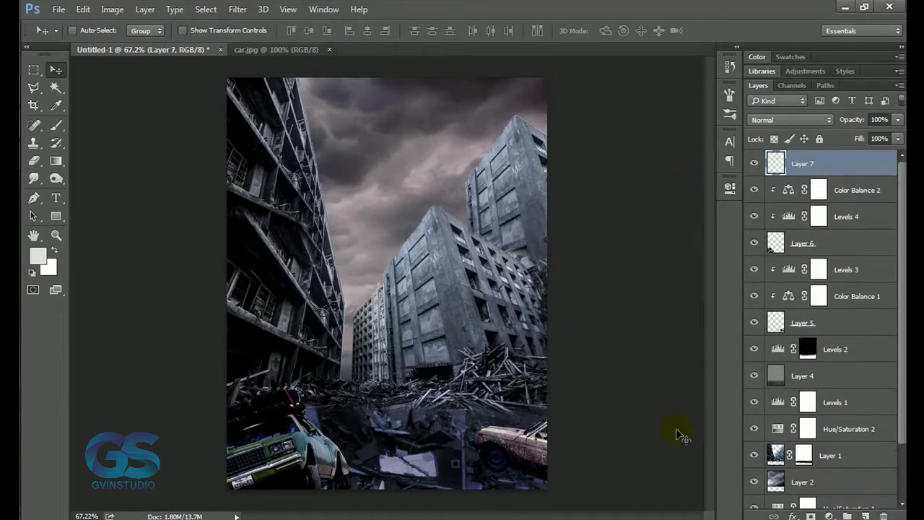
pyautogui.press('g')
pyautogui.moveTo(390, 498); pyautogui.dragTo(390, 217)
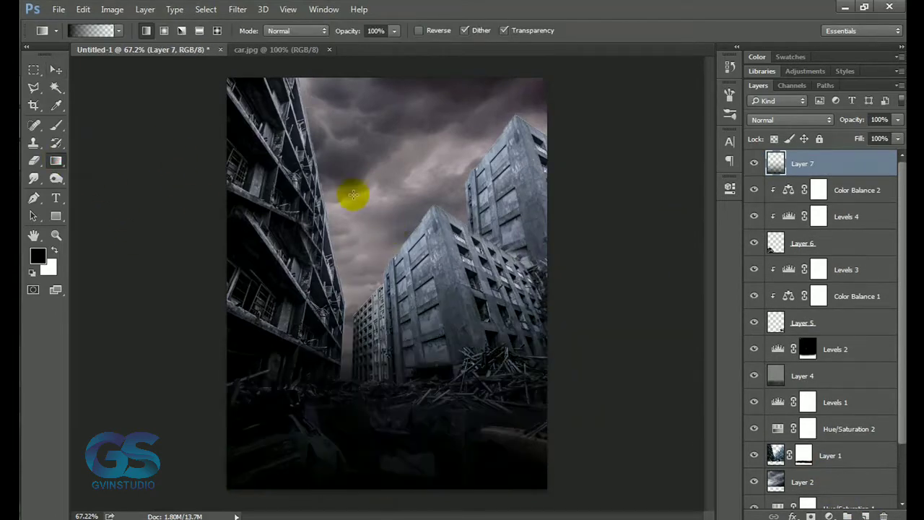
pyautogui.press('v')
pyautogui.moveTo(851, 120); pyautogui.dragTo(814, 132)
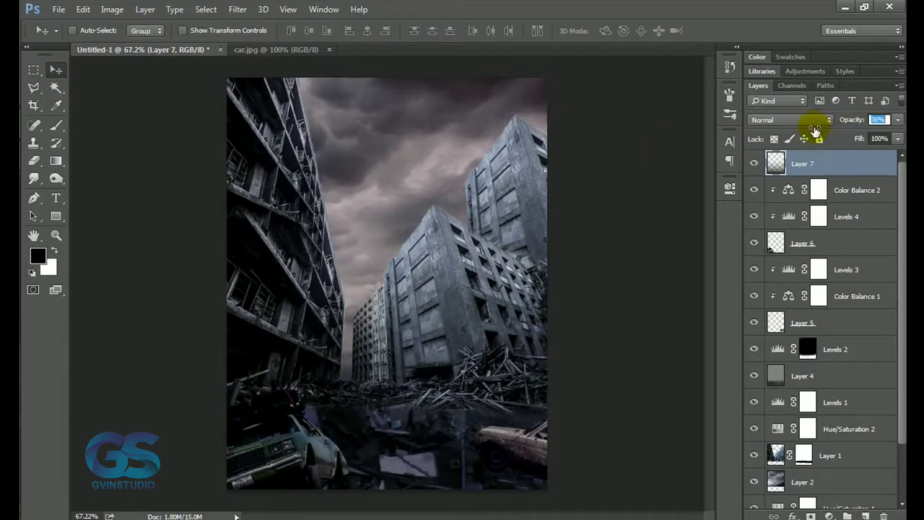
# Open the hulk.png image from the source folder.
pyautogui.click(59, 9)
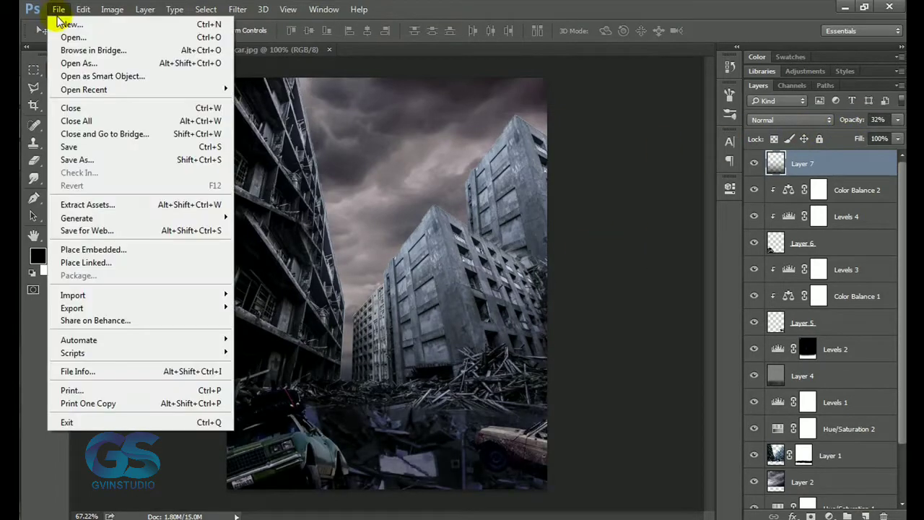
pyautogui.click(72, 34)
pyautogui.scroll(-3, 588, 265)
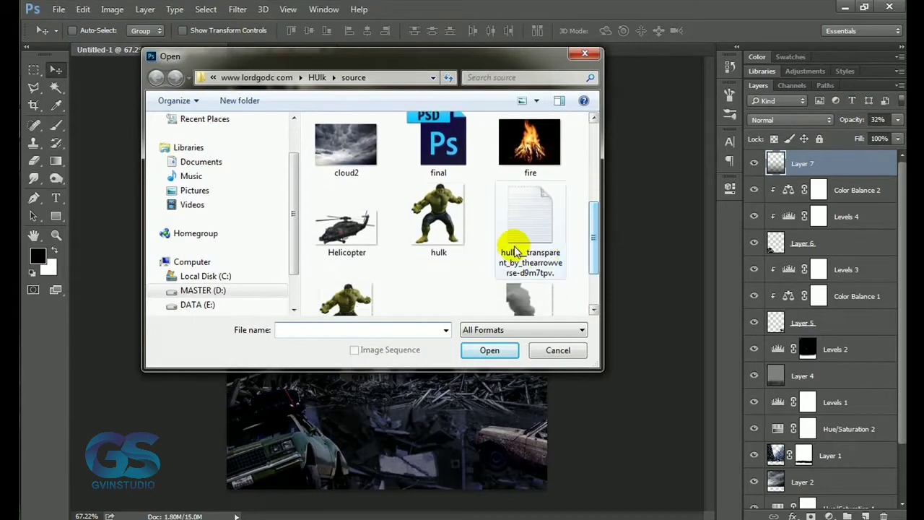
pyautogui.scroll(-2, 530, 246)
pyautogui.scroll(2, 529, 246)
pyautogui.click(505, 245)
pyautogui.click(497, 350)
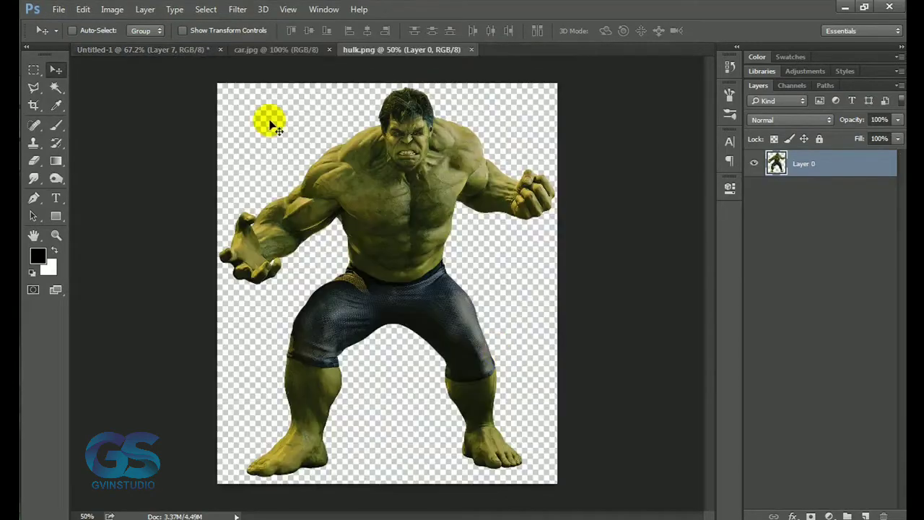
# Apply Camera Raw to the Hulk with Clarity +49, Highlights +40 and a shifted Greens hue.
pyautogui.click(237, 9)
pyautogui.click(254, 73)
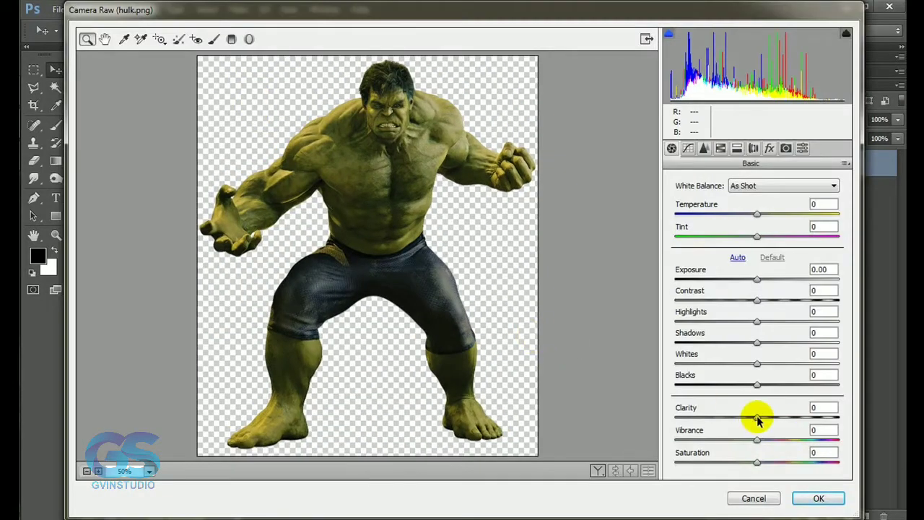
pyautogui.moveTo(756, 417); pyautogui.dragTo(798, 421)
pyautogui.moveTo(757, 322)
pyautogui.mouseDown()
pyautogui.moveTo(793, 330)
pyautogui.moveTo(736, 343)
pyautogui.mouseUp()
pyautogui.click(720, 148)
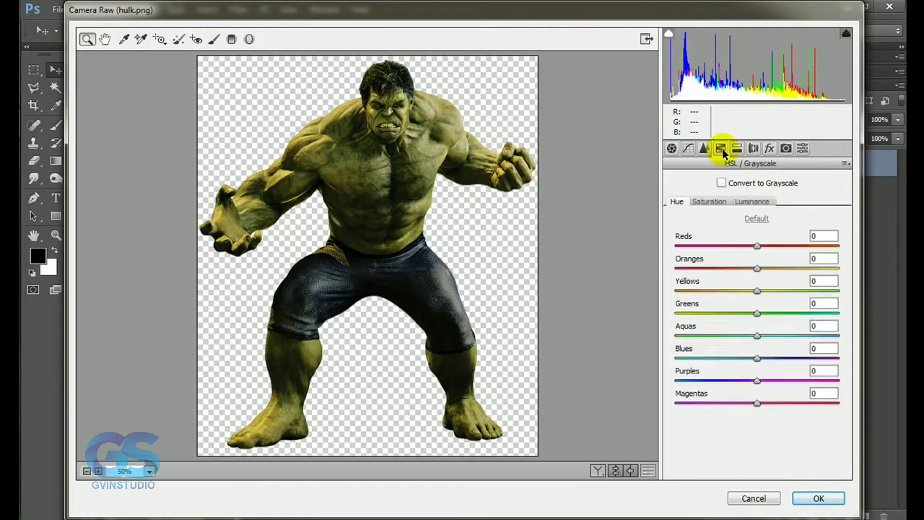
pyautogui.moveTo(756, 312); pyautogui.dragTo(784, 313)
pyautogui.click(818, 498)
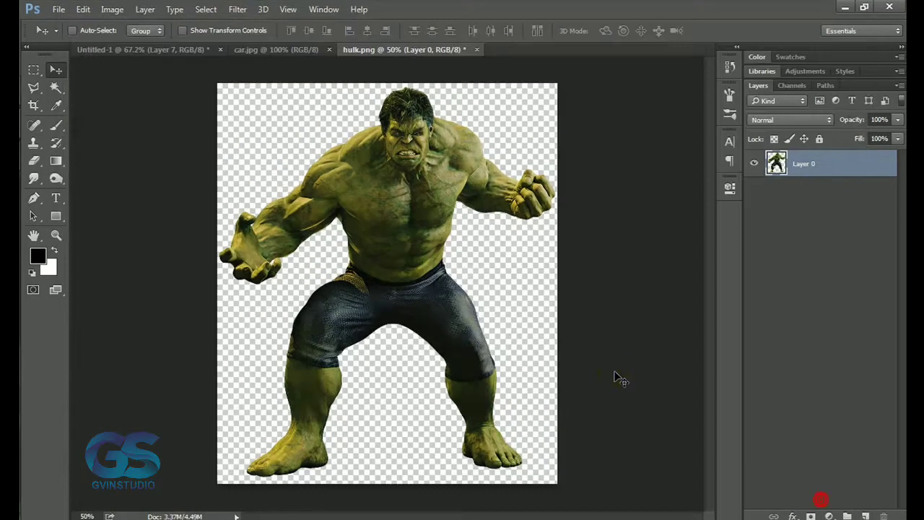
# Place the Hulk centre-frame in the composite, resized, then close the car source document.
pyautogui.moveTo(566, 348); pyautogui.dragTo(459, 311)
pyautogui.hotkey('ctrl', 't')
pyautogui.moveTo(626, 88)
pyautogui.mouseDown()
pyautogui.moveTo(465, 289)
pyautogui.moveTo(505, 202)
pyautogui.mouseUp()
pyautogui.press('Return')
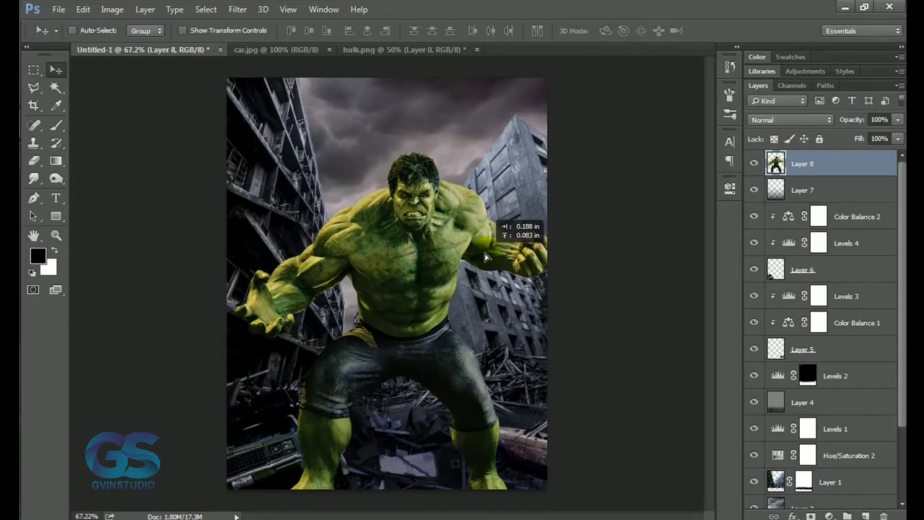
pyautogui.click(804, 190)
pyautogui.click(329, 49)
# Close hulk.png without saving and open fire.jpg.
pyautogui.click(354, 50)
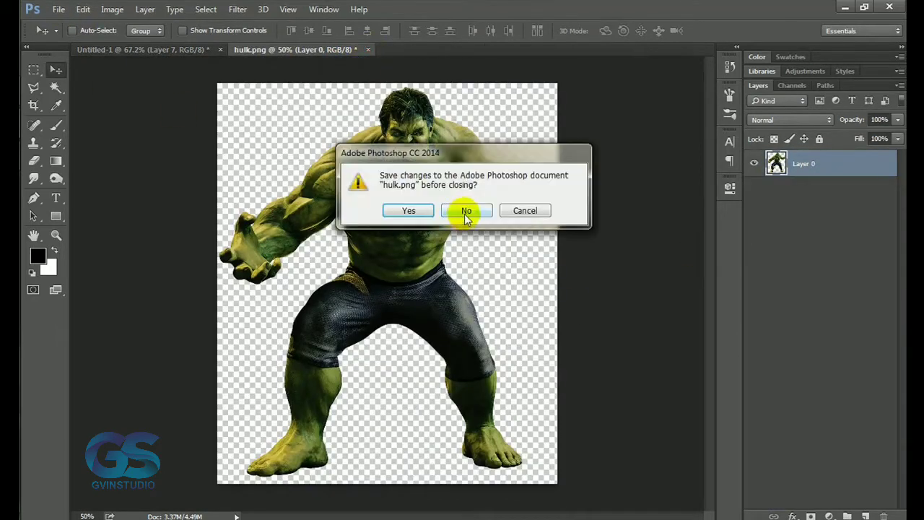
pyautogui.click(467, 210)
pyautogui.click(59, 9)
pyautogui.click(72, 37)
pyautogui.click(530, 277)
pyautogui.click(489, 351)
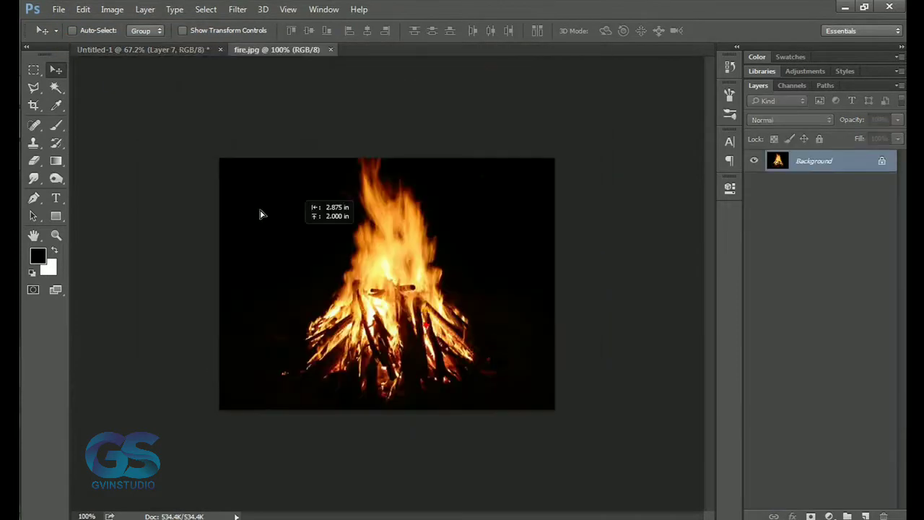
# Bring the fire in as a Screen layer, hide the Hulk, and add a masked copy at the right building's base.
pyautogui.moveTo(258, 212); pyautogui.dragTo(323, 248)
pyautogui.click(754, 163)
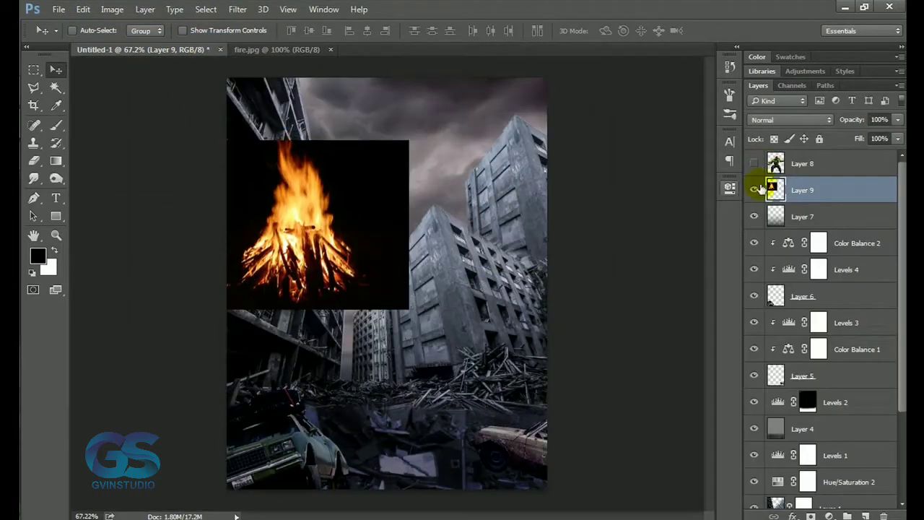
pyautogui.click(791, 120)
pyautogui.click(776, 210)
pyautogui.moveTo(382, 229)
pyautogui.mouseDown()
pyautogui.moveTo(347, 240)
pyautogui.moveTo(549, 361)
pyautogui.mouseUp()
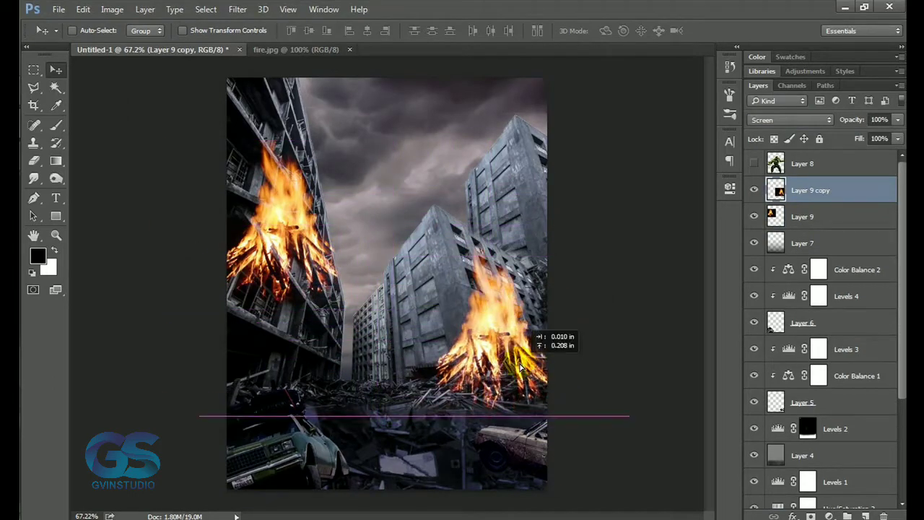
pyautogui.click(810, 516)
pyautogui.press('b')
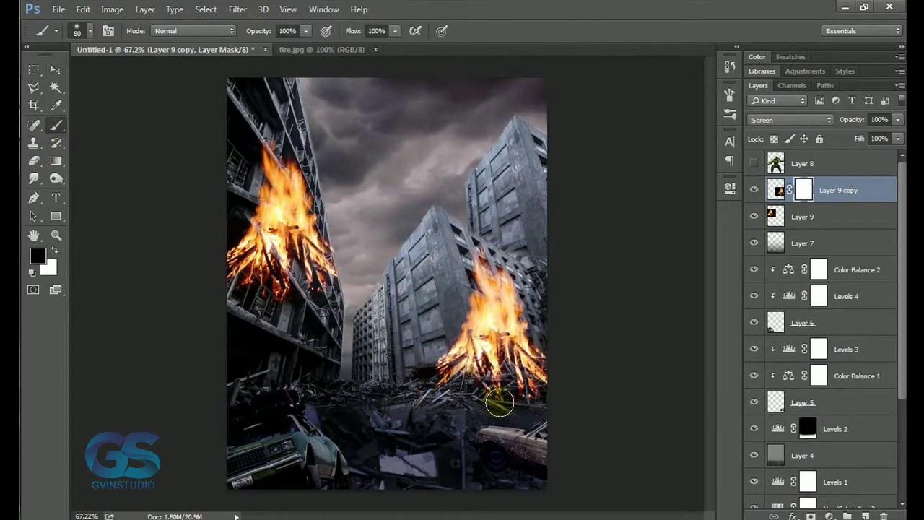
# Warp the original fire along the left building, rotate it about 12 degrees, and mask it.
pyautogui.click(792, 216)
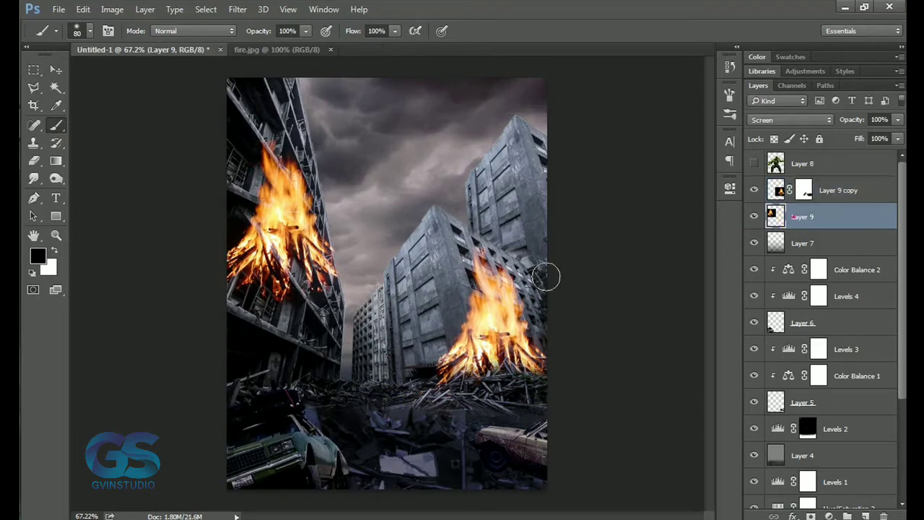
pyautogui.hotkey('ctrl', 't')
pyautogui.rightClick(358, 257)
pyautogui.click(392, 376)
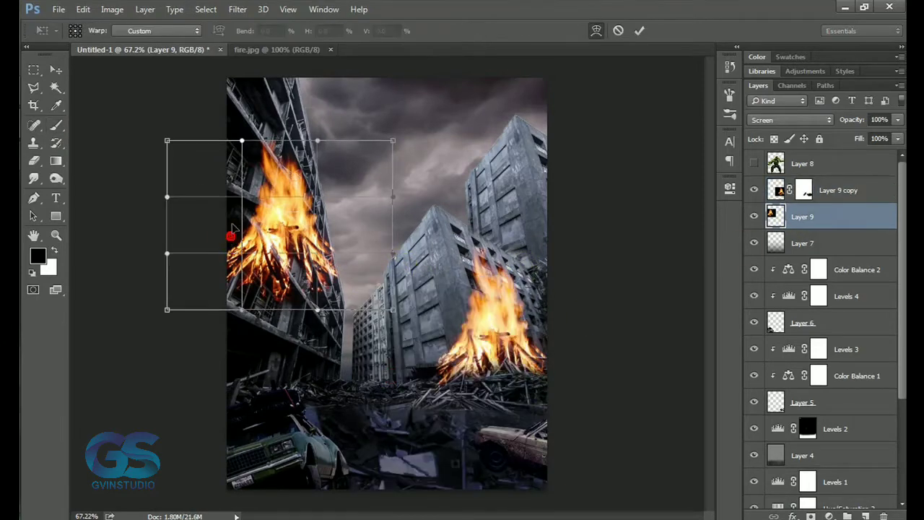
pyautogui.moveTo(385, 298)
pyautogui.mouseDown()
pyautogui.moveTo(377, 256)
pyautogui.moveTo(297, 270)
pyautogui.mouseUp()
pyautogui.rightClick(296, 271)
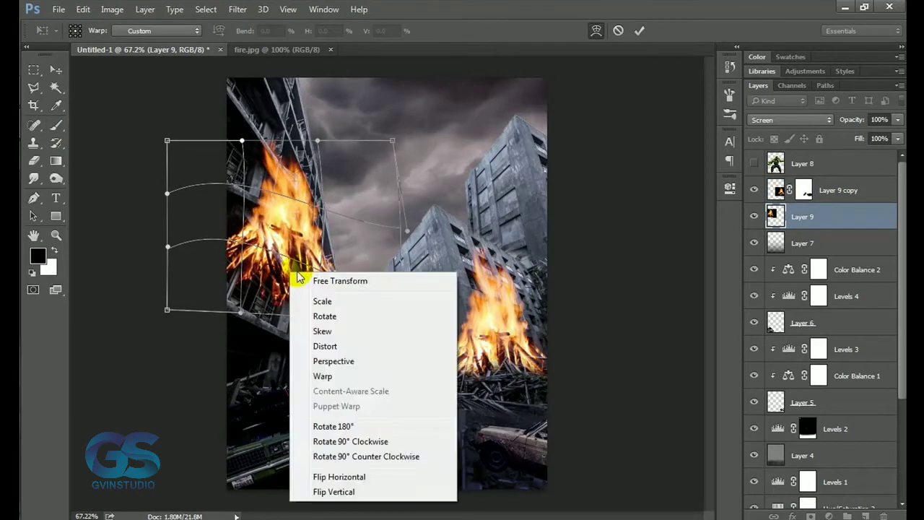
pyautogui.click(307, 274)
pyautogui.moveTo(442, 338); pyautogui.dragTo(416, 368)
pyautogui.moveTo(316, 283); pyautogui.dragTo(325, 315)
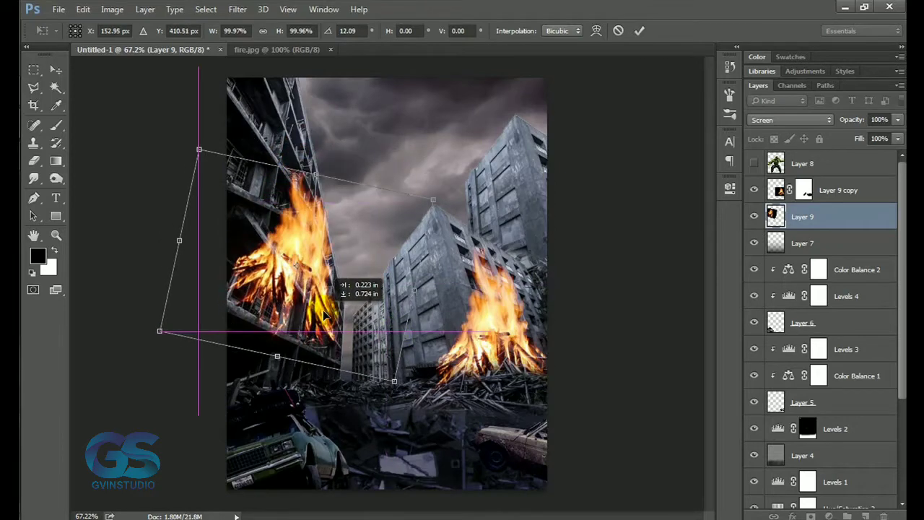
pyautogui.press('Return')
pyautogui.press('b')
pyautogui.click(810, 515)
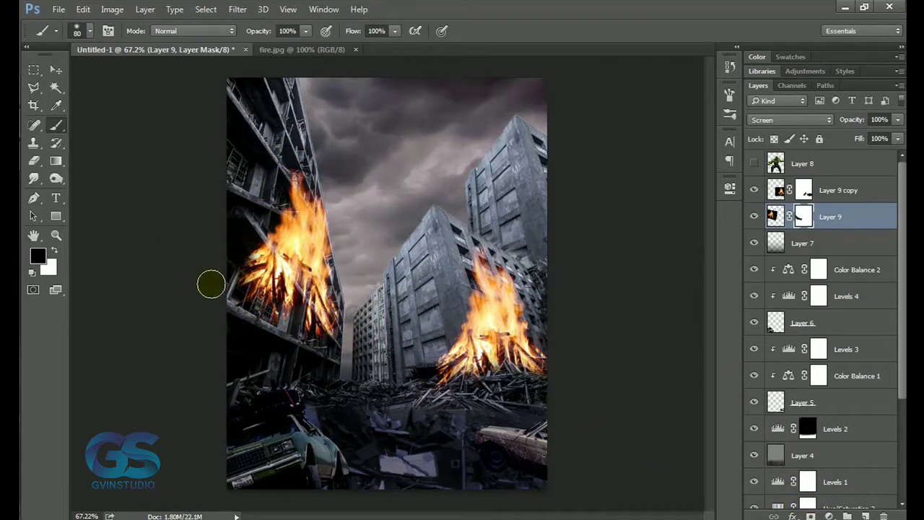
# Select the layer below the fire and browse the source folder for the next image.
pyautogui.press('v')
pyautogui.hotkey('alt', '[')
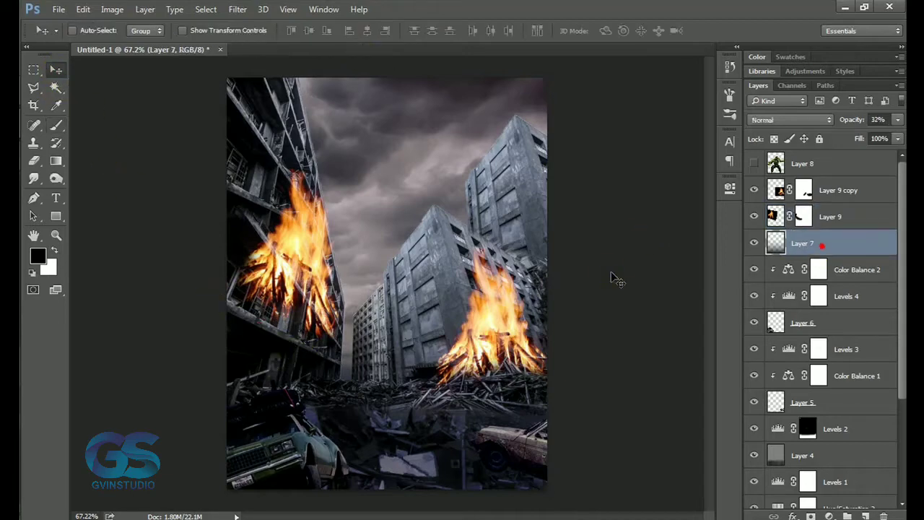
pyautogui.click(59, 9)
pyautogui.click(73, 26)
pyautogui.scroll(-3, 462, 216)
# Open img_Smoke and scale it into the poster above the right-hand fire.
pyautogui.scroll(-5, 462, 217)
pyautogui.click(516, 258)
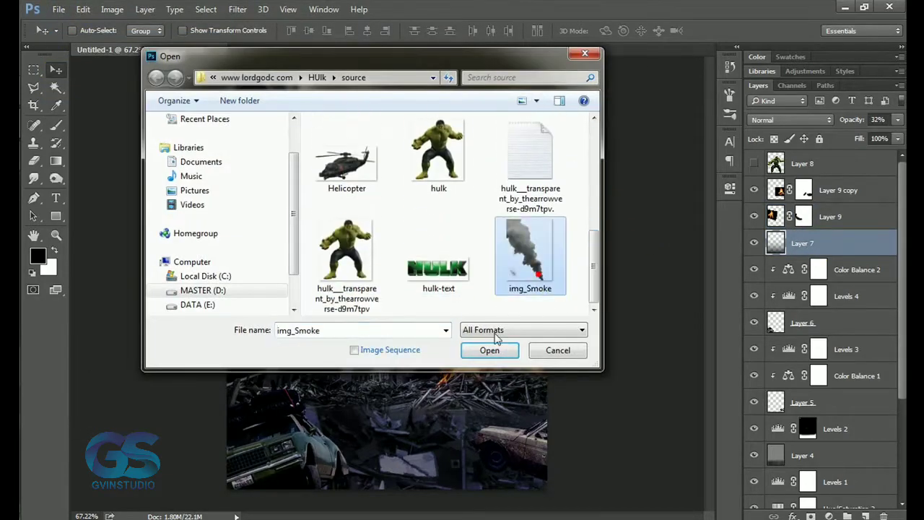
pyautogui.click(489, 349)
pyautogui.moveTo(408, 330); pyautogui.dragTo(446, 125)
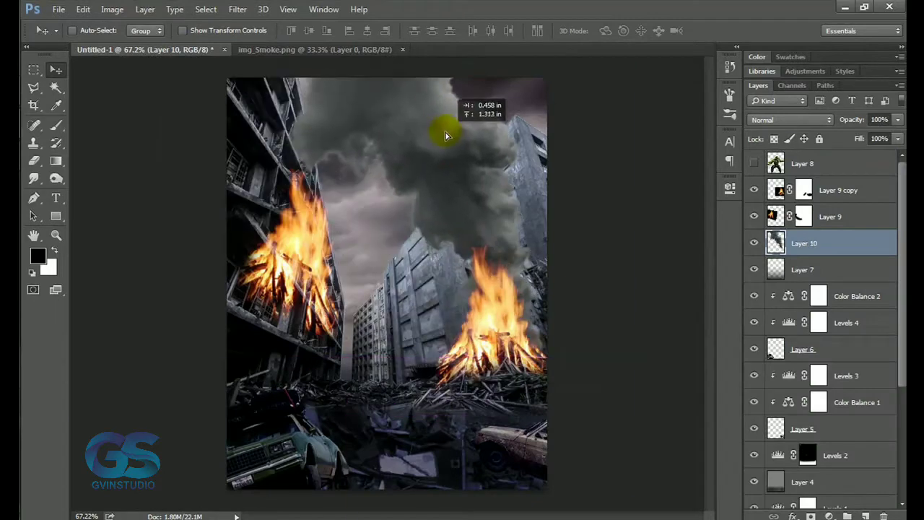
pyautogui.hotkey('ctrl', 't')
pyautogui.moveTo(458, 128); pyautogui.dragTo(547, 287)
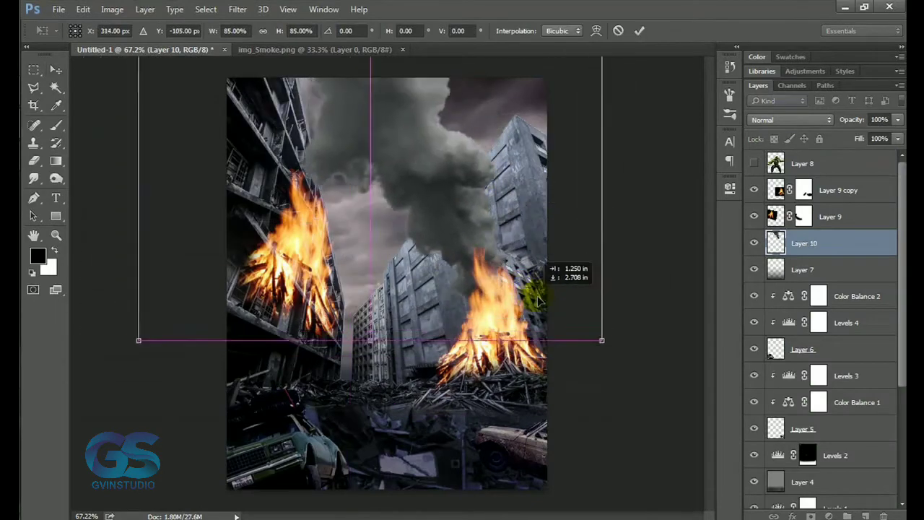
pyautogui.press('Return')
# Lower the smoke layer to 85% opacity and soften it with Gaussian Blur.
pyautogui.moveTo(851, 120); pyautogui.dragTo(846, 123)
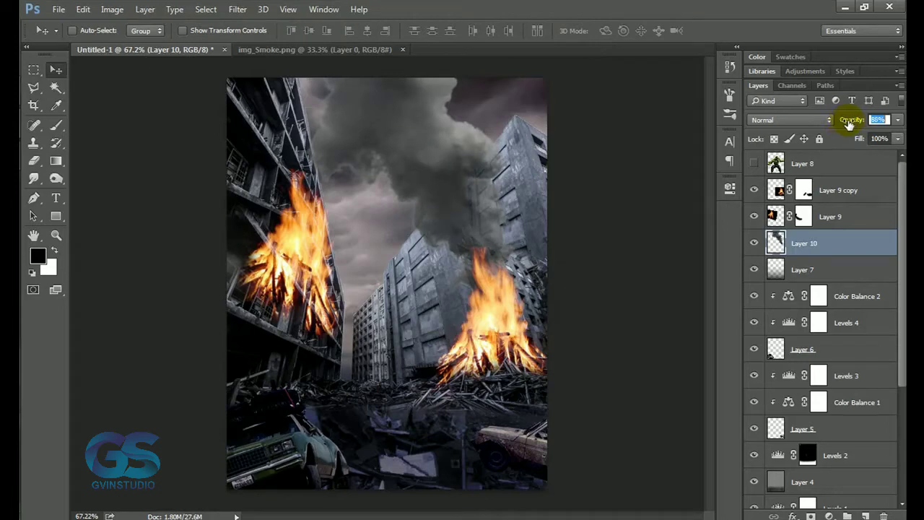
pyautogui.click(238, 9)
pyautogui.click(423, 192)
pyautogui.moveTo(545, 250); pyautogui.dragTo(598, 195)
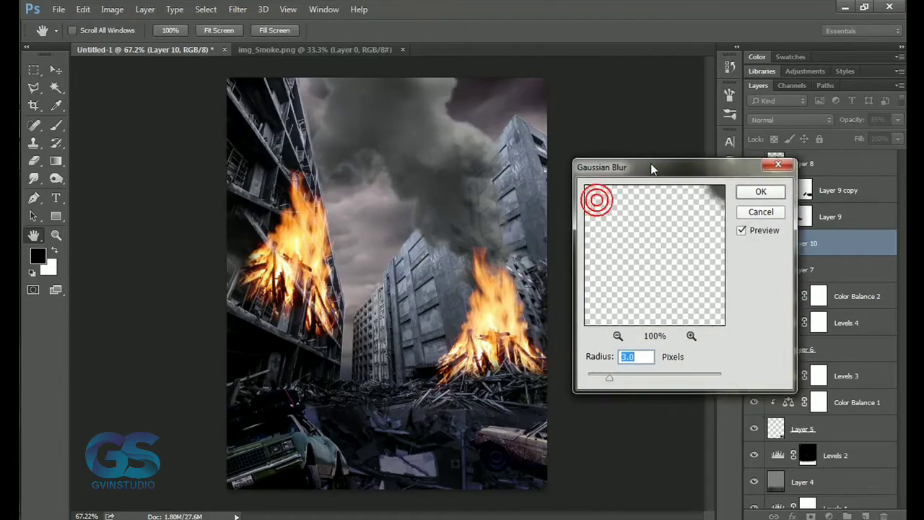
pyautogui.press('Return')
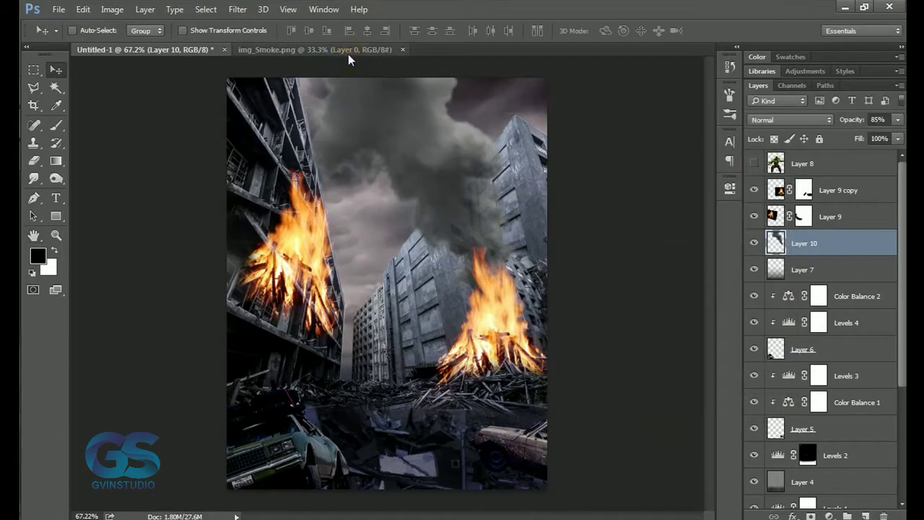
# Add a second smoke copy scaled to 36%, rotated, over the top-left building at 90% opacity.
pyautogui.click(348, 50)
pyautogui.moveTo(361, 217)
pyautogui.mouseDown()
pyautogui.moveTo(185, 55)
pyautogui.moveTo(360, 163)
pyautogui.mouseUp()
pyautogui.hotkey('ctrl', 't')
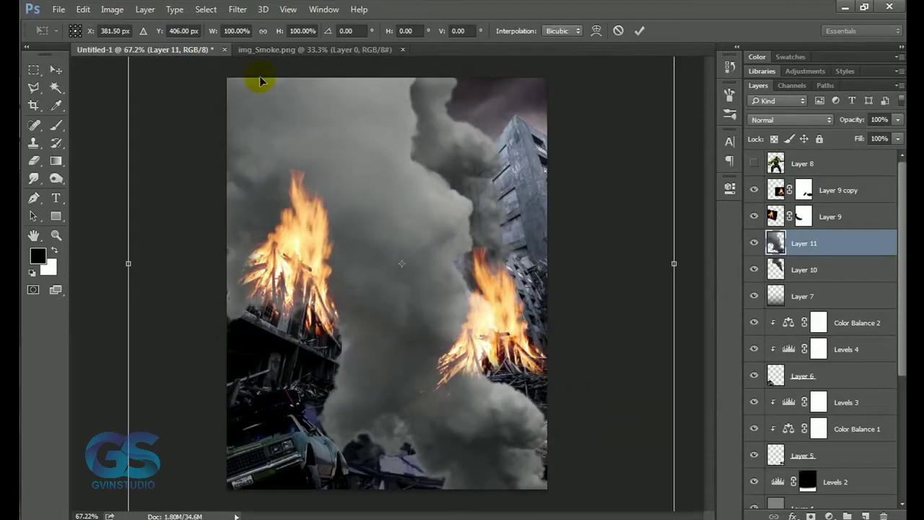
pyautogui.click(263, 30)
pyautogui.click(236, 30)
pyautogui.write('36')
pyautogui.moveTo(404, 260)
pyautogui.mouseDown()
pyautogui.moveTo(442, 249)
pyautogui.moveTo(512, 165)
pyautogui.mouseUp()
pyautogui.moveTo(191, 129); pyautogui.dragTo(276, 155)
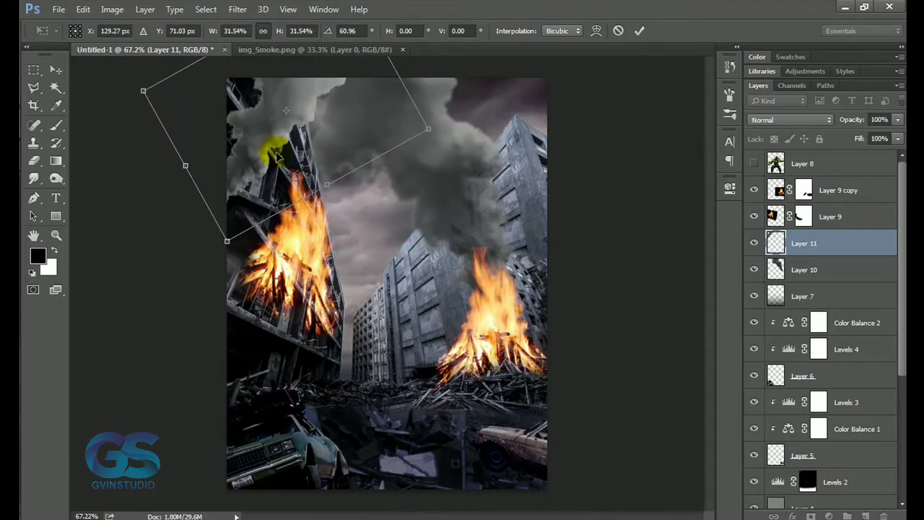
pyautogui.press('Return')
pyautogui.moveTo(849, 120); pyautogui.dragTo(842, 124)
pyautogui.click(238, 9)
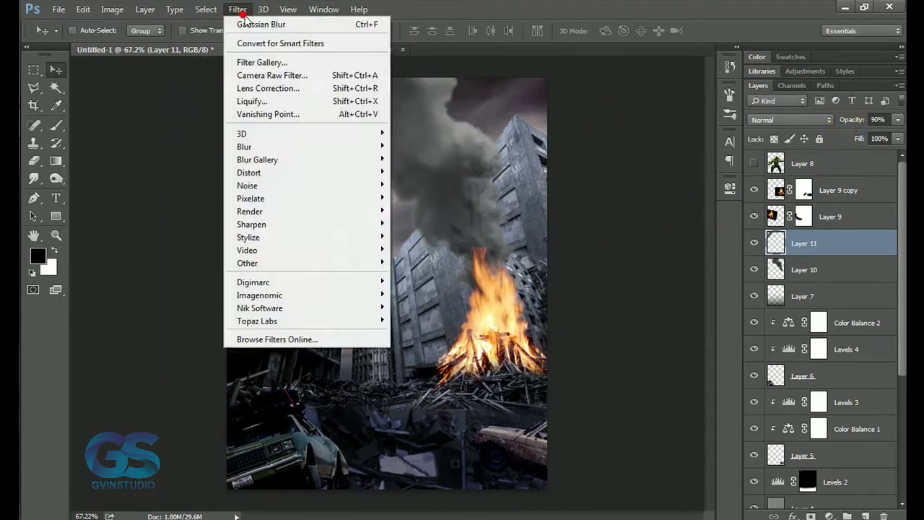
pyautogui.click(505, 144)
# Add a Soft Light layer above Layer 7 and paint orange glow over the left fire.
pyautogui.click(807, 298)
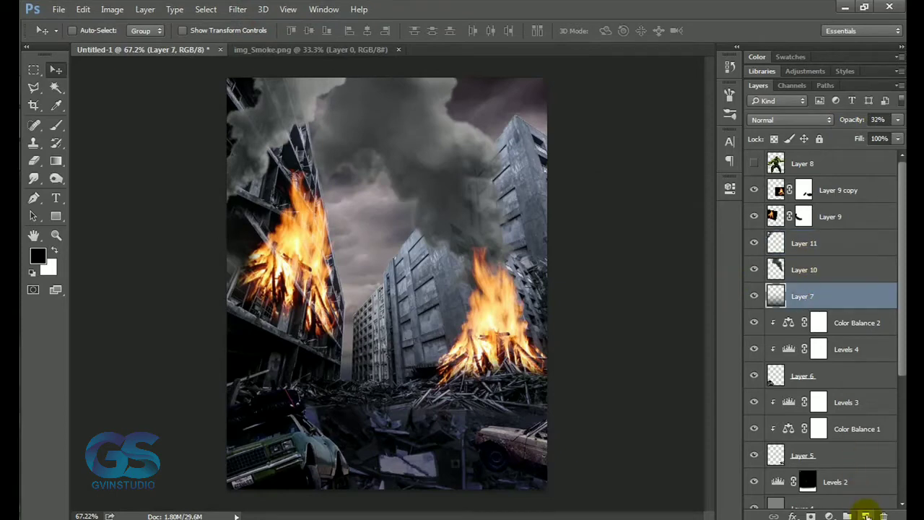
pyautogui.click(866, 516)
pyautogui.press('b')
pyautogui.keyDown('alt'); pyautogui.click(306, 251); pyautogui.keyUp('alt')
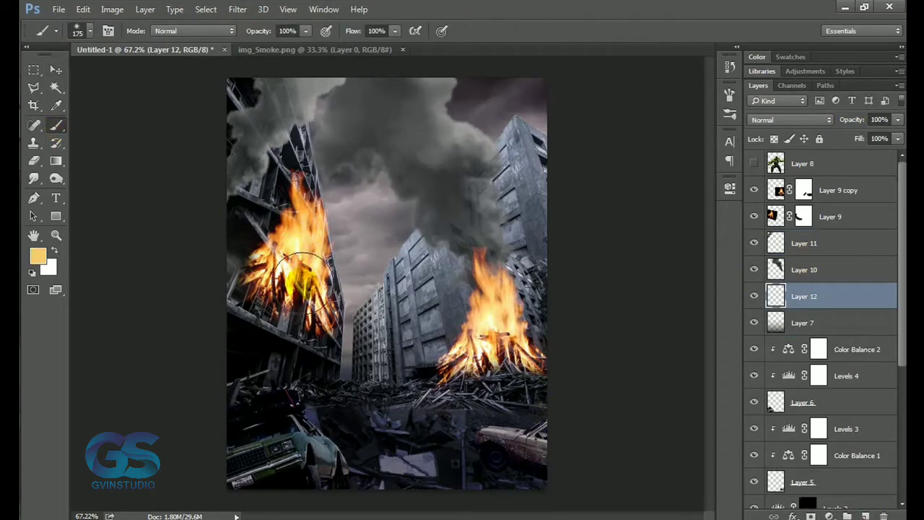
pyautogui.moveTo(819, 296)
pyautogui.mouseDown()
pyautogui.moveTo(904, 448)
pyautogui.moveTo(845, 377)
pyautogui.mouseUp()
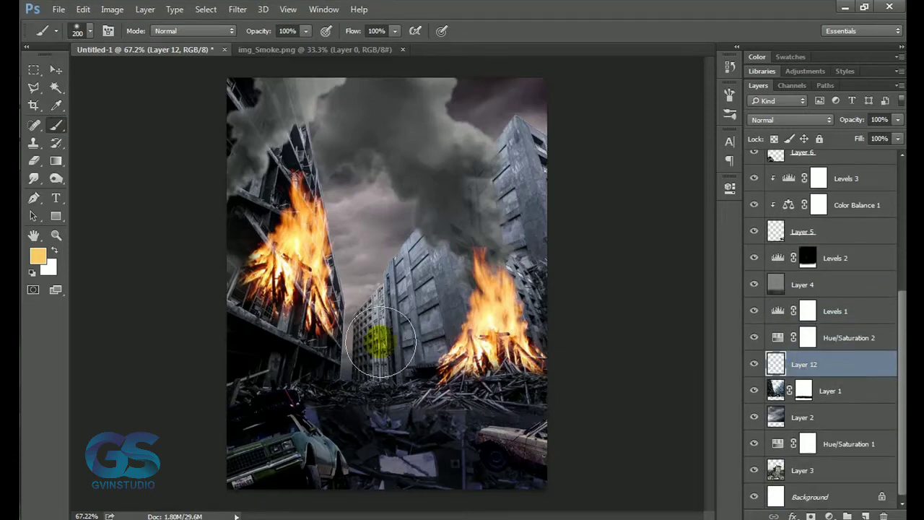
pyautogui.click(292, 311)
pyautogui.press(']')
pyautogui.press(']')
pyautogui.click(790, 119)
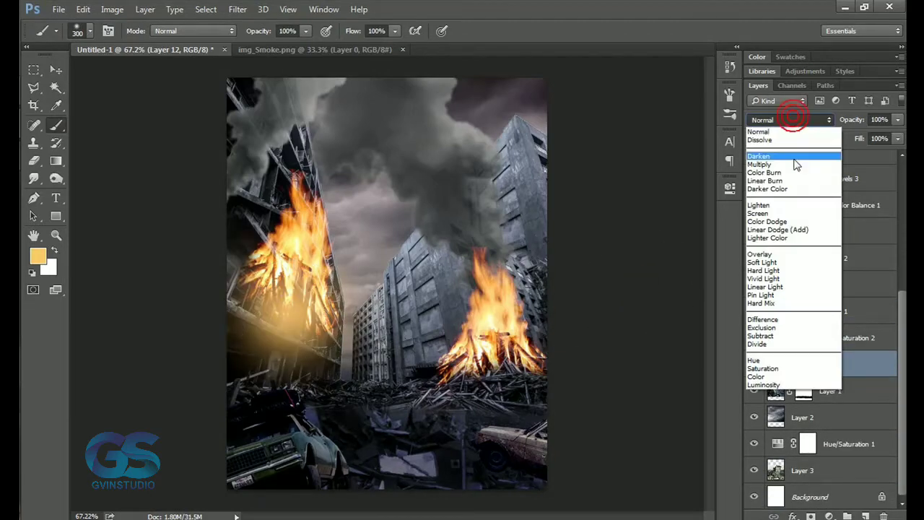
pyautogui.click(765, 261)
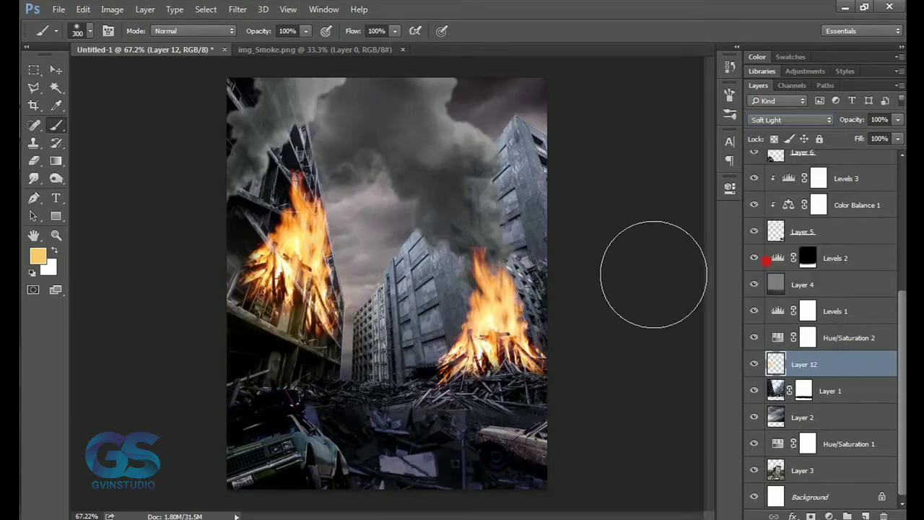
pyautogui.click(310, 336)
# Move Layer 12 above Levels 1 and paint orange glow onto the right fire and debris.
pyautogui.moveTo(850, 374); pyautogui.dragTo(844, 307)
pyautogui.click(846, 364)
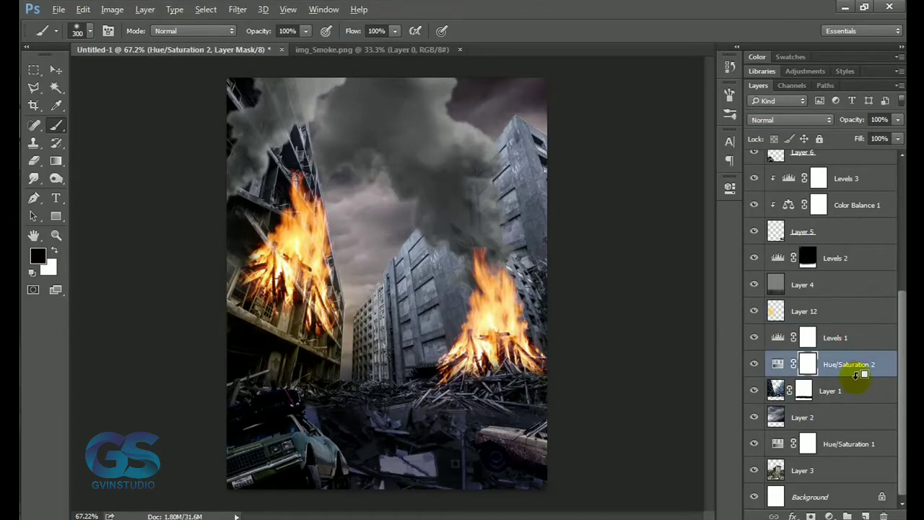
pyautogui.hotkey('ctrl', 'alt', 'g')
pyautogui.click(853, 343)
pyautogui.click(863, 365)
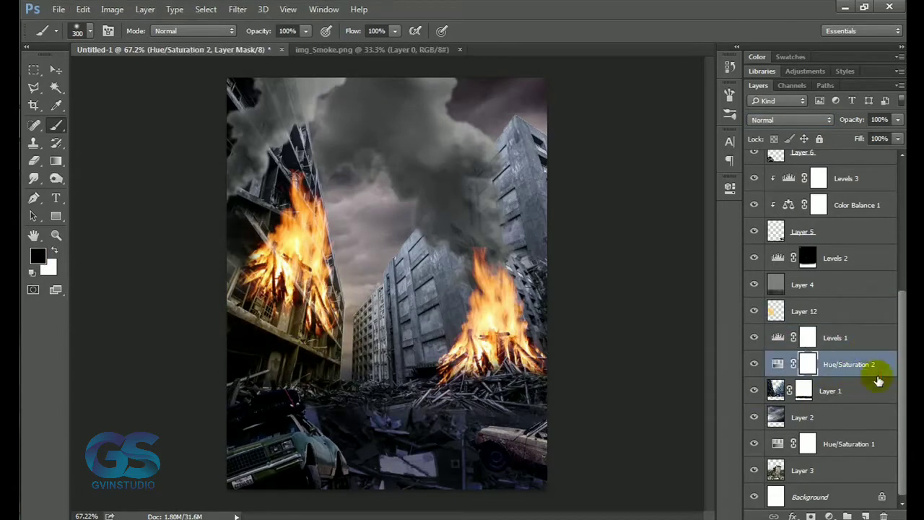
pyautogui.click(803, 311)
pyautogui.moveTo(434, 354)
pyautogui.mouseDown()
pyautogui.moveTo(422, 361)
pyautogui.moveTo(547, 330)
pyautogui.moveTo(444, 356)
pyautogui.mouseUp()
pyautogui.moveTo(527, 282); pyautogui.dragTo(437, 375)
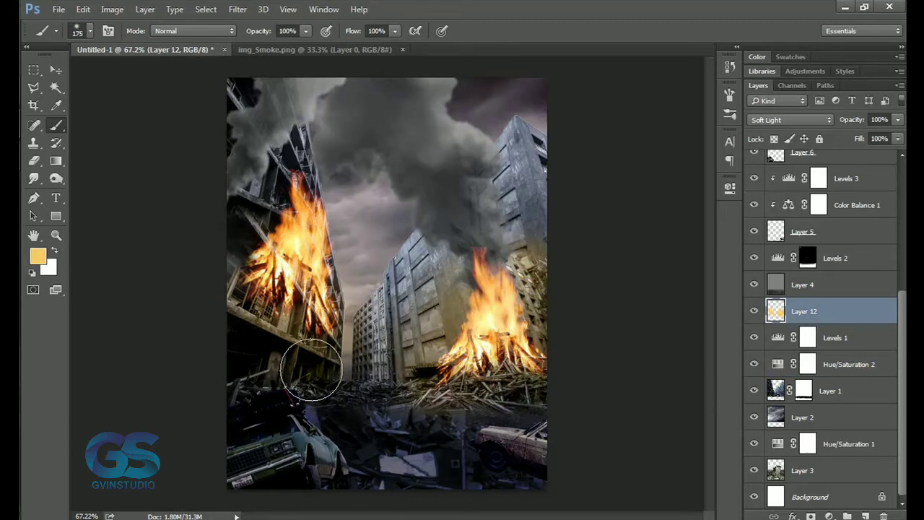
pyautogui.moveTo(262, 238); pyautogui.dragTo(319, 238)
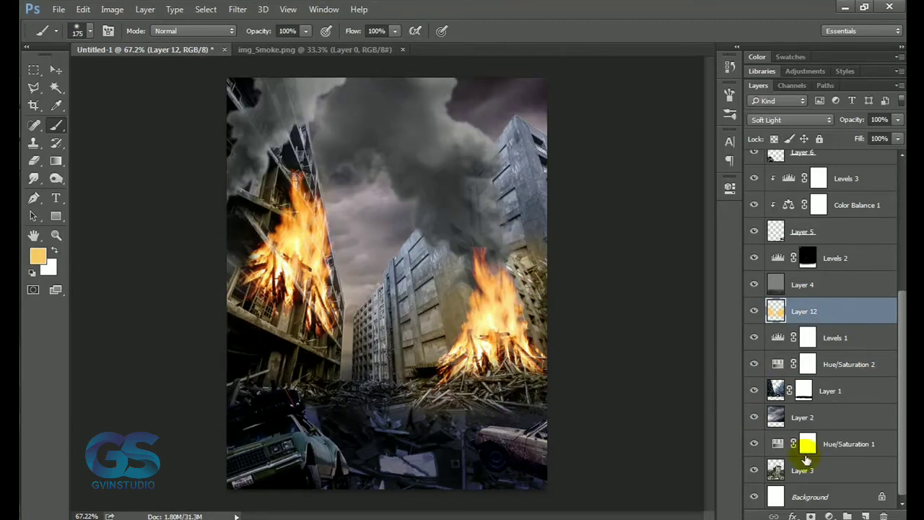
# Add a Hard Light orange glow layer stretched larger over the left fire.
pyautogui.click(865, 516)
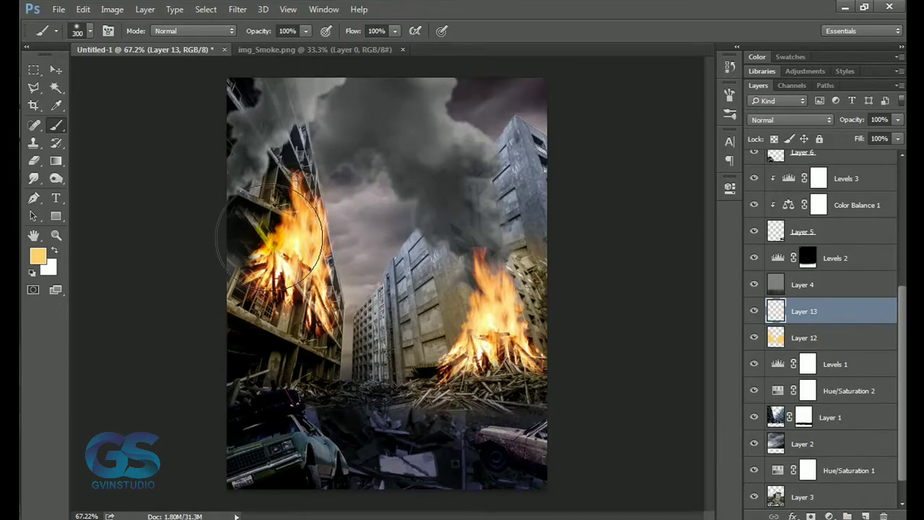
pyautogui.click(269, 238)
pyautogui.click(790, 120)
pyautogui.click(765, 266)
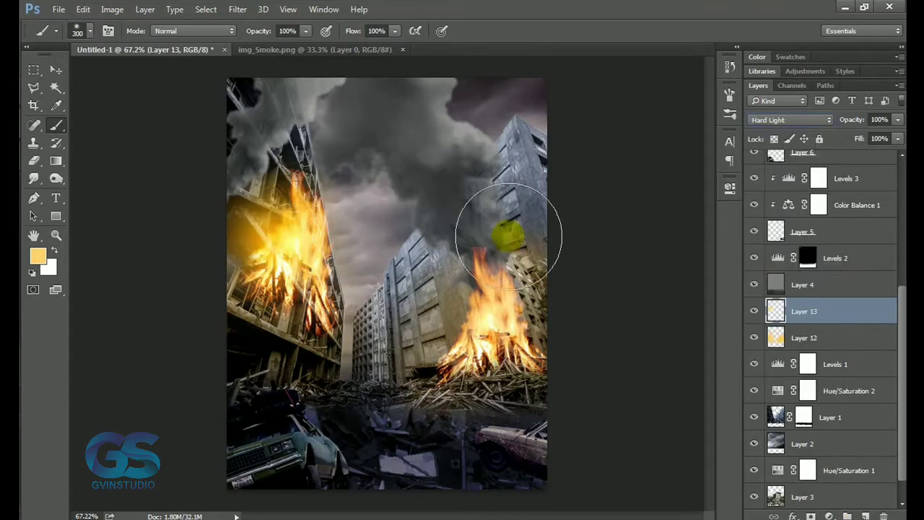
pyautogui.press('v')
pyautogui.hotkey('ctrl', 't')
pyautogui.moveTo(386, 246); pyautogui.dragTo(396, 245)
pyautogui.moveTo(312, 352); pyautogui.dragTo(311, 387)
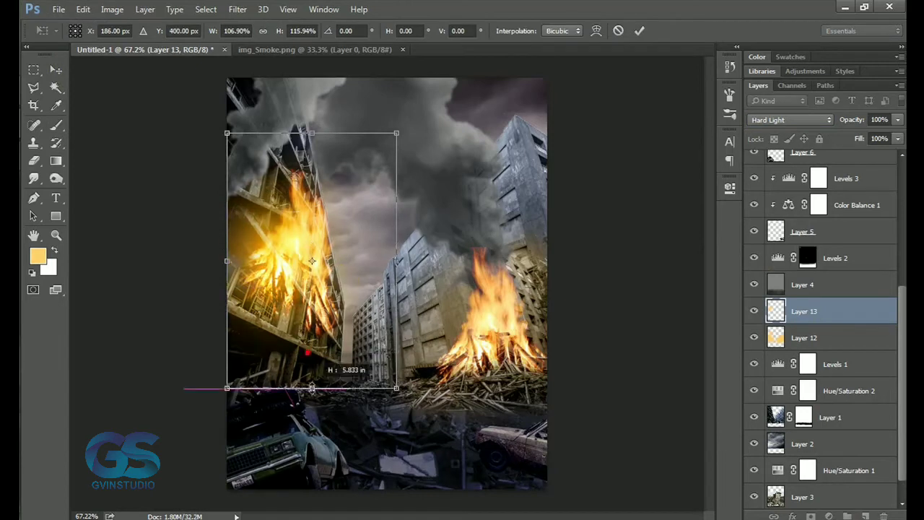
pyautogui.moveTo(227, 260); pyautogui.dragTo(205, 260)
pyautogui.moveTo(300, 388); pyautogui.dragTo(301, 408)
pyautogui.moveTo(396, 270); pyautogui.dragTo(413, 272)
pyautogui.moveTo(309, 133); pyautogui.dragTo(309, 137)
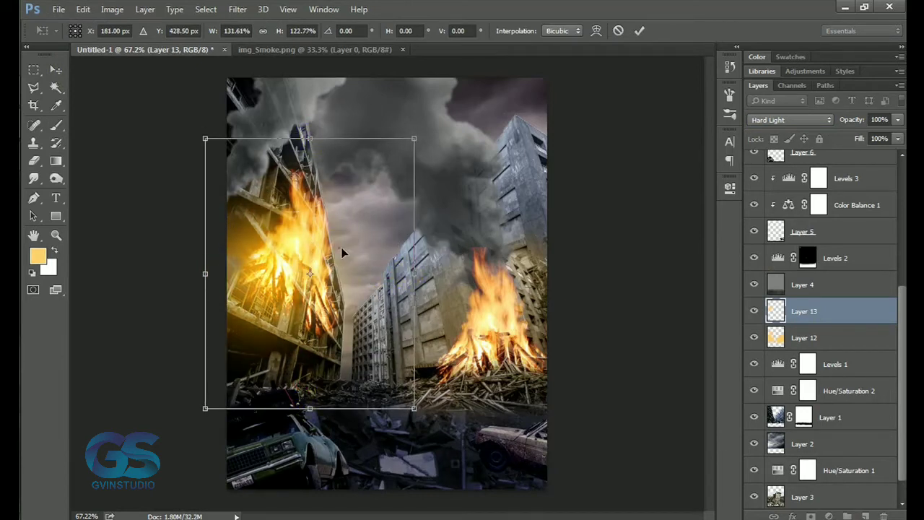
pyautogui.press('Return')
# Set the glow to 57% opacity and duplicate it onto the right fire at 86%.
pyautogui.moveTo(856, 121); pyautogui.dragTo(830, 124)
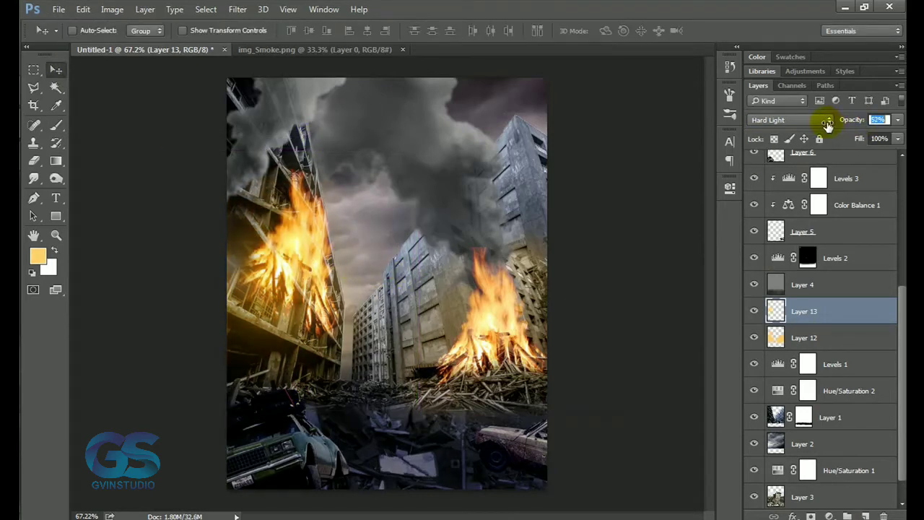
pyautogui.moveTo(425, 316)
pyautogui.mouseDown()
pyautogui.moveTo(534, 332)
pyautogui.moveTo(509, 334)
pyautogui.mouseUp()
pyautogui.click(866, 121)
pyautogui.write('86')
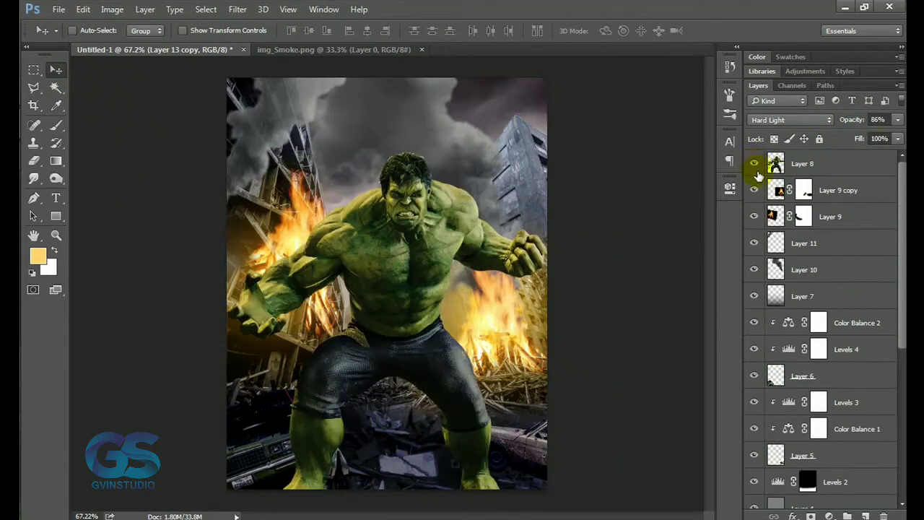
# Hide the Hulk and paint grey cloud-brush haze on a new layer at 47% opacity.
pyautogui.click(864, 515)
pyautogui.click(56, 124)
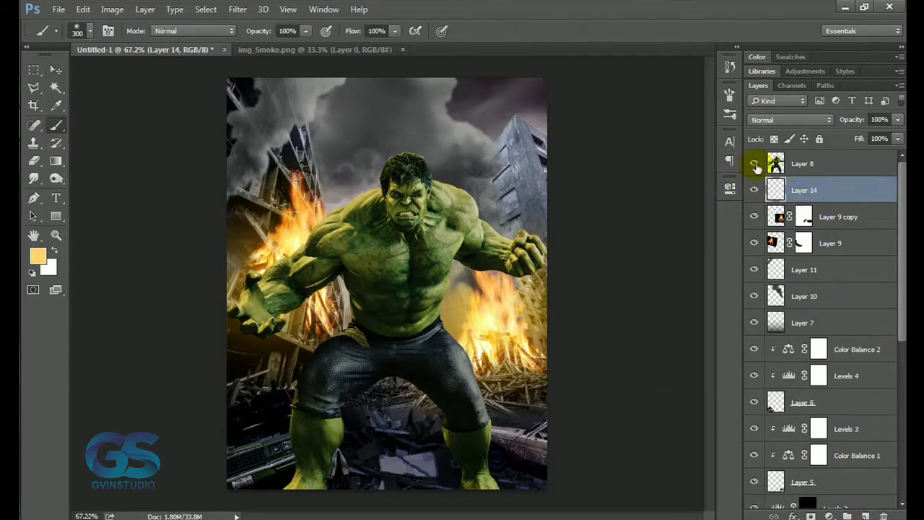
pyautogui.click(753, 163)
pyautogui.rightClick(368, 236)
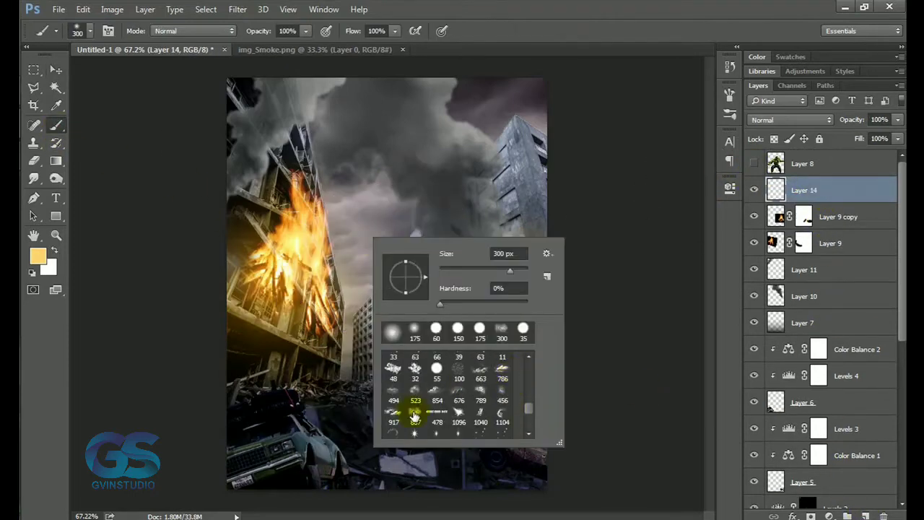
pyautogui.doubleClick(413, 406)
pyautogui.moveTo(396, 202); pyautogui.dragTo(526, 134)
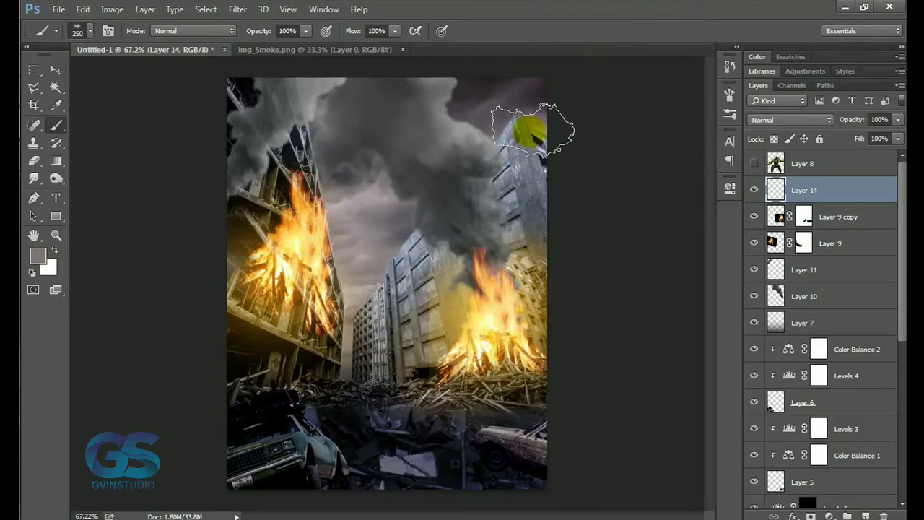
pyautogui.press('[')
pyautogui.press('[')
pyautogui.press('[')
pyautogui.moveTo(339, 166); pyautogui.dragTo(227, 196)
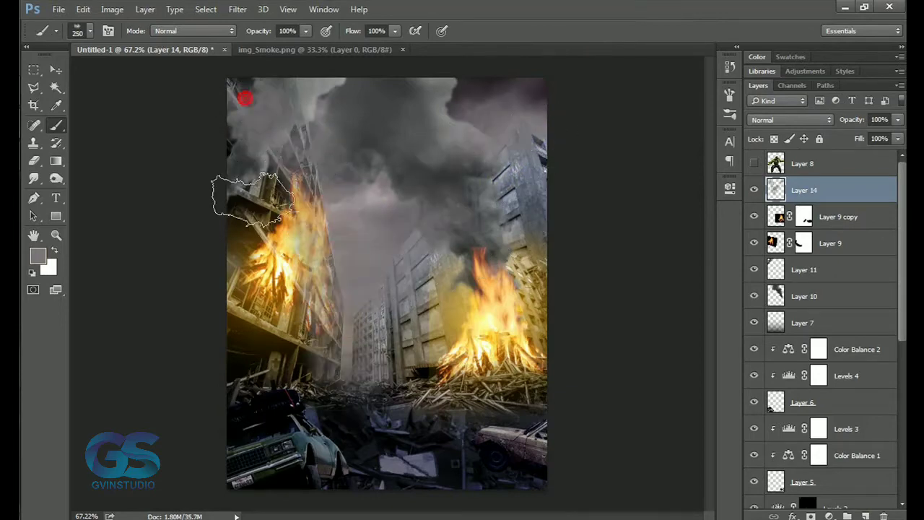
pyautogui.moveTo(527, 196); pyautogui.dragTo(499, 94)
pyautogui.moveTo(852, 119); pyautogui.dragTo(822, 120)
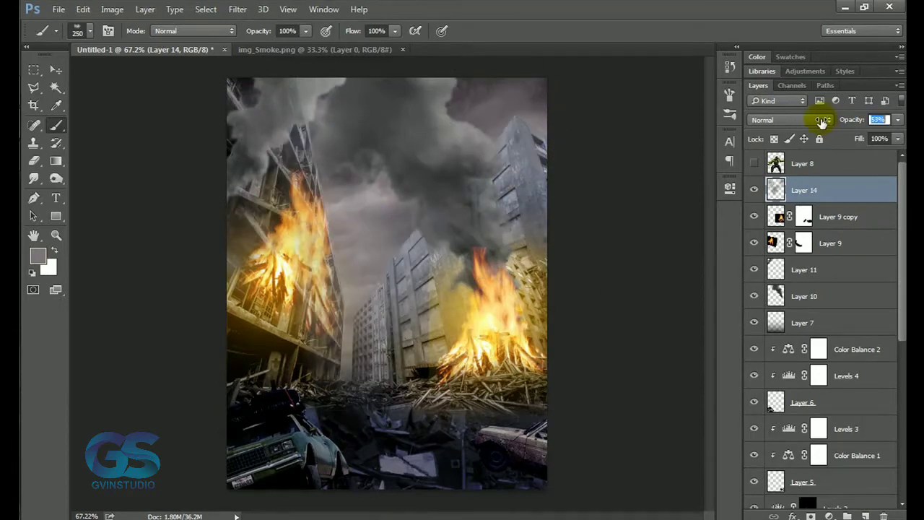
# Paint a second grey haze layer at 30% opacity and show the Hulk again.
pyautogui.click(865, 516)
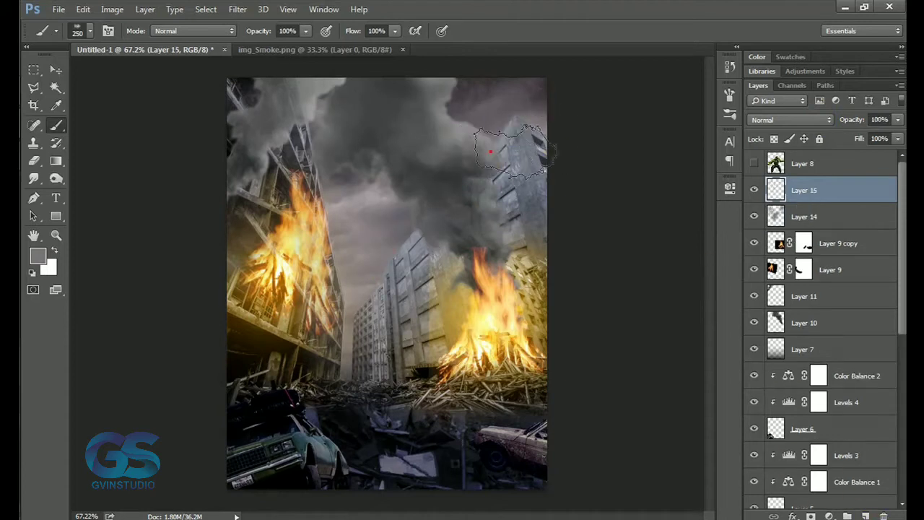
pyautogui.click(239, 132)
pyautogui.moveTo(346, 351); pyautogui.dragTo(498, 94)
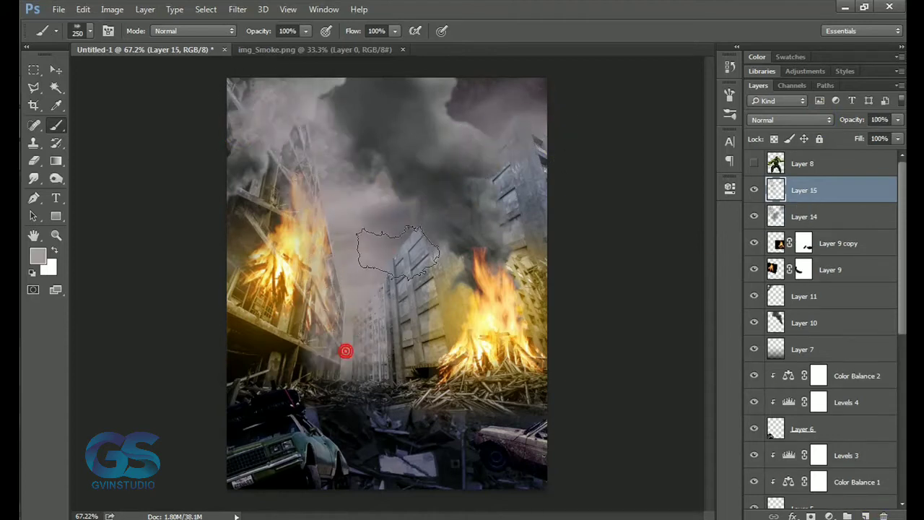
pyautogui.moveTo(856, 119); pyautogui.dragTo(814, 124)
pyautogui.click(753, 163)
pyautogui.press('v')
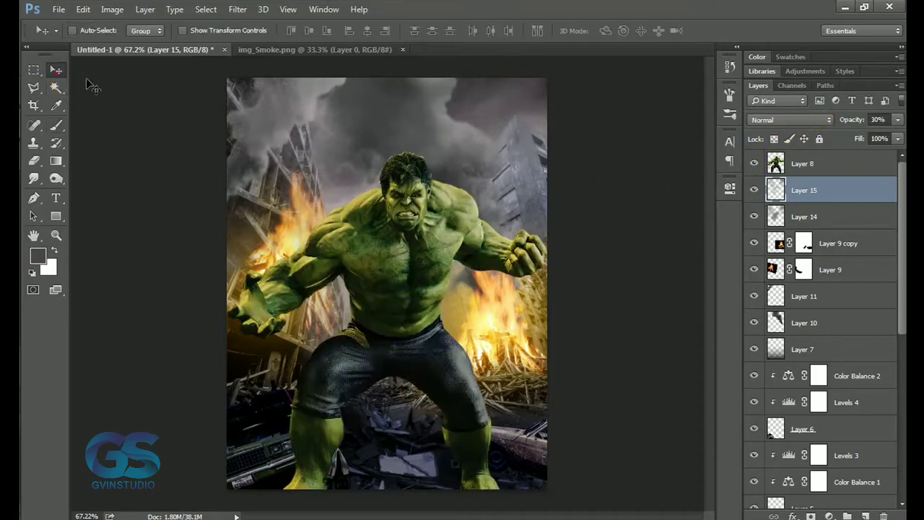
pyautogui.scroll(-3, 815, 370)
# Add a Levels adjustment above Layer 2 with black input 15.
pyautogui.scroll(-8, 825, 404)
pyautogui.click(825, 415)
pyautogui.click(829, 516)
pyautogui.click(808, 278)
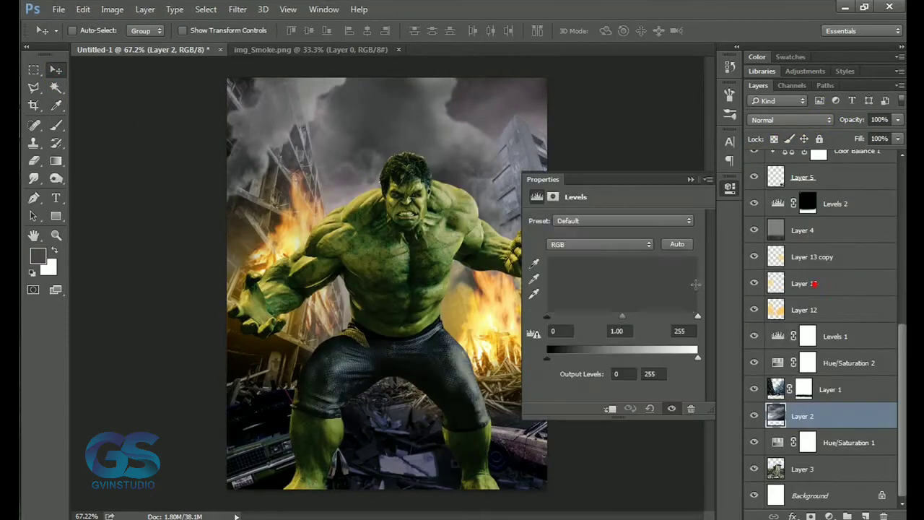
pyautogui.moveTo(548, 315); pyautogui.dragTo(558, 321)
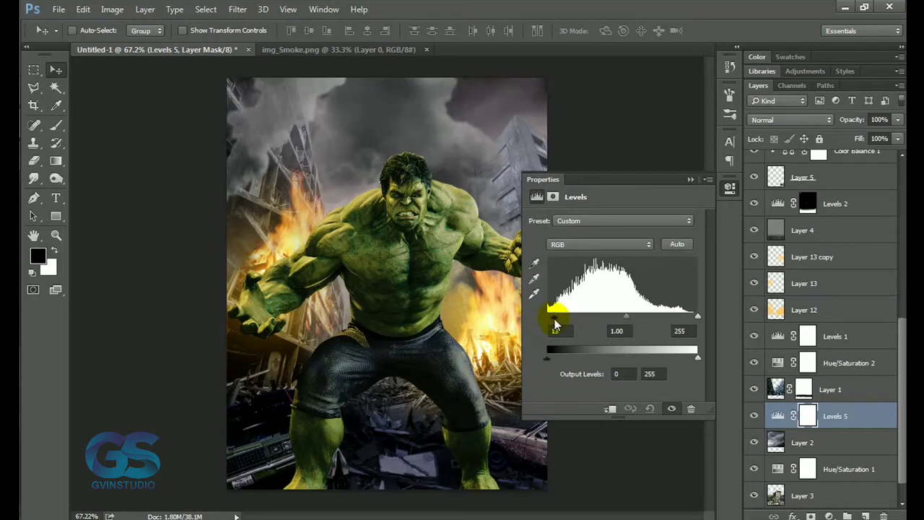
pyautogui.click(686, 181)
# Scale the Hulk on Layer 8 down to about 96%.
pyautogui.scroll(5, 779, 212)
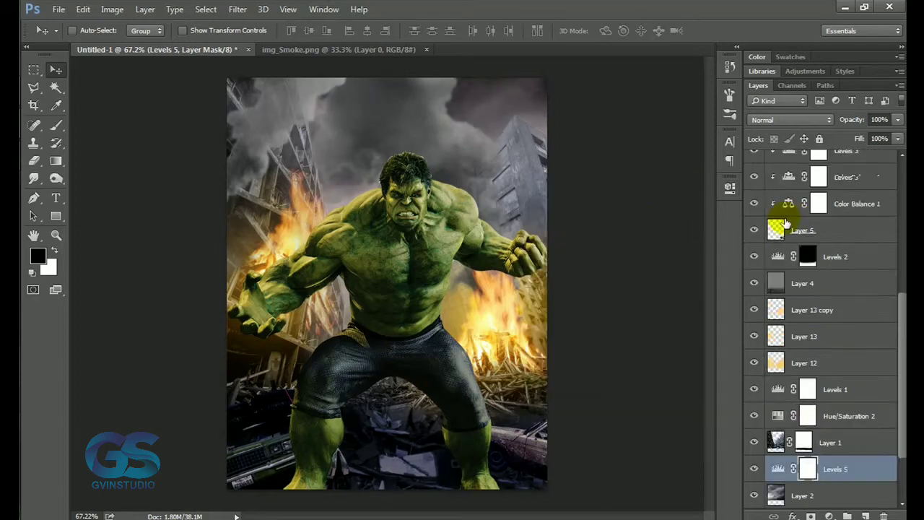
pyautogui.scroll(5, 779, 212)
pyautogui.click(801, 163)
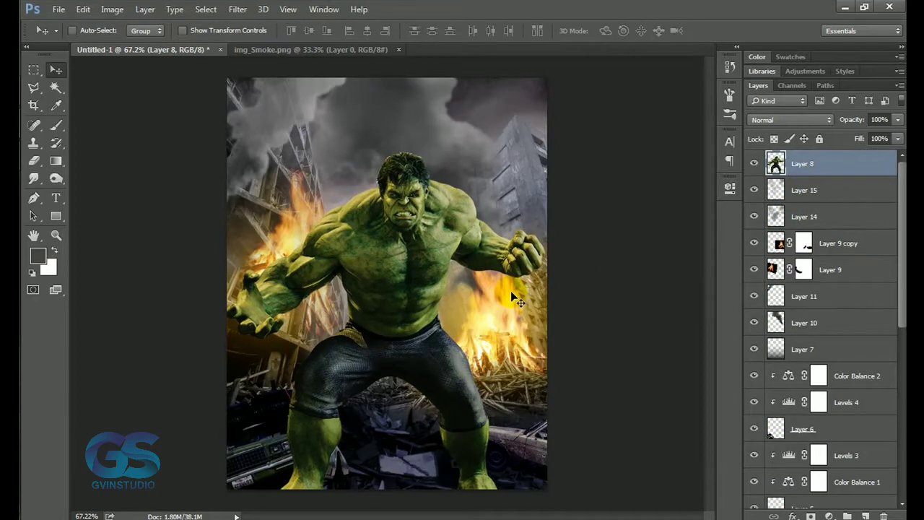
pyautogui.hotkey('ctrl', 't')
pyautogui.moveTo(549, 154); pyautogui.dragTo(538, 161)
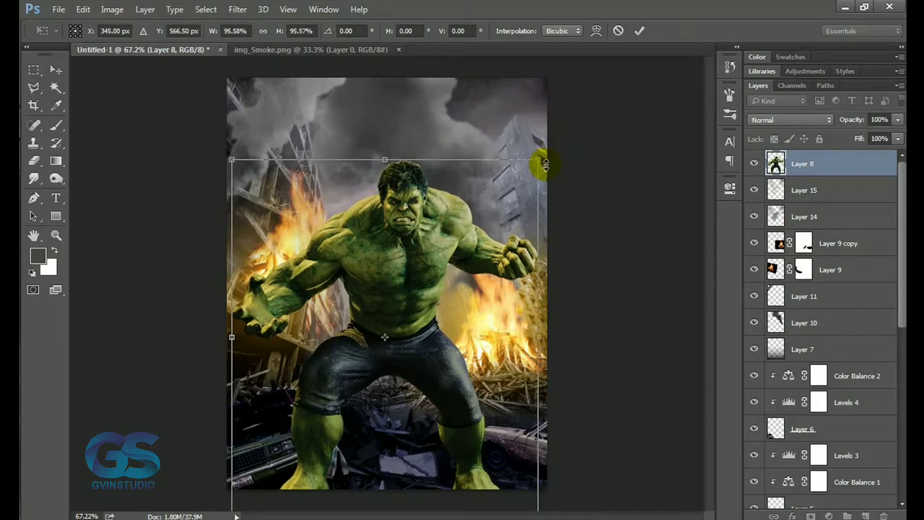
pyautogui.press('Return')
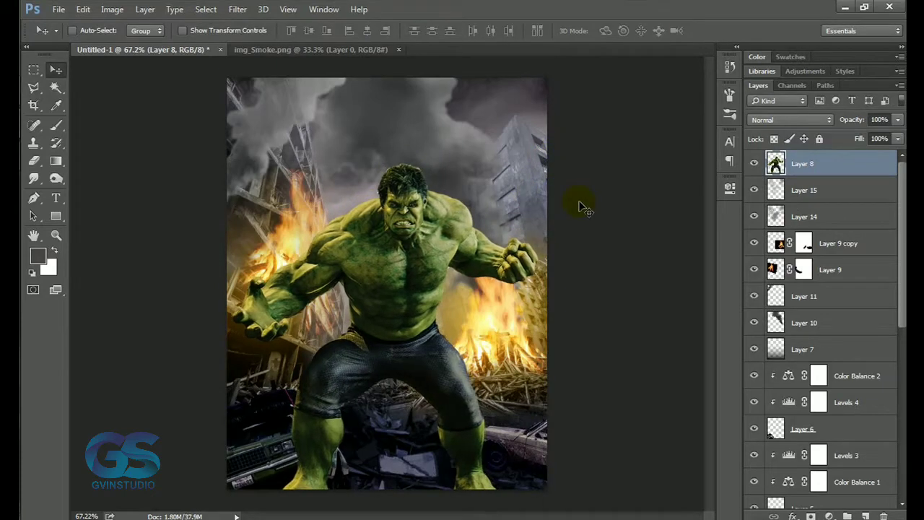
# Colorize the Hulk green at Hue 120 with a clipped Hue/Saturation, then merge it in.
pyautogui.click(112, 8)
pyautogui.click(298, 111)
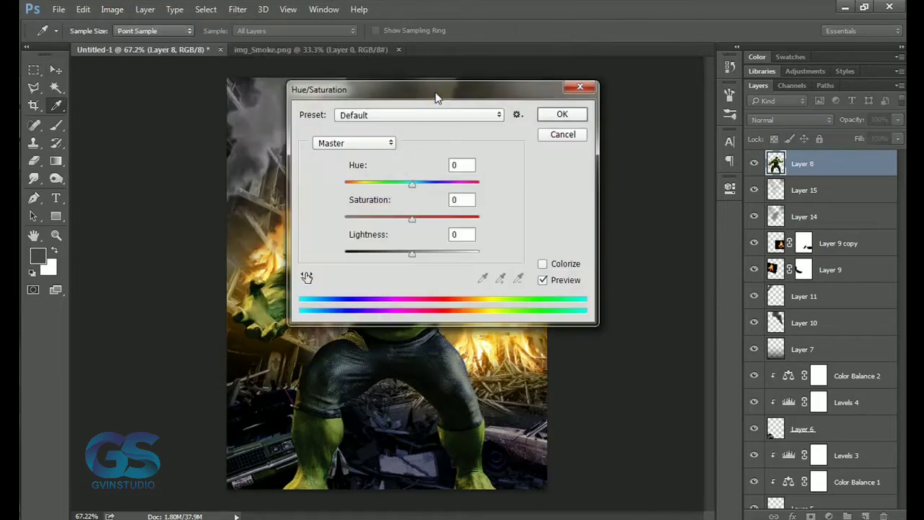
pyautogui.click(782, 316)
pyautogui.moveTo(677, 238); pyautogui.dragTo(643, 238)
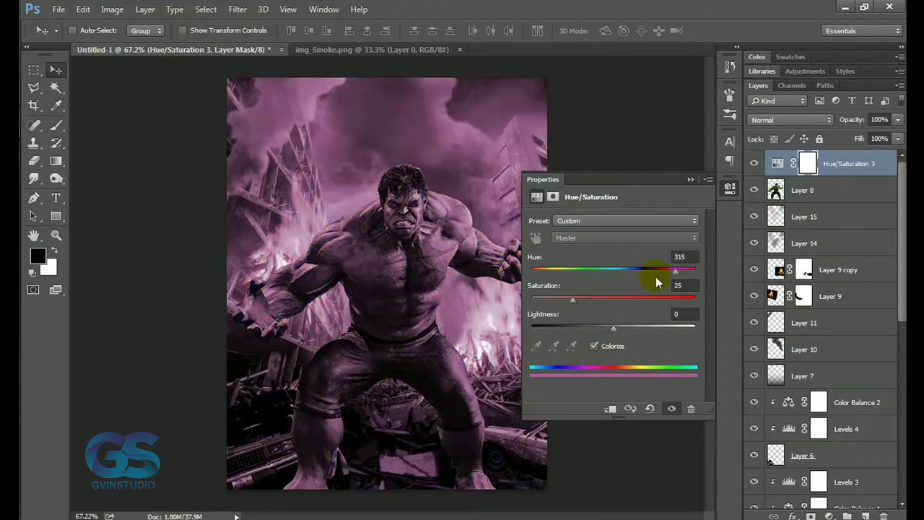
pyautogui.moveTo(655, 277); pyautogui.dragTo(605, 273)
pyautogui.hotkey('ctrl', 'alt', 'g')
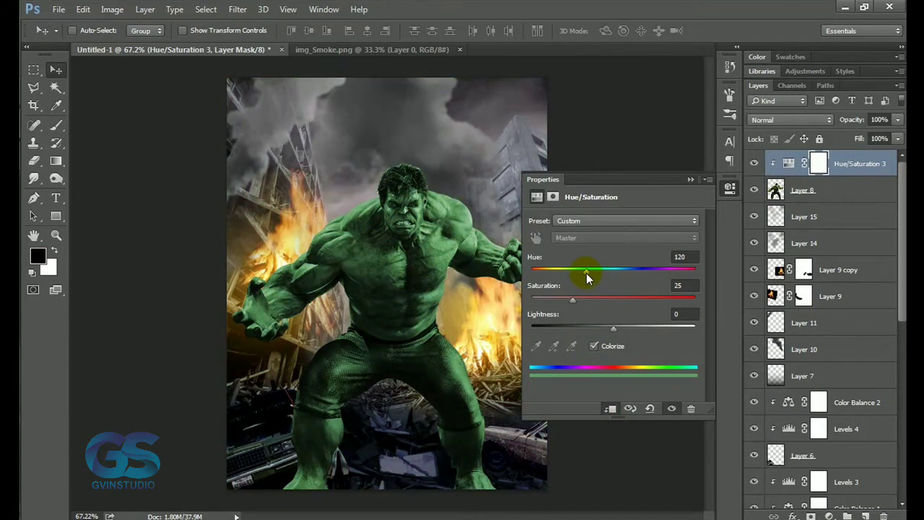
pyautogui.click(56, 124)
pyautogui.rightClick(381, 317)
pyautogui.press('Return')
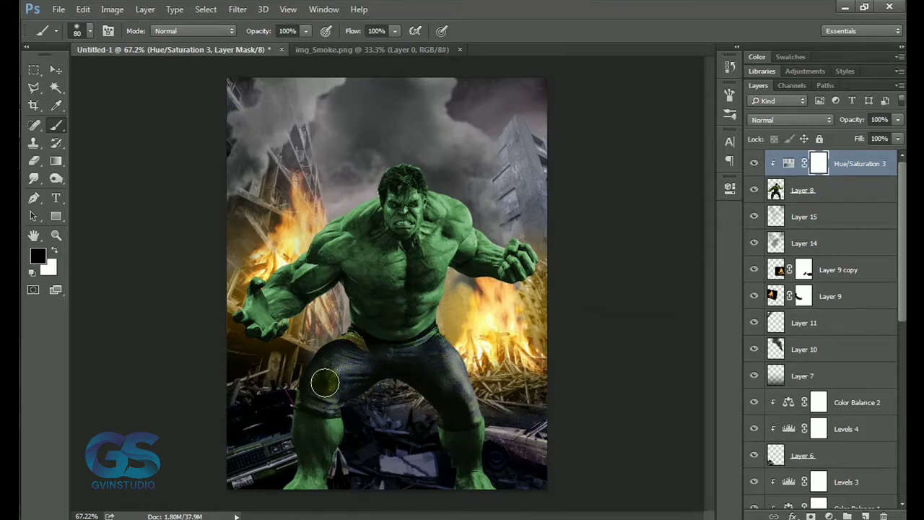
pyautogui.click(801, 190)
pyautogui.keyDown('shift'); pyautogui.click(835, 164); pyautogui.keyUp('shift')
pyautogui.hotkey('ctrl', 'e')
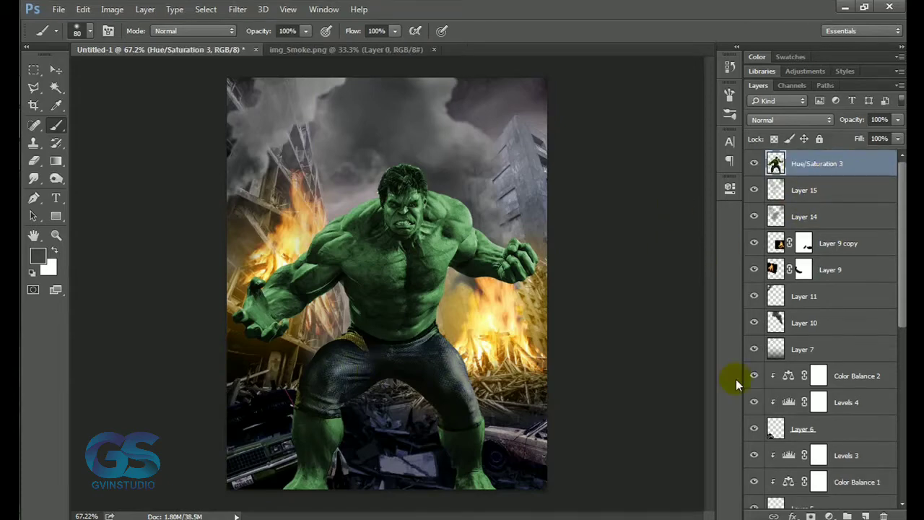
# Add a darkening Curves adjustment masked over the Hulk's head and arm.
pyautogui.click(829, 516)
pyautogui.click(808, 296)
pyautogui.moveTo(692, 254); pyautogui.dragTo(688, 311)
pyautogui.click(690, 179)
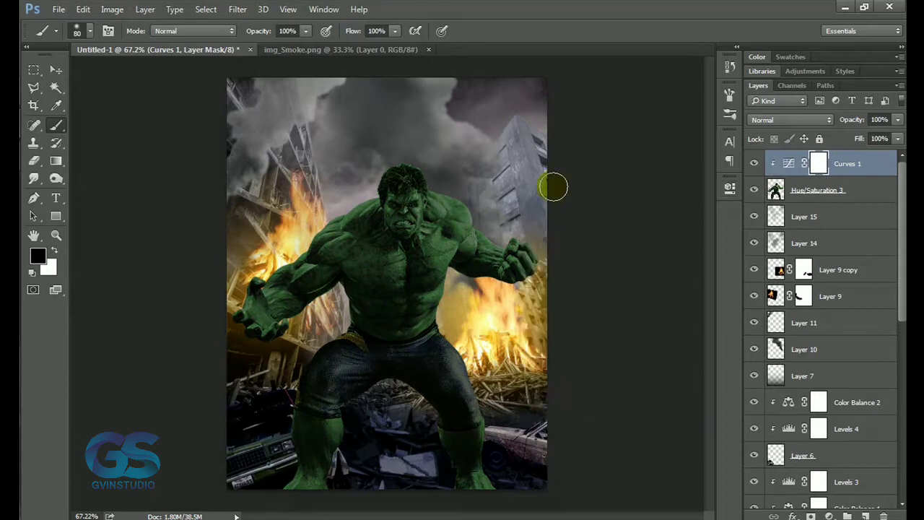
pyautogui.press(']')
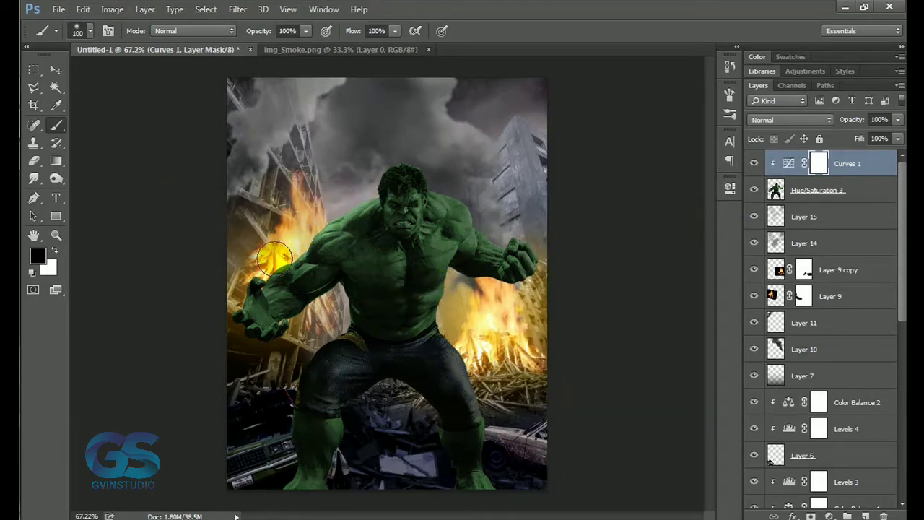
pyautogui.moveTo(399, 158); pyautogui.dragTo(551, 254)
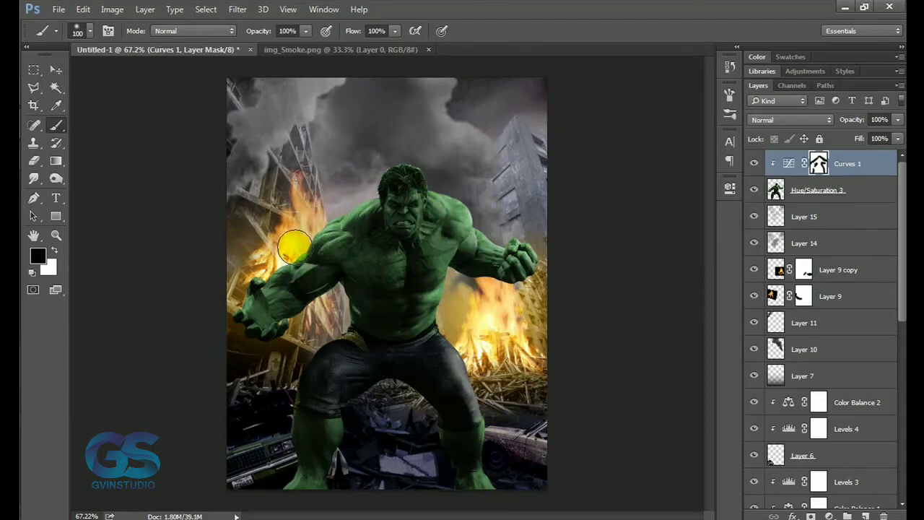
# Add Brightness/Contrast at brightness 53, masked over chest, arm, hips and legs.
pyautogui.click(828, 516)
pyautogui.click(816, 268)
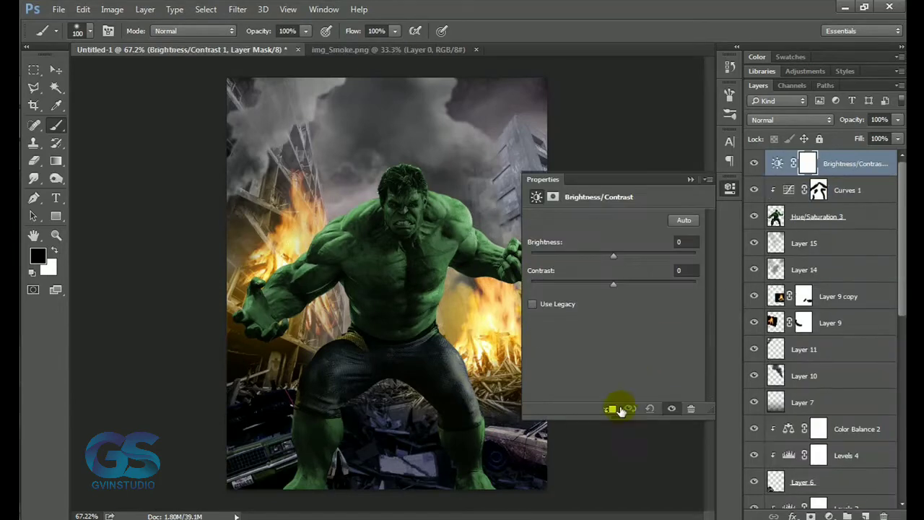
pyautogui.moveTo(612, 261); pyautogui.dragTo(629, 258)
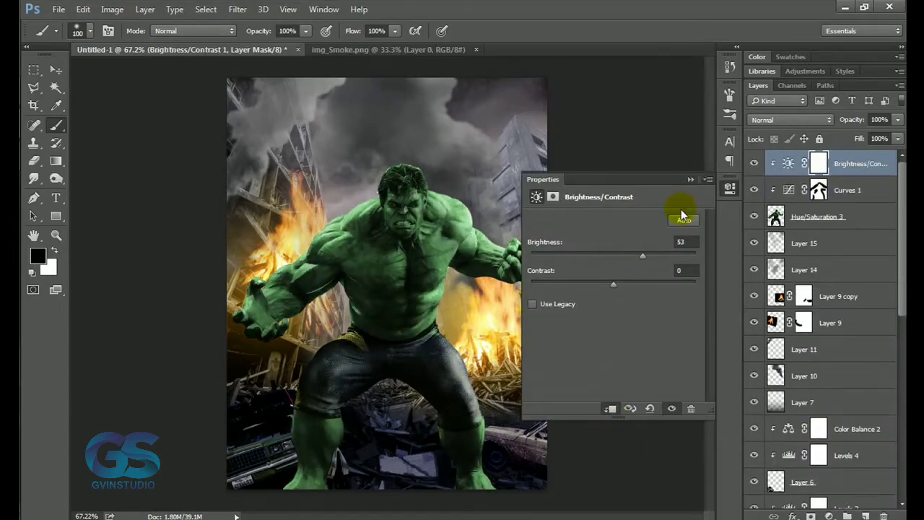
pyautogui.click(500, 231)
pyautogui.moveTo(296, 298)
pyautogui.mouseDown()
pyautogui.moveTo(440, 246)
pyautogui.moveTo(491, 260)
pyautogui.moveTo(371, 270)
pyautogui.moveTo(358, 376)
pyautogui.mouseUp()
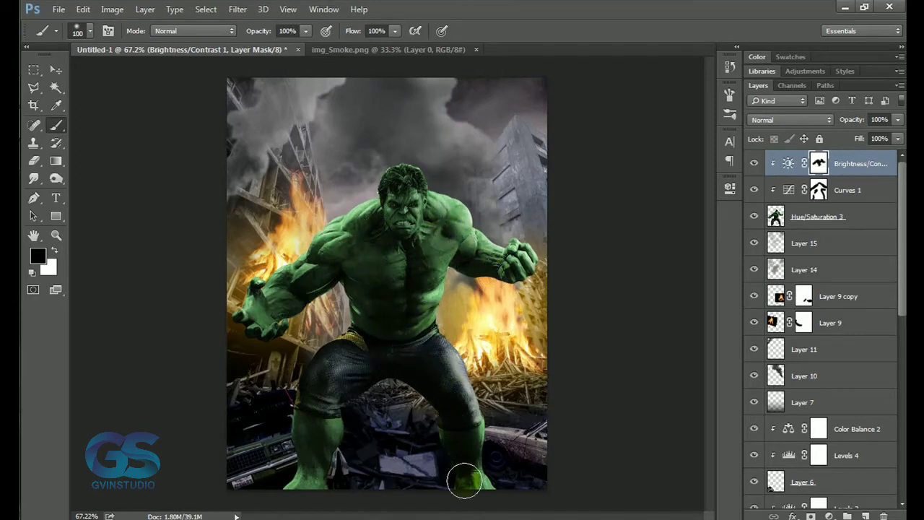
pyautogui.moveTo(465, 480)
pyautogui.mouseDown()
pyautogui.moveTo(319, 447)
pyautogui.moveTo(419, 355)
pyautogui.mouseUp()
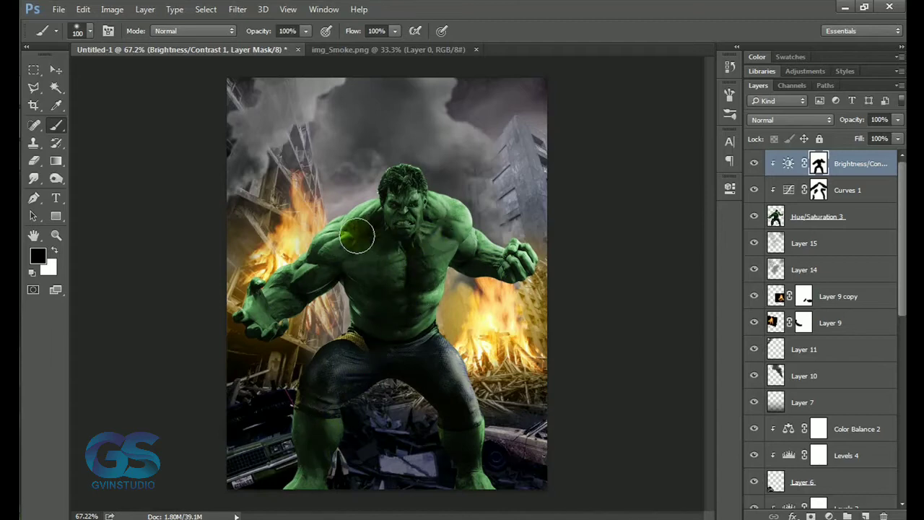
# Create a clipped Overlay Layer 16 filled with 50% gray.
pyautogui.keyDown('alt'); pyautogui.click(867, 515); pyautogui.keyUp('alt')
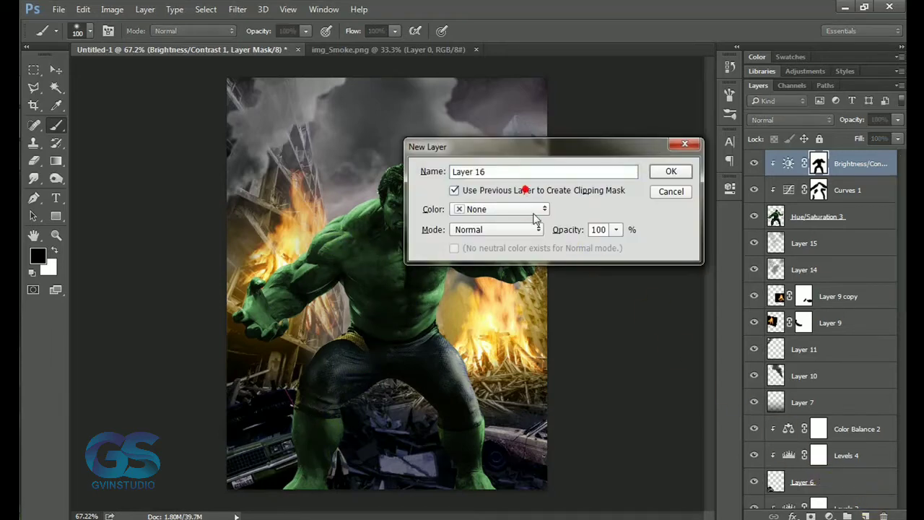
pyautogui.click(495, 229)
pyautogui.click(470, 148)
pyautogui.click(455, 248)
pyautogui.click(664, 171)
# Dodge and burn the Hulk's muscles and face at 16% exposure.
pyautogui.click(59, 179)
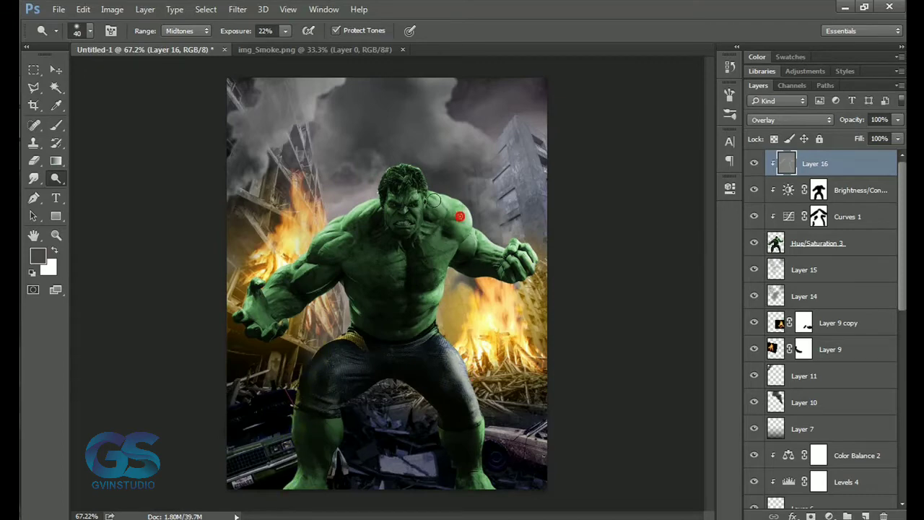
pyautogui.rightClick(56, 178)
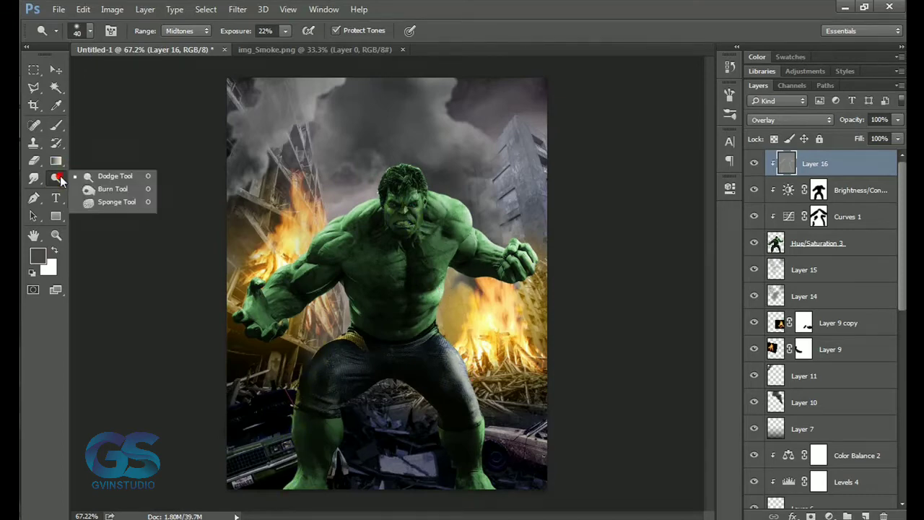
pyautogui.click(101, 191)
pyautogui.press('1')
pyautogui.press('6')
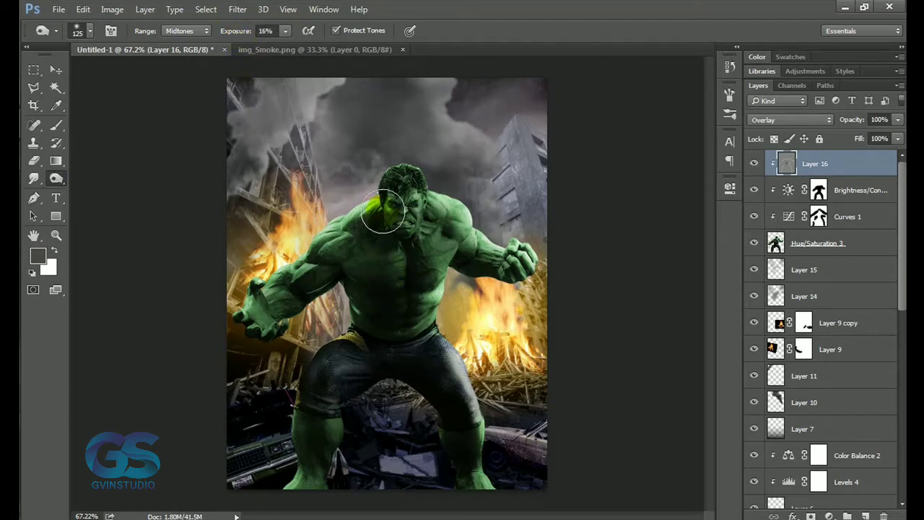
pyautogui.scroll(3, 390, 232)
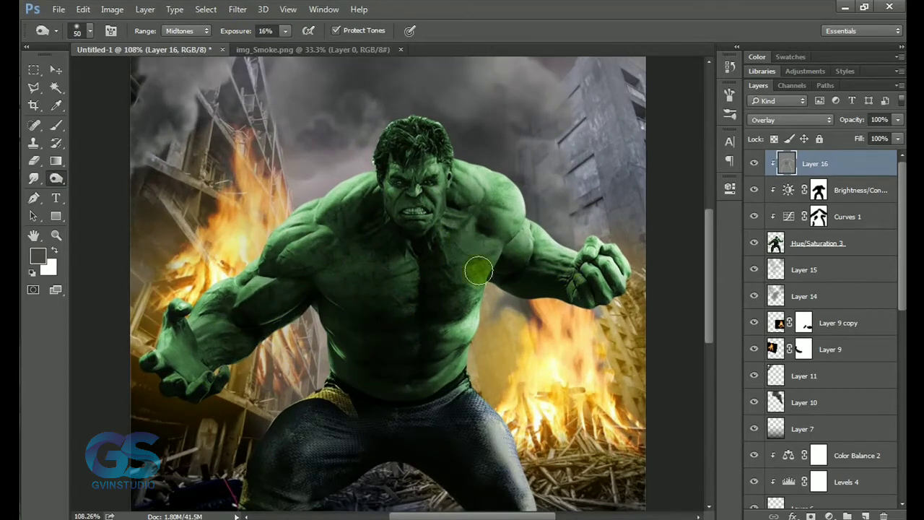
pyautogui.scroll(-3, 461, 453)
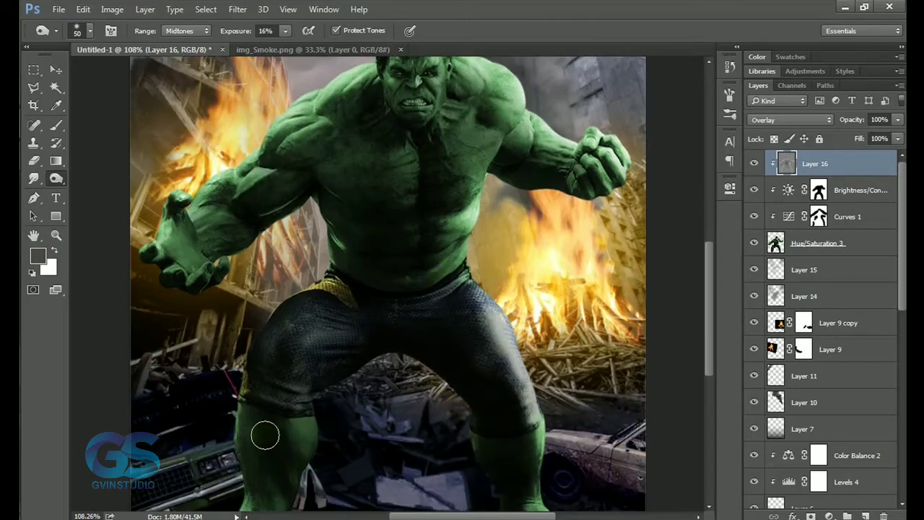
pyautogui.scroll(-2, 265, 435)
pyautogui.scroll(-2, 365, 137)
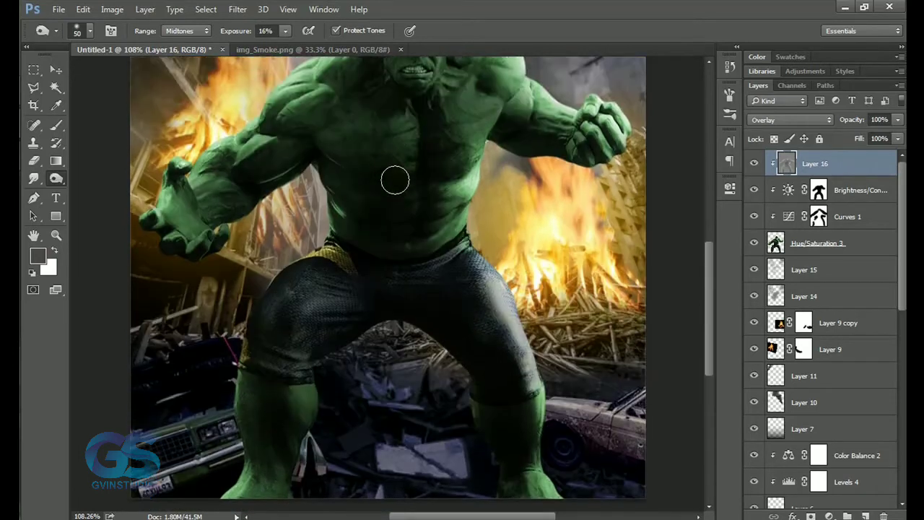
pyautogui.scroll(-2, 397, 188)
pyautogui.click(56, 69)
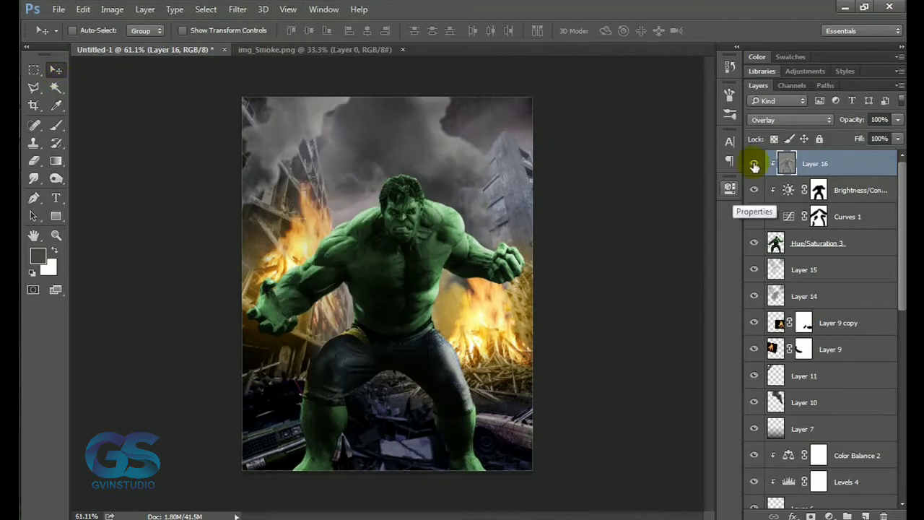
# Create clipped Layer 17 with the Color Dodge blend mode.
pyautogui.keyDown('alt'); pyautogui.click(865, 514); pyautogui.keyUp('alt')
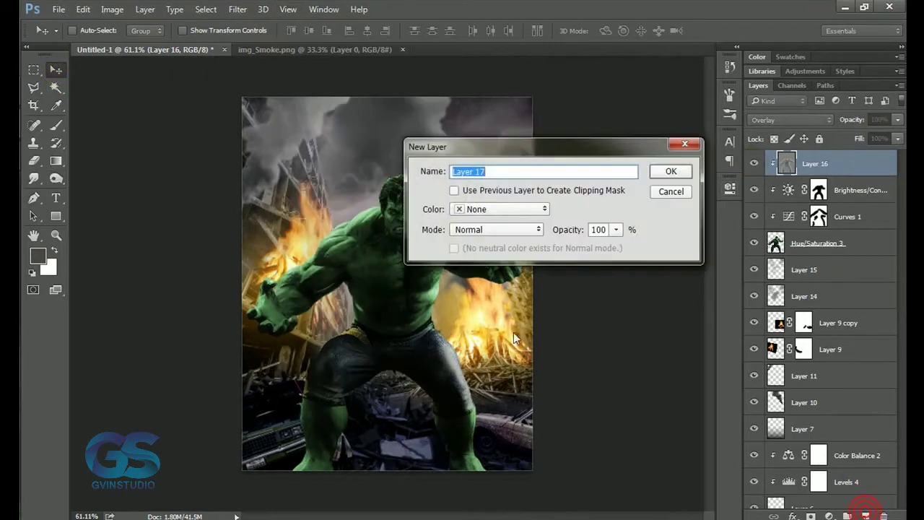
pyautogui.click(462, 185)
pyautogui.click(664, 170)
pyautogui.press('o')
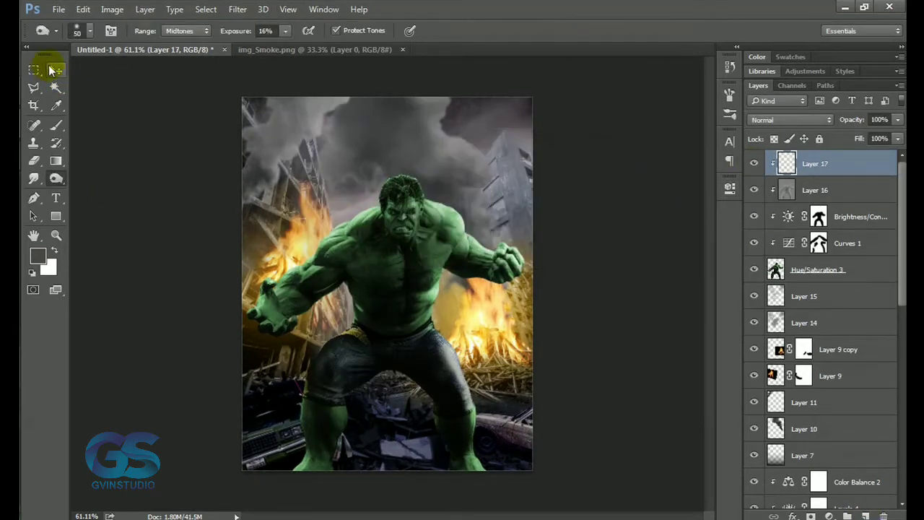
pyautogui.click(49, 66)
pyautogui.click(791, 120)
pyautogui.click(772, 231)
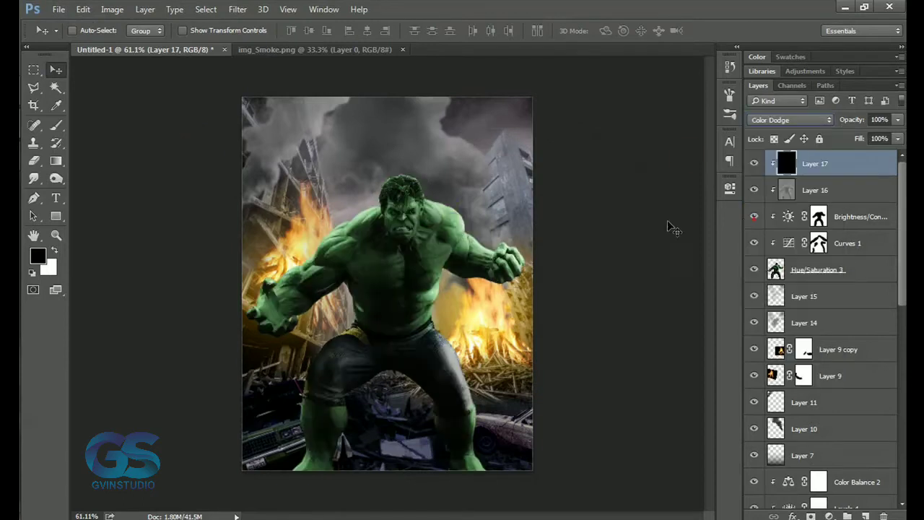
# Paint fire-yellow glow on the Hulk's shoulder, left arm, and forearm to fist.
pyautogui.click(56, 126)
pyautogui.keyDown('alt'); pyautogui.click(311, 244); pyautogui.keyUp('alt')
pyautogui.press('[')
pyautogui.press('[')
pyautogui.press('[')
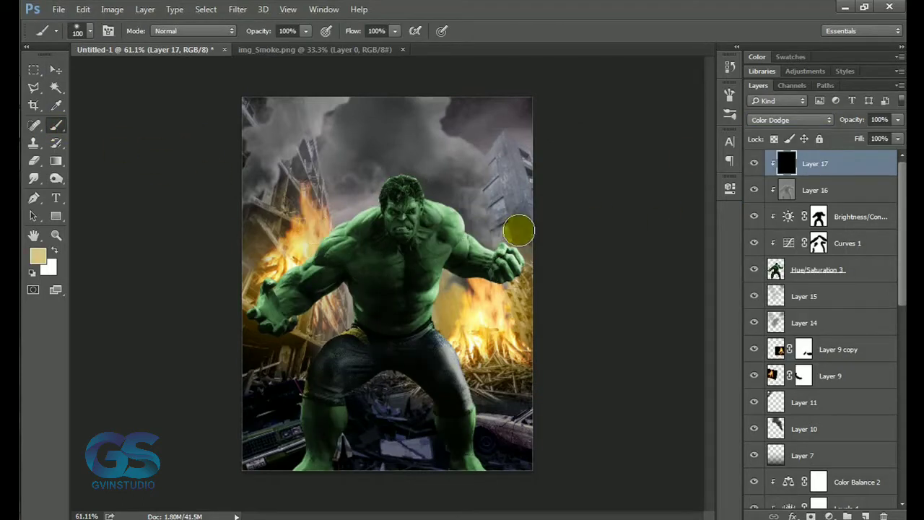
pyautogui.moveTo(453, 206)
pyautogui.mouseDown()
pyautogui.moveTo(469, 217)
pyautogui.moveTo(486, 422)
pyautogui.mouseUp()
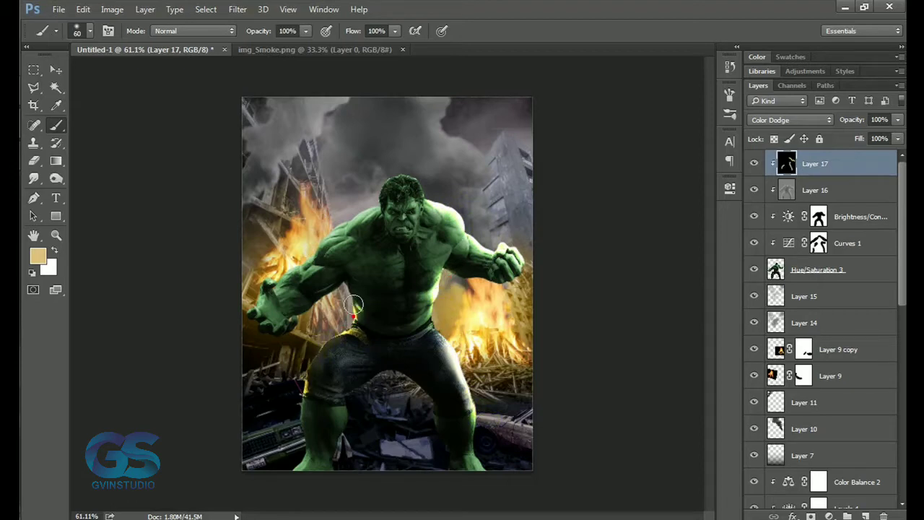
pyautogui.moveTo(289, 267)
pyautogui.mouseDown()
pyautogui.moveTo(330, 206)
pyautogui.moveTo(279, 264)
pyautogui.mouseUp()
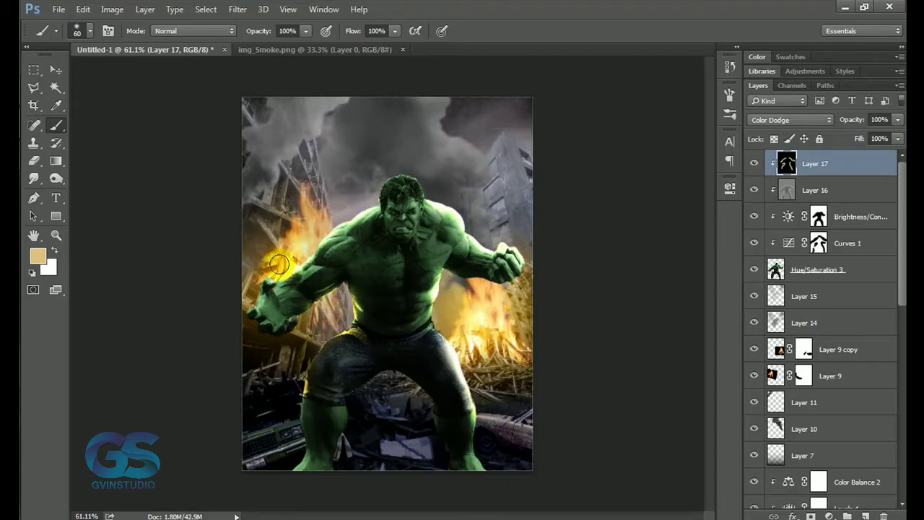
pyautogui.moveTo(370, 195); pyautogui.dragTo(343, 205)
pyautogui.hotkey('ctrl', 'z')
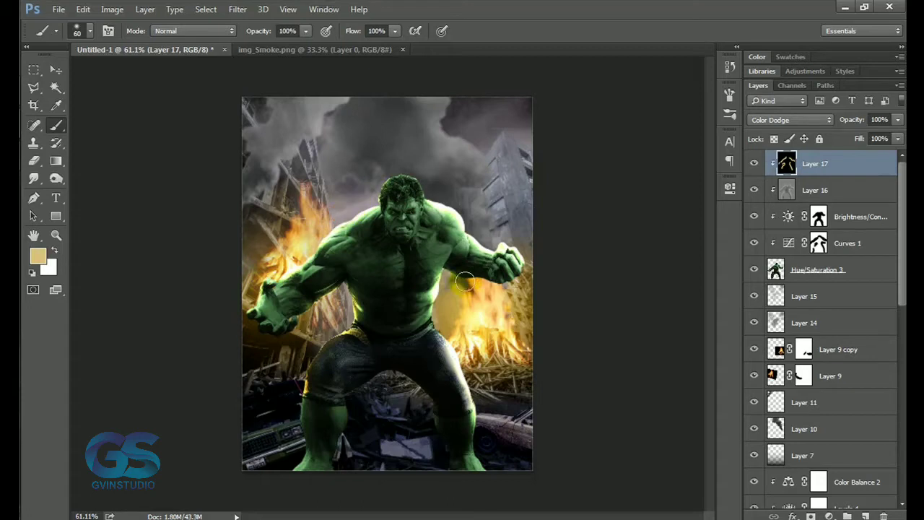
pyautogui.moveTo(468, 282); pyautogui.dragTo(523, 283)
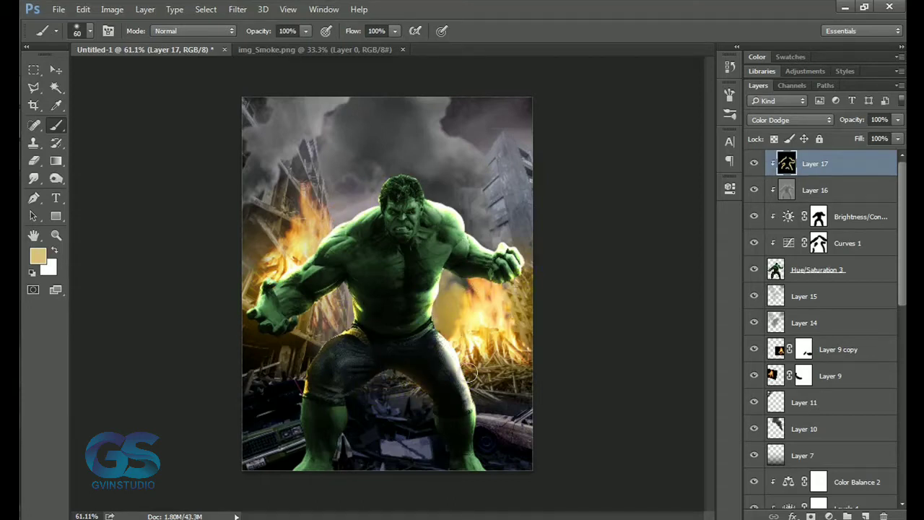
pyautogui.click(57, 71)
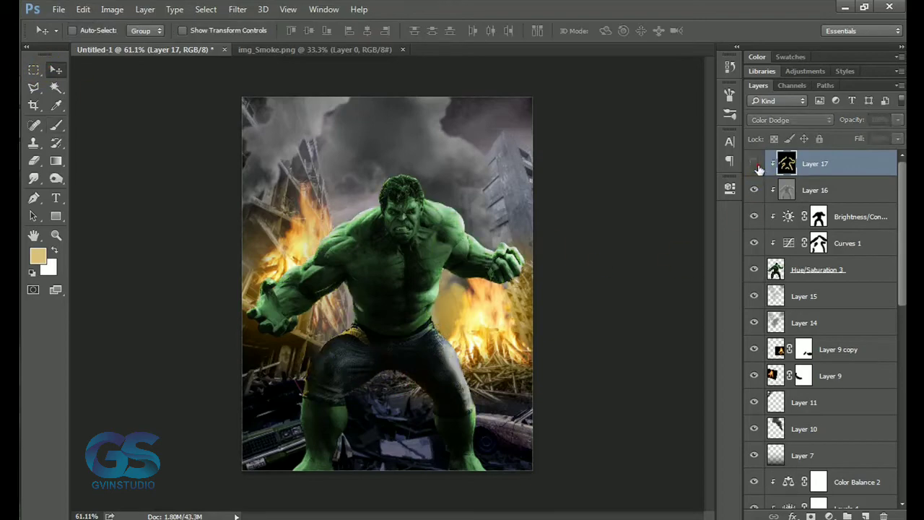
pyautogui.scroll(-2, 419, 238)
pyautogui.scroll(-2, 412, 202)
pyautogui.scroll(6, 406, 160)
# Pen-trace the Hulk's hair edge and convert the path into a selection.
pyautogui.scroll(6, 406, 161)
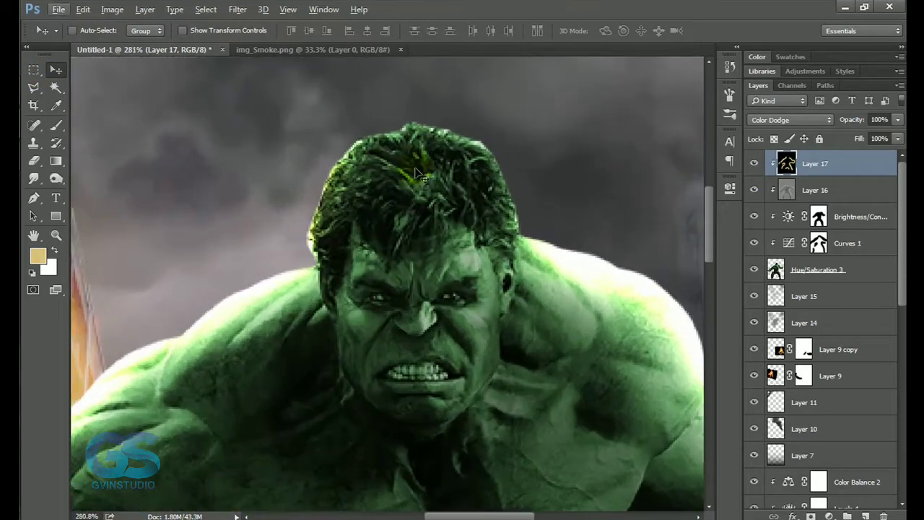
pyautogui.click(797, 270)
pyautogui.click(36, 200)
pyautogui.click(297, 260)
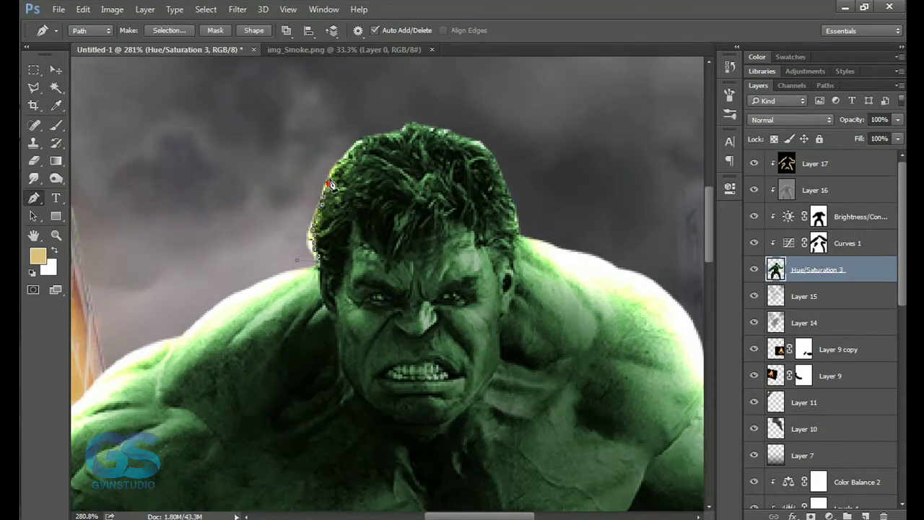
pyautogui.click(300, 267)
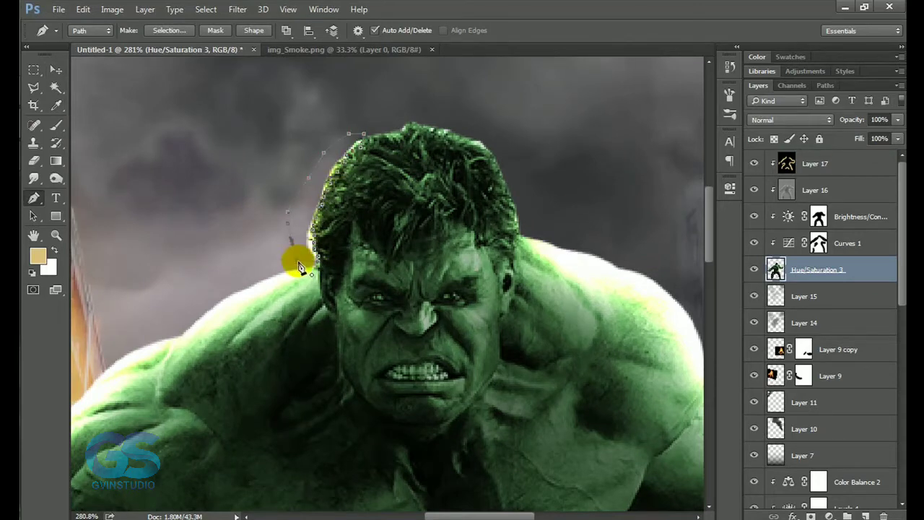
pyautogui.click(299, 260)
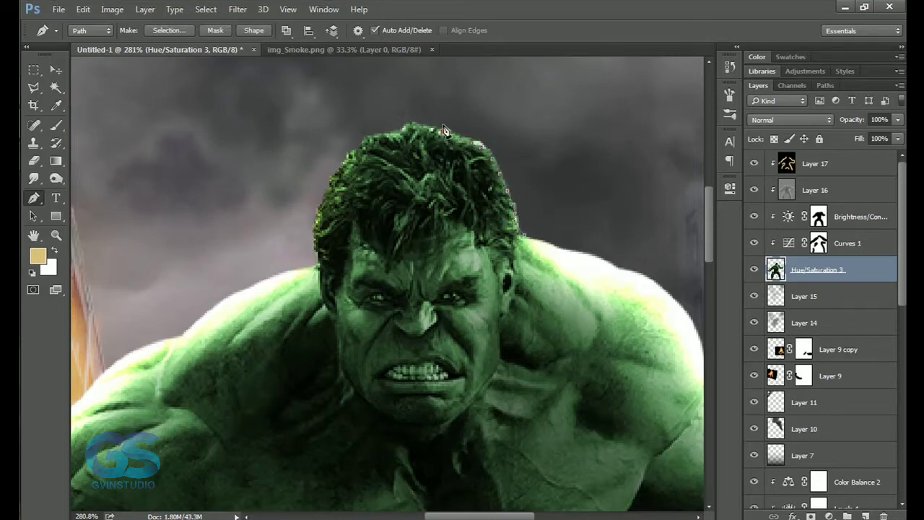
pyautogui.hotkey('ctrl', 'Return')
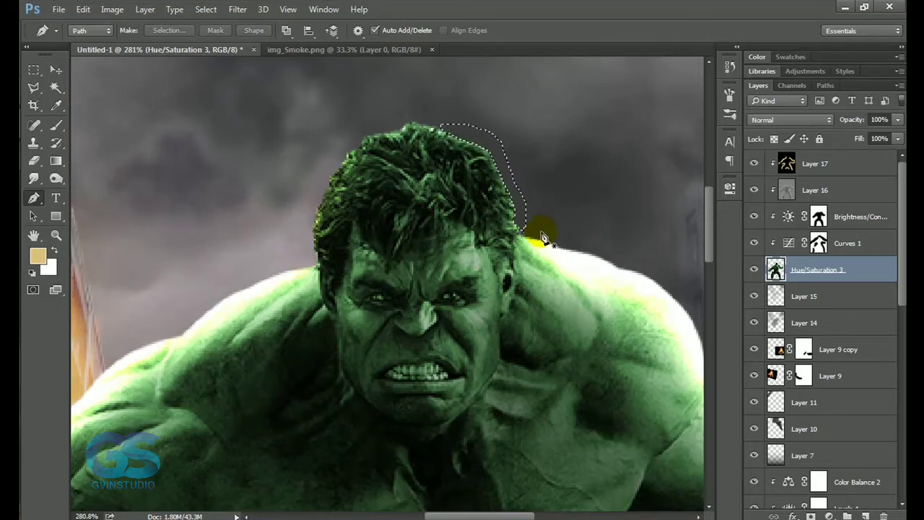
# Soften the cutout edges along the fist, torso and legs with the Blur tool.
pyautogui.scroll(-1, 528, 249)
pyautogui.click(34, 179)
pyautogui.click(88, 180)
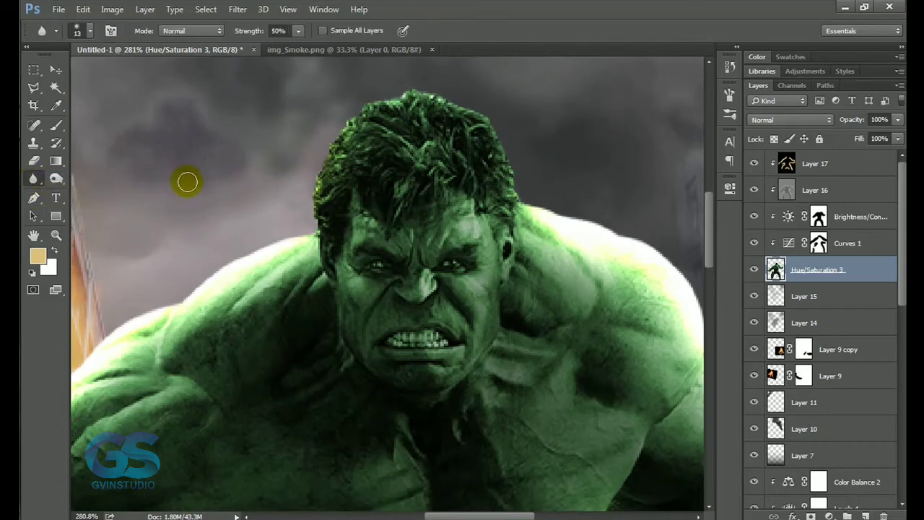
pyautogui.moveTo(646, 274); pyautogui.dragTo(477, 177)
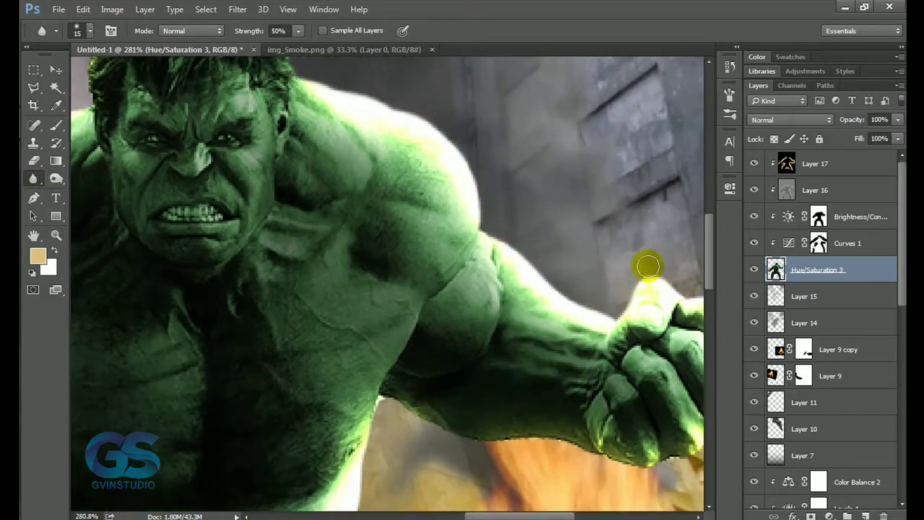
pyautogui.moveTo(645, 264); pyautogui.dragTo(432, 206)
pyautogui.moveTo(471, 397); pyautogui.dragTo(359, 391)
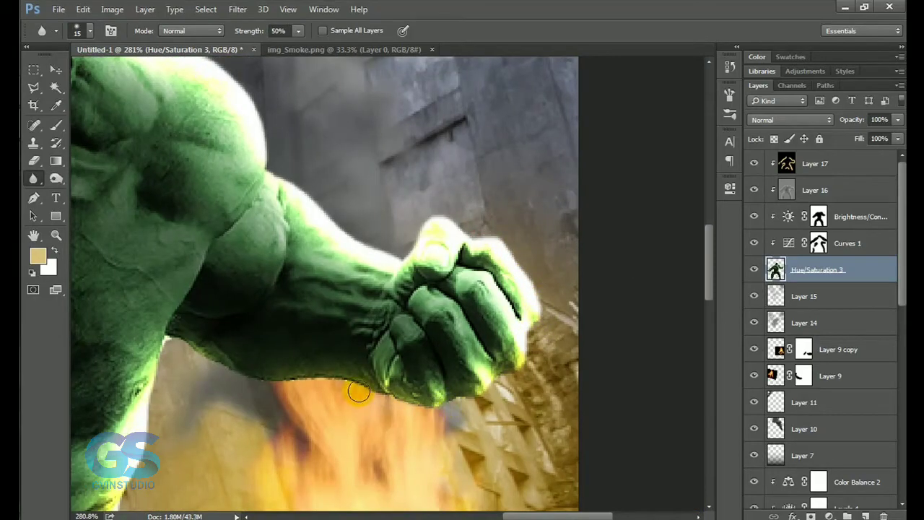
pyautogui.moveTo(289, 403); pyautogui.dragTo(462, 215)
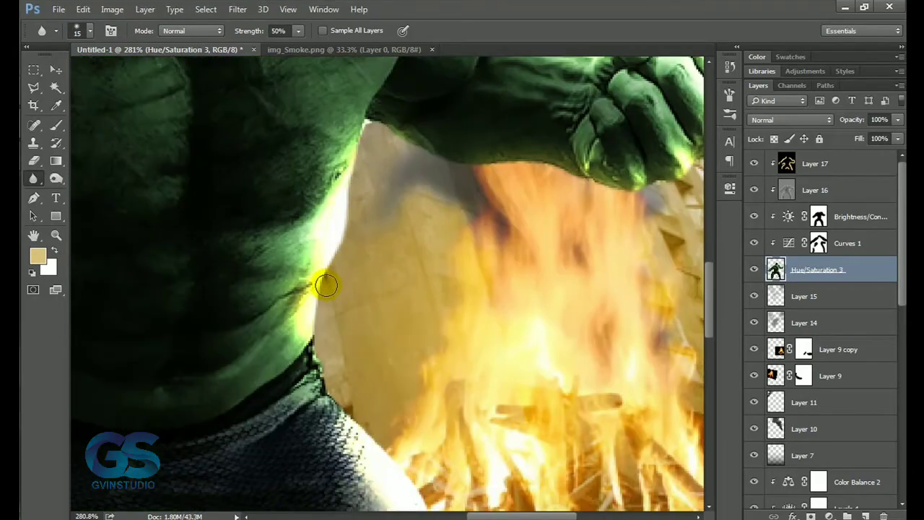
pyautogui.moveTo(434, 417); pyautogui.dragTo(434, 189)
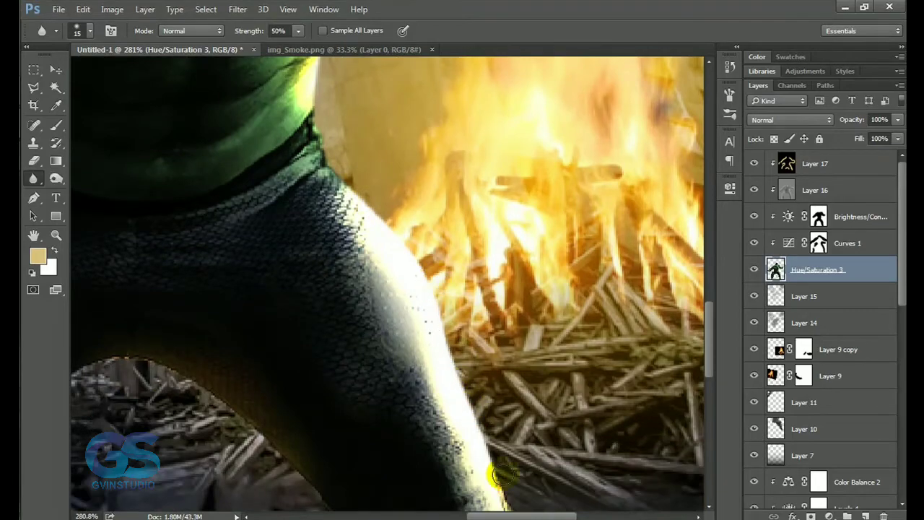
pyautogui.keyDown('alt'); pyautogui.scroll(-5, 244, 340); pyautogui.keyUp('alt')
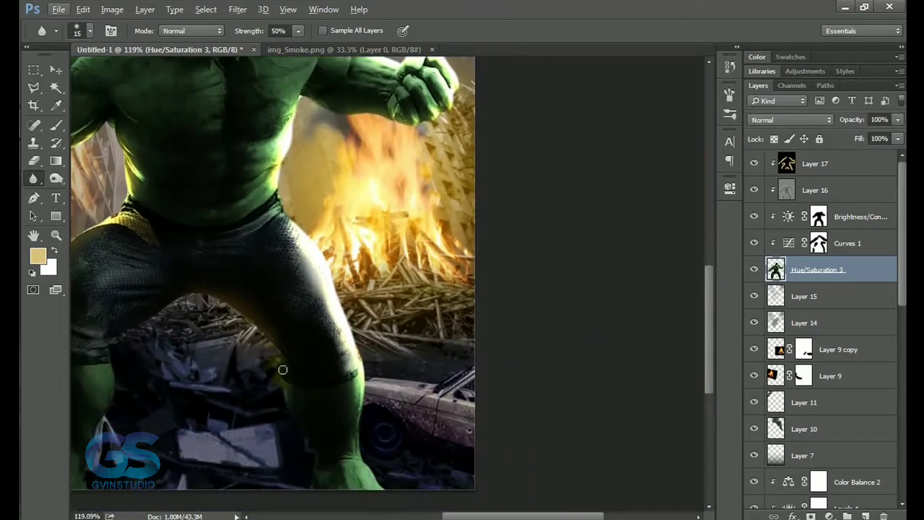
pyautogui.moveTo(359, 402); pyautogui.dragTo(588, 470)
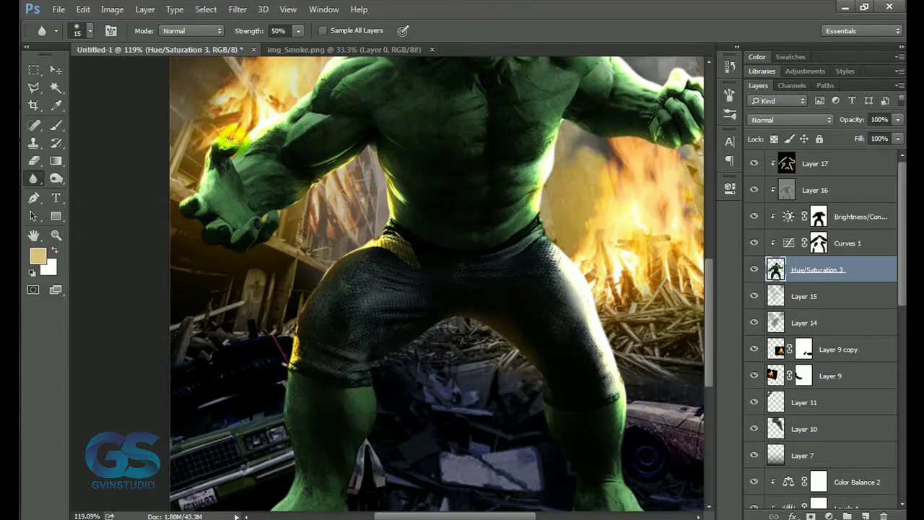
pyautogui.scroll(5, 351, 114)
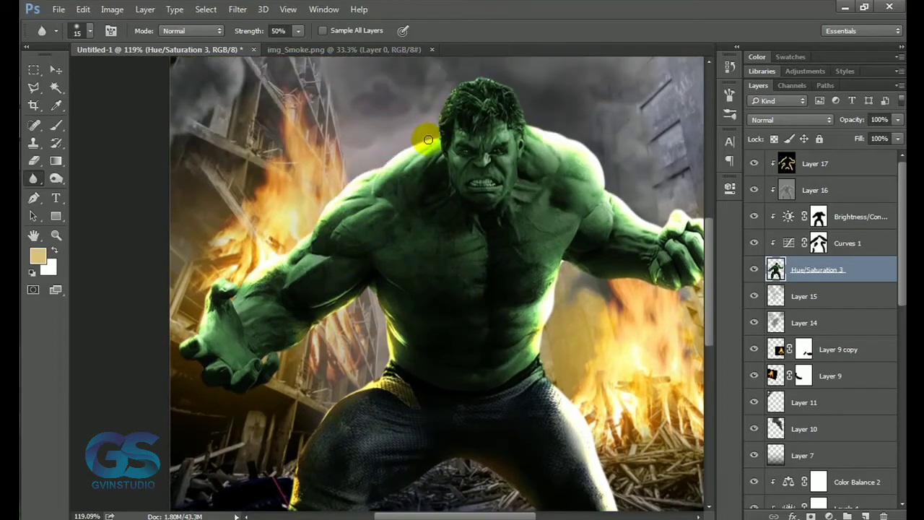
# Set Layer 17's Color Dodge glow to 74% opacity, then bring up File > Open.
pyautogui.press('v')
pyautogui.hotkey('ctrl', '0')
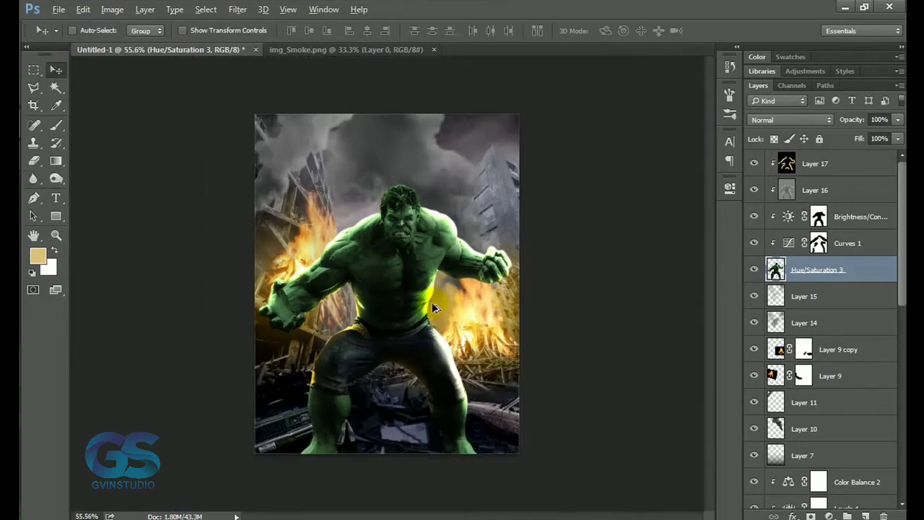
pyautogui.click(845, 165)
pyautogui.click(842, 124)
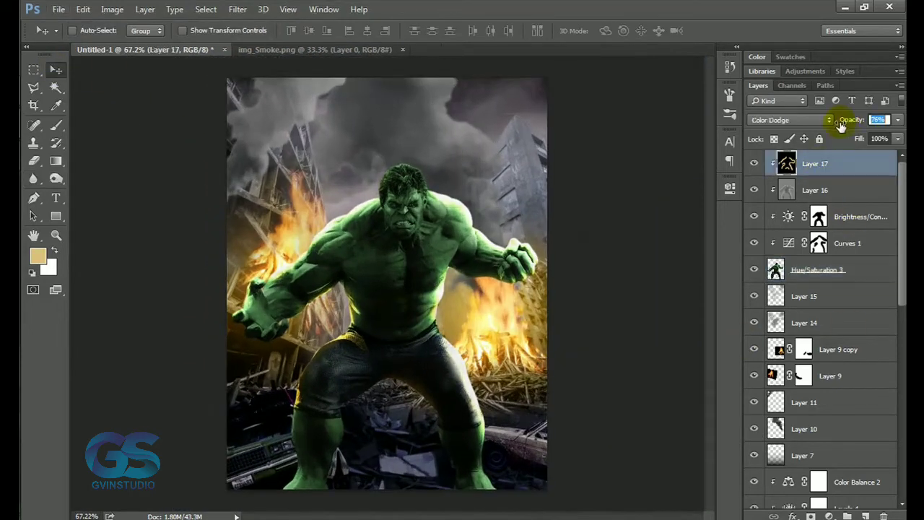
pyautogui.click(753, 164)
pyautogui.click(754, 163)
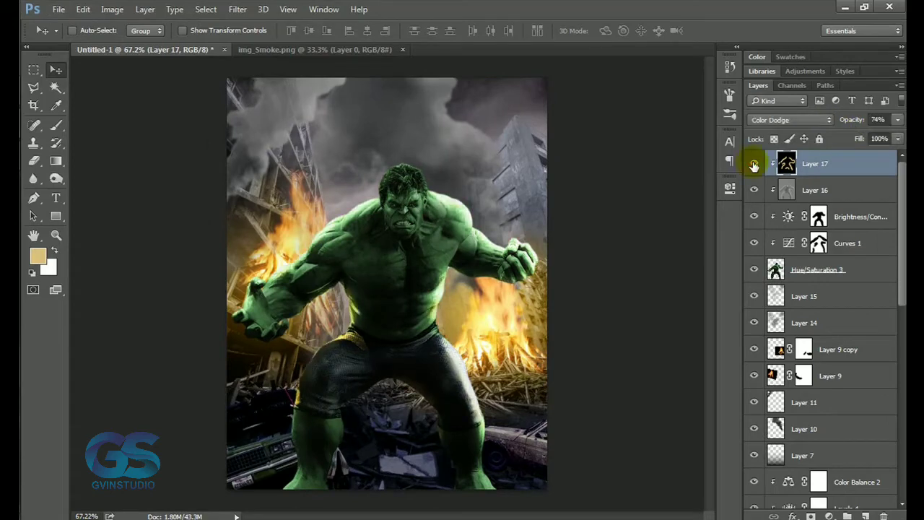
pyautogui.click(754, 163)
pyautogui.click(754, 163)
pyautogui.scroll(-2, 612, 222)
pyautogui.scroll(2, 458, 275)
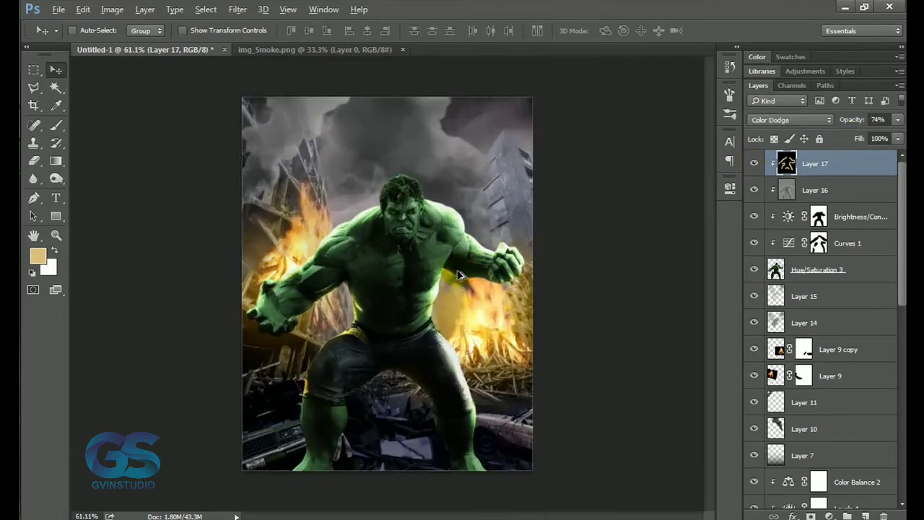
pyautogui.click(59, 10)
pyautogui.click(76, 36)
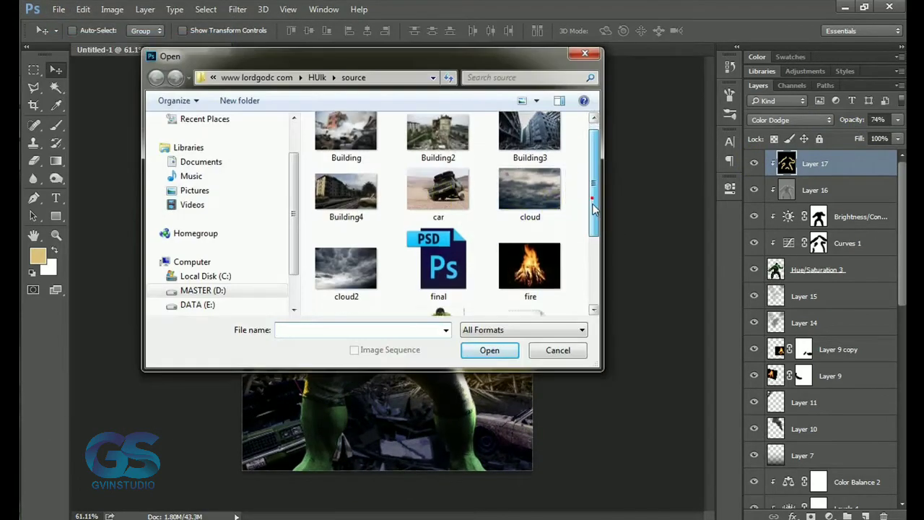
# Bring Helicopter.png into the poster, scaled and rotated into the Hulk's hand.
pyautogui.click(347, 231)
pyautogui.click(490, 350)
pyautogui.moveTo(485, 340); pyautogui.dragTo(415, 206)
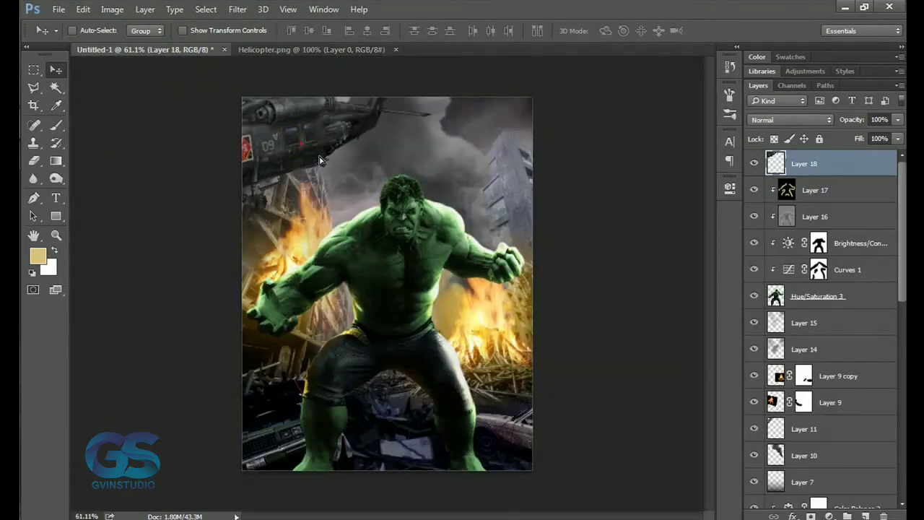
pyautogui.hotkey('ctrl', 't')
pyautogui.moveTo(549, 274)
pyautogui.mouseDown()
pyautogui.moveTo(326, 118)
pyautogui.moveTo(326, 321)
pyautogui.moveTo(361, 314)
pyautogui.moveTo(350, 336)
pyautogui.mouseUp()
pyautogui.press('Return')
# Darken the helicopter with a clipped Levels adjustment, black input 33.
pyautogui.scroll(2, 351, 337)
pyautogui.scroll(3, 334, 333)
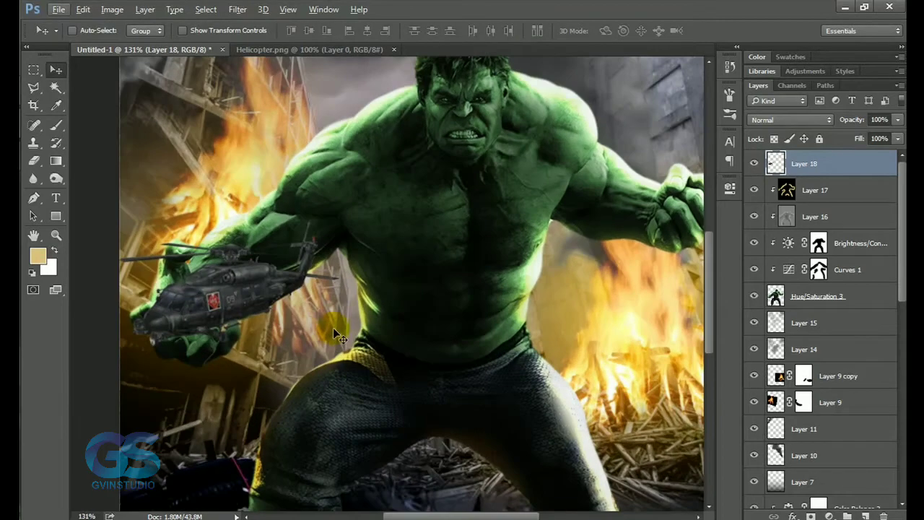
pyautogui.click(830, 516)
pyautogui.click(812, 285)
pyautogui.click(610, 408)
pyautogui.moveTo(548, 316); pyautogui.dragTo(566, 319)
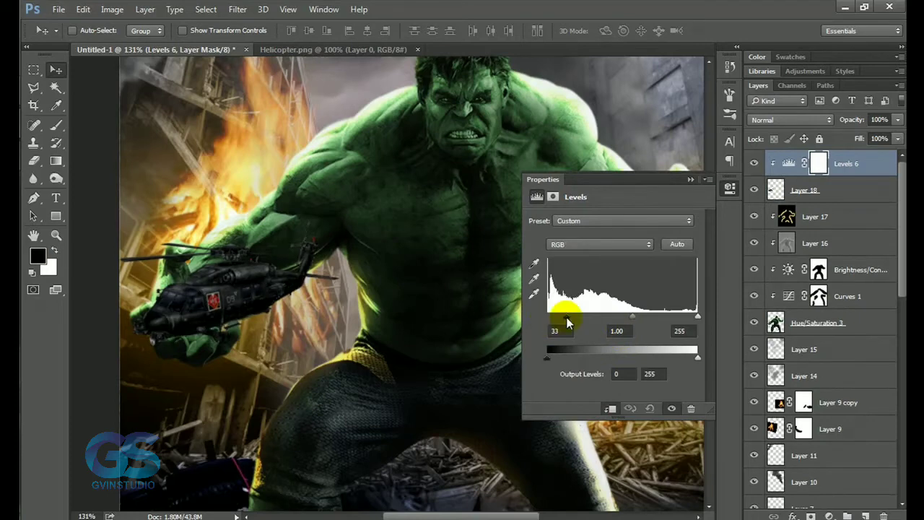
pyautogui.click(691, 179)
# Tint the helicopter with a clipped Color Balance at +19 green, and add a new layer.
pyautogui.click(831, 516)
pyautogui.click(819, 366)
pyautogui.click(610, 408)
pyautogui.moveTo(596, 275); pyautogui.dragTo(609, 276)
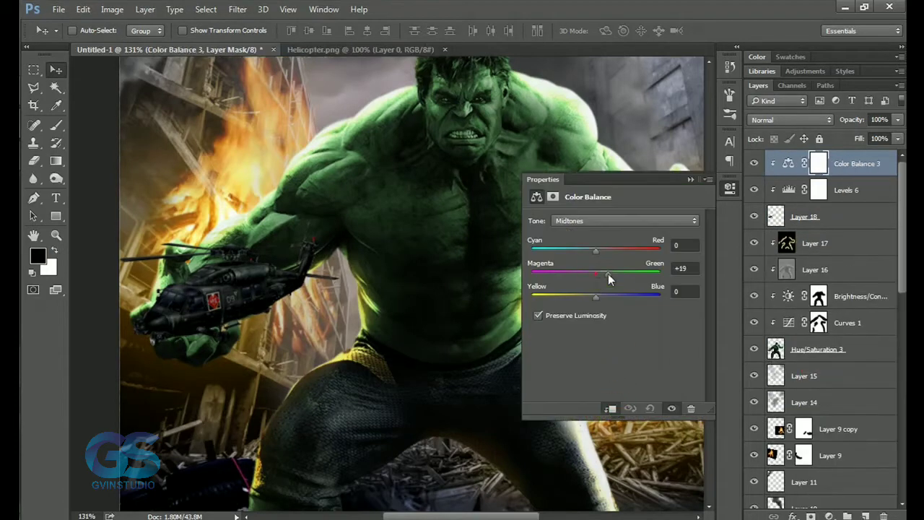
pyautogui.click(690, 179)
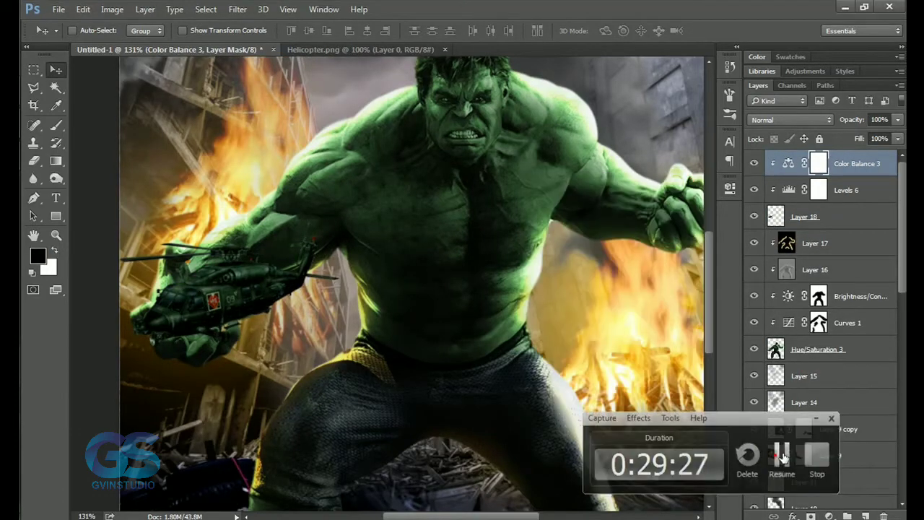
pyautogui.click(783, 456)
# Paint a dark shadow under the helicopter and lower that layer's opacity.
pyautogui.press('b')
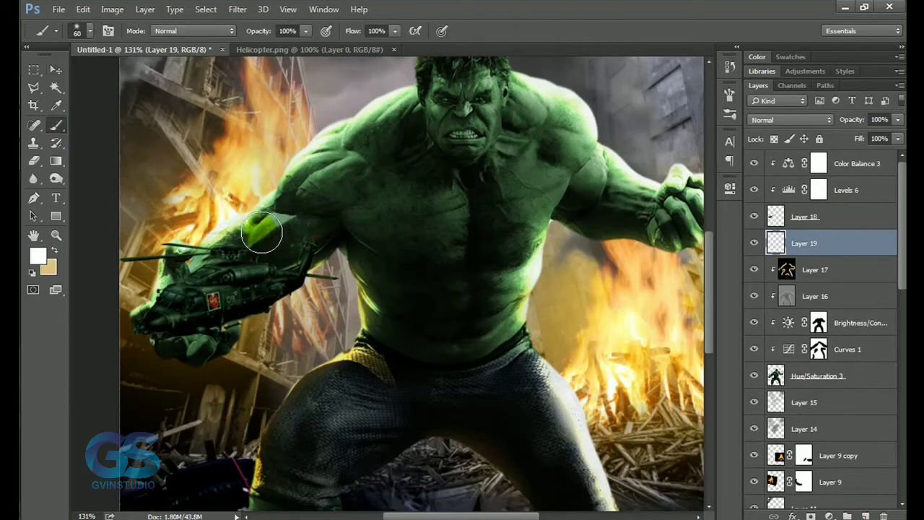
pyautogui.press('d')
pyautogui.moveTo(175, 338); pyautogui.dragTo(177, 328)
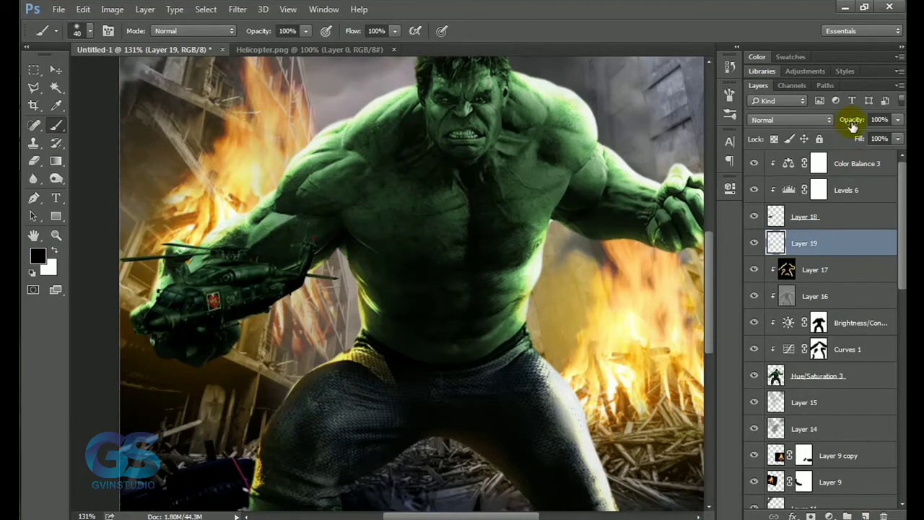
pyautogui.moveTo(853, 125); pyautogui.dragTo(837, 124)
pyautogui.click(56, 69)
# Add a second helicopter copy, shrunk, flipped horizontally and placed near the top left.
pyautogui.scroll(-4, 360, 195)
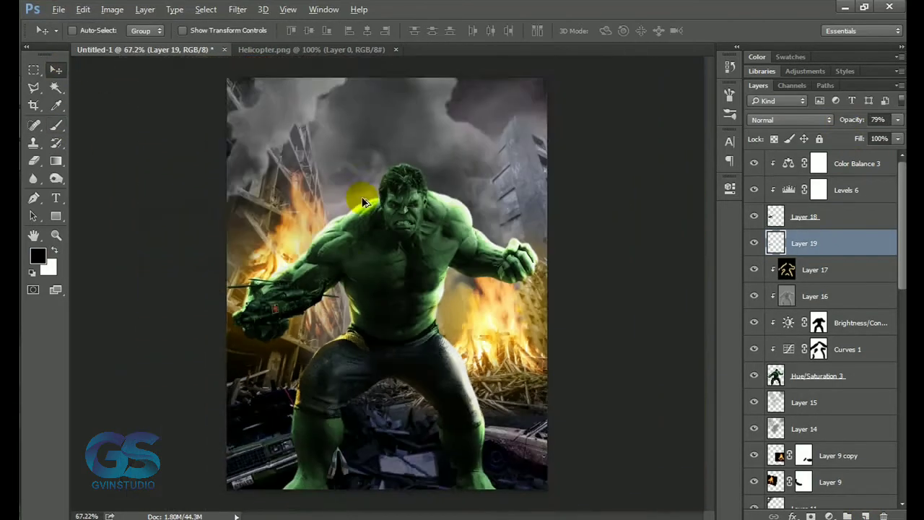
pyautogui.scroll(1, 383, 284)
pyautogui.click(310, 49)
pyautogui.moveTo(216, 116); pyautogui.dragTo(372, 154)
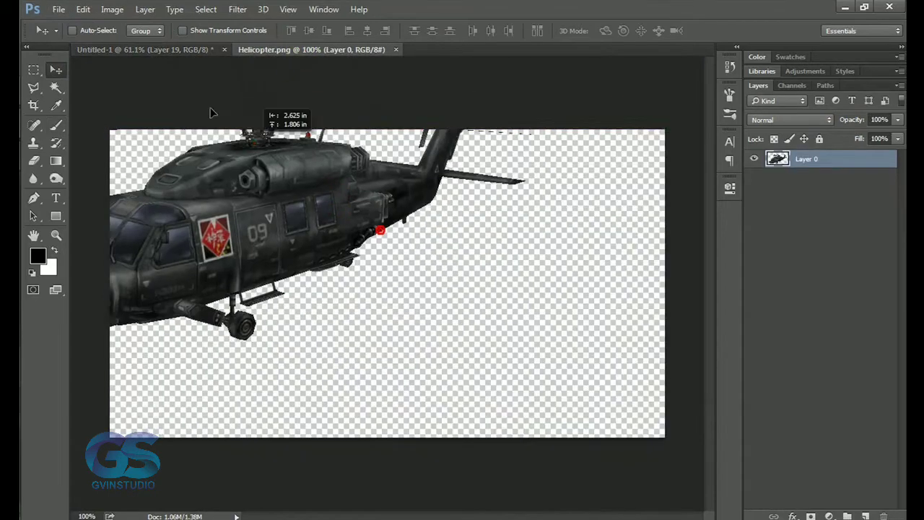
pyautogui.hotkey('ctrl', 't')
pyautogui.moveTo(536, 268); pyautogui.dragTo(291, 128)
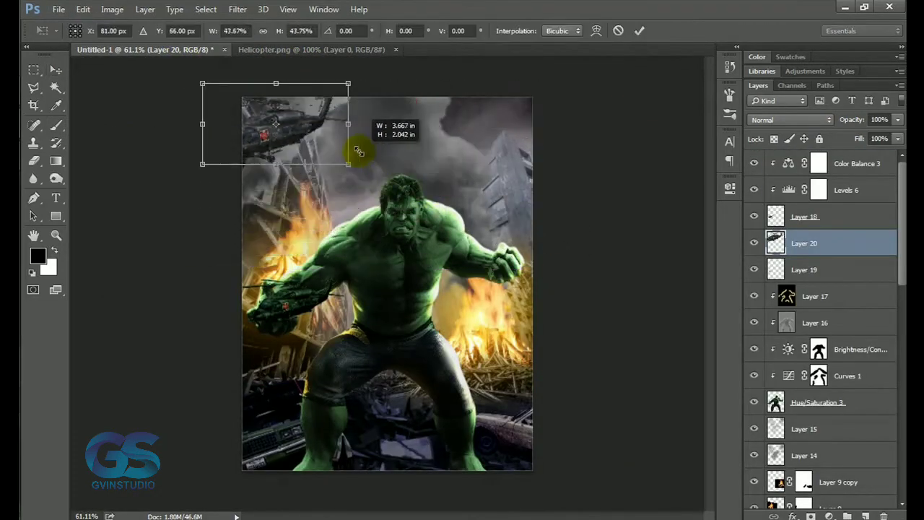
pyautogui.moveTo(245, 105); pyautogui.dragTo(341, 160)
pyautogui.rightClick(367, 175)
pyautogui.click(409, 374)
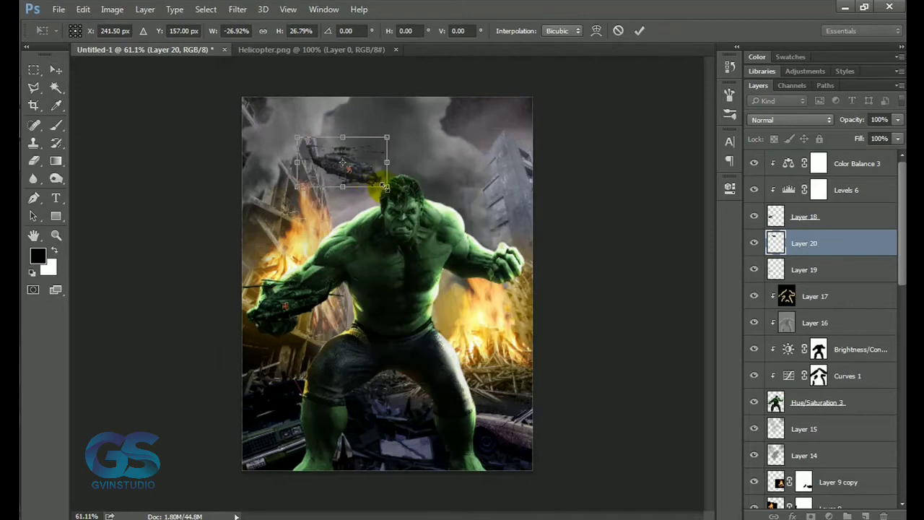
pyautogui.moveTo(386, 186)
pyautogui.mouseDown()
pyautogui.moveTo(349, 163)
pyautogui.moveTo(351, 154)
pyautogui.mouseUp()
pyautogui.press('Return')
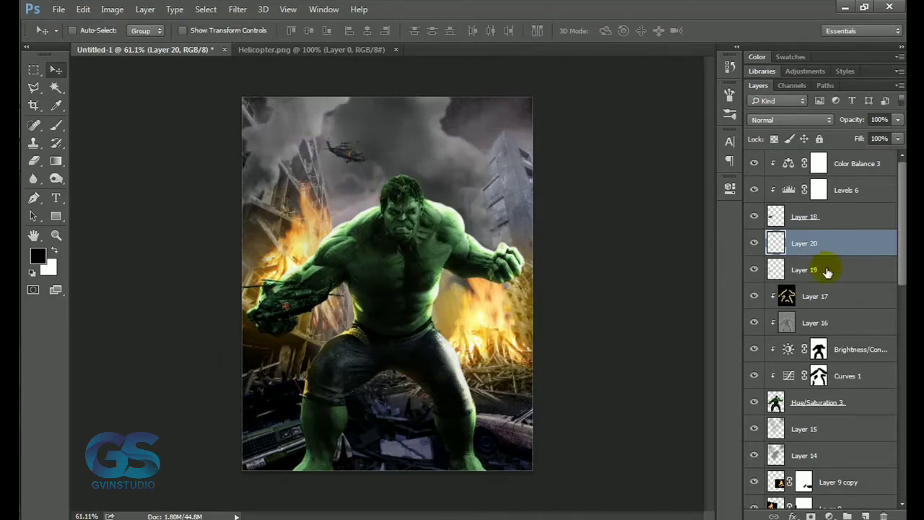
# Move Layer 20 below Layer 14 and shrink the sky helicopter further.
pyautogui.moveTo(828, 271); pyautogui.dragTo(825, 468)
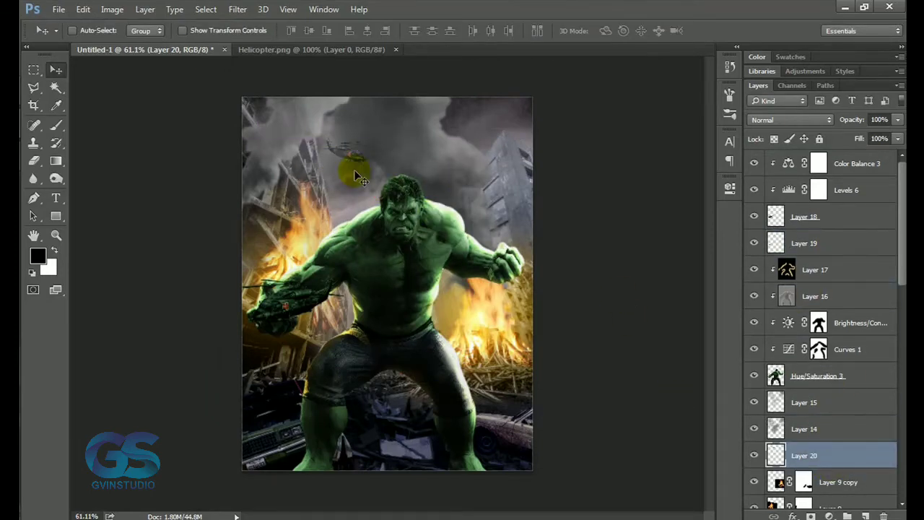
pyautogui.scroll(3, 356, 177)
pyautogui.hotkey('ctrl', 't')
pyautogui.moveTo(368, 195); pyautogui.dragTo(349, 184)
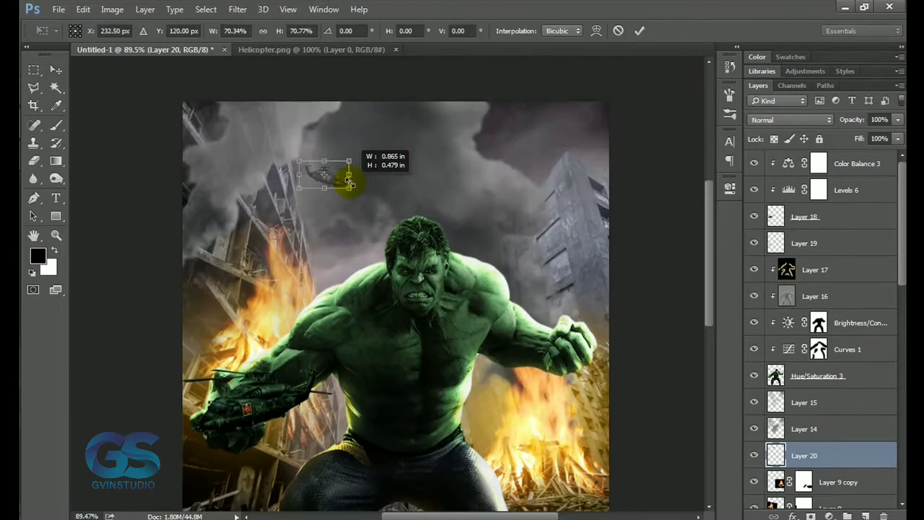
pyautogui.press('Return')
pyautogui.scroll(-2, 375, 209)
pyautogui.scroll(-3, 376, 218)
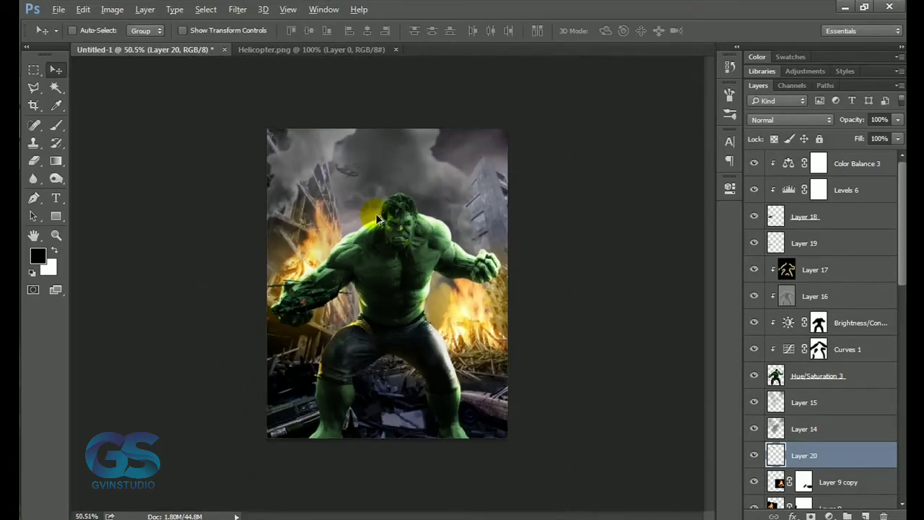
pyautogui.scroll(1, 352, 179)
pyautogui.scroll(1, 352, 179)
pyautogui.scroll(2, 371, 146)
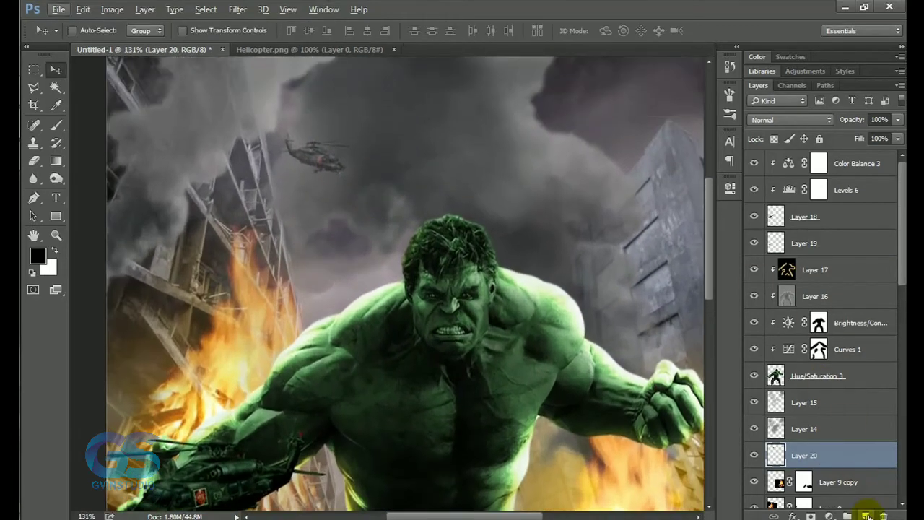
# On a new layer, fill a white beam shape from the helicopter toward Hulk's head.
pyautogui.hotkey('ctrl', 'shift', 'alt', 'n')
pyautogui.click(33, 88)
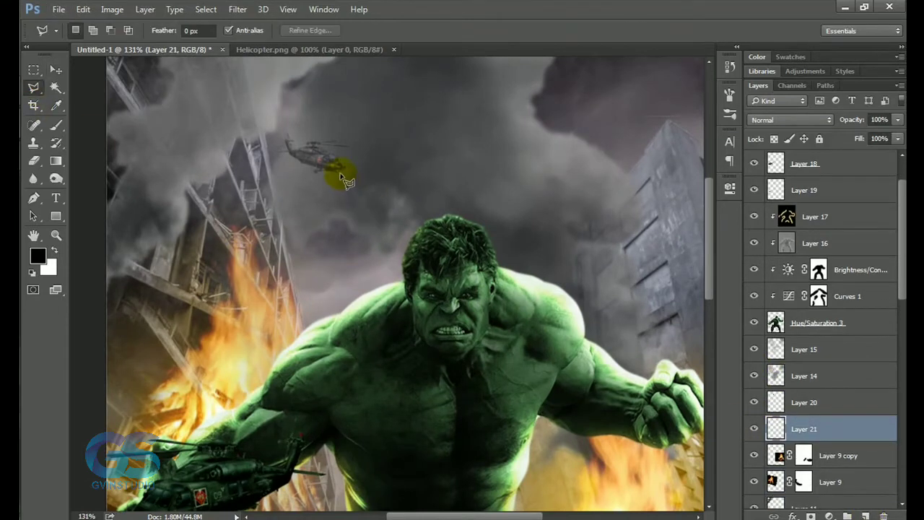
pyautogui.click(341, 172)
pyautogui.click(403, 289)
pyautogui.click(444, 273)
pyautogui.click(346, 179)
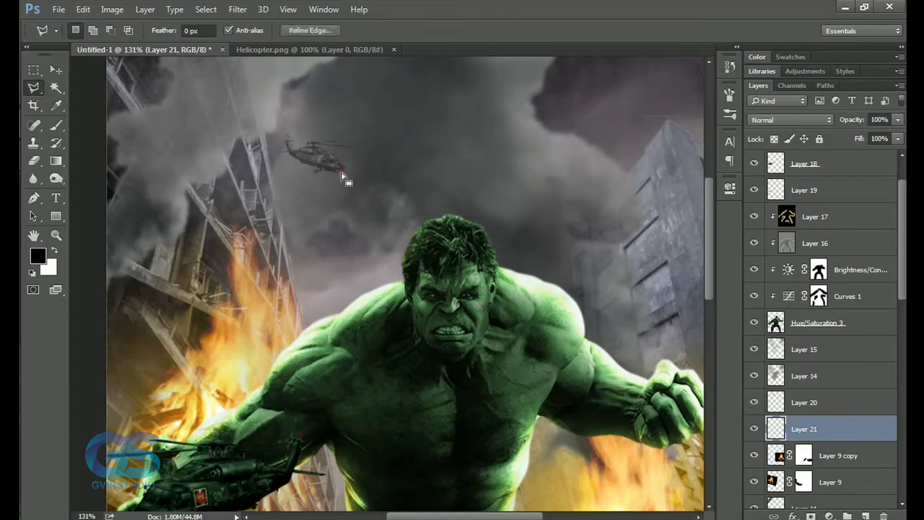
pyautogui.click(340, 172)
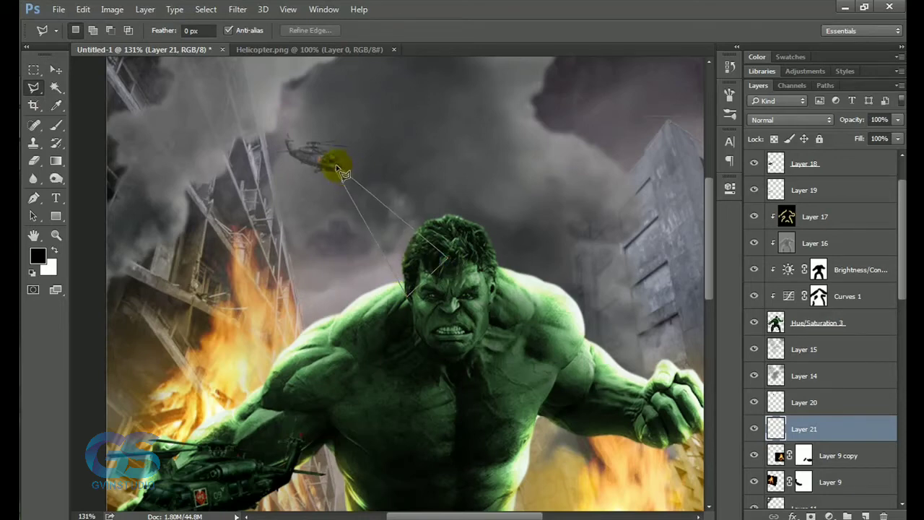
pyautogui.click(337, 173)
pyautogui.hotkey('ctrl', 'BackSpace')
pyautogui.hotkey('ctrl', 'd')
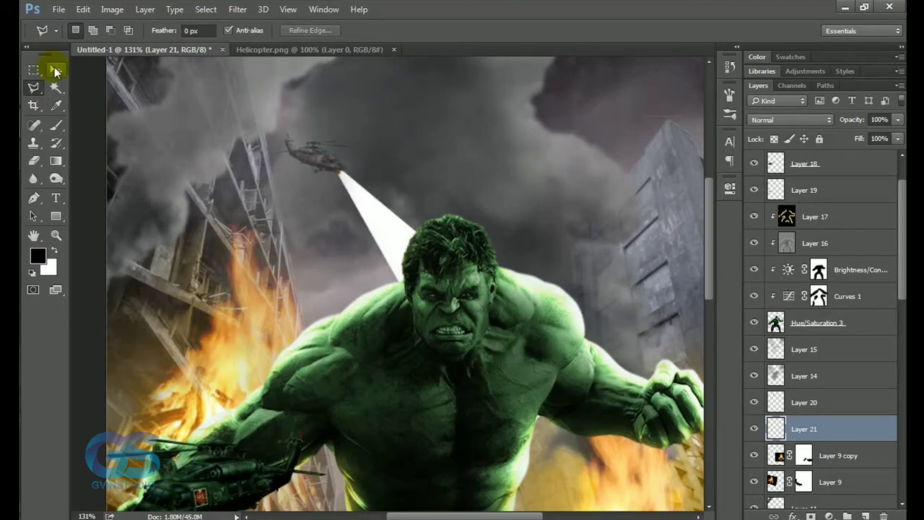
# Mask the beam's tip near Hulk's head, lower its opacity and blend it with Soft Light.
pyautogui.click(56, 70)
pyautogui.moveTo(843, 120); pyautogui.dragTo(794, 122)
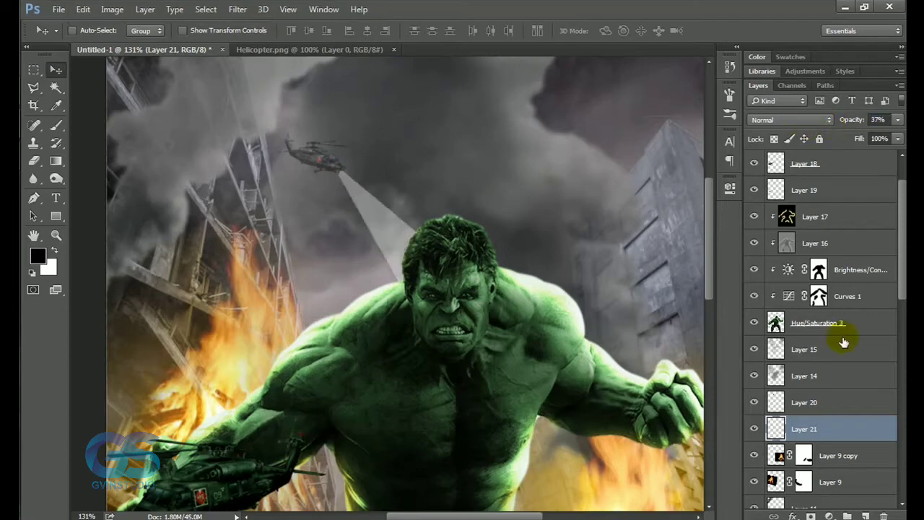
pyautogui.click(811, 517)
pyautogui.click(56, 126)
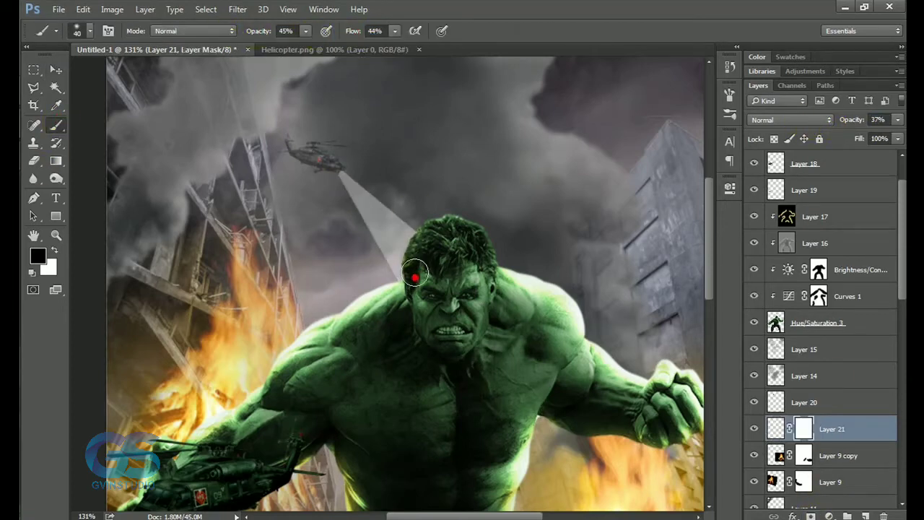
pyautogui.moveTo(415, 277)
pyautogui.mouseDown()
pyautogui.moveTo(406, 223)
pyautogui.moveTo(387, 269)
pyautogui.mouseUp()
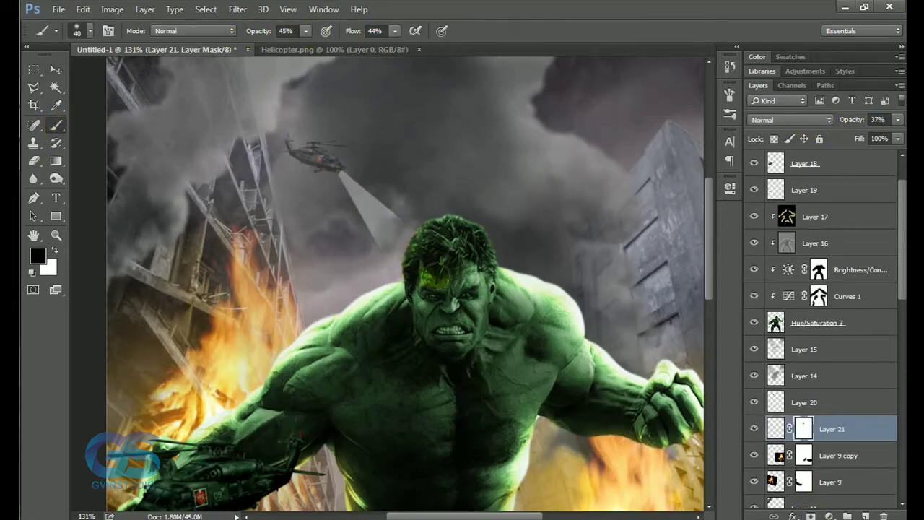
pyautogui.click(792, 120)
pyautogui.click(763, 262)
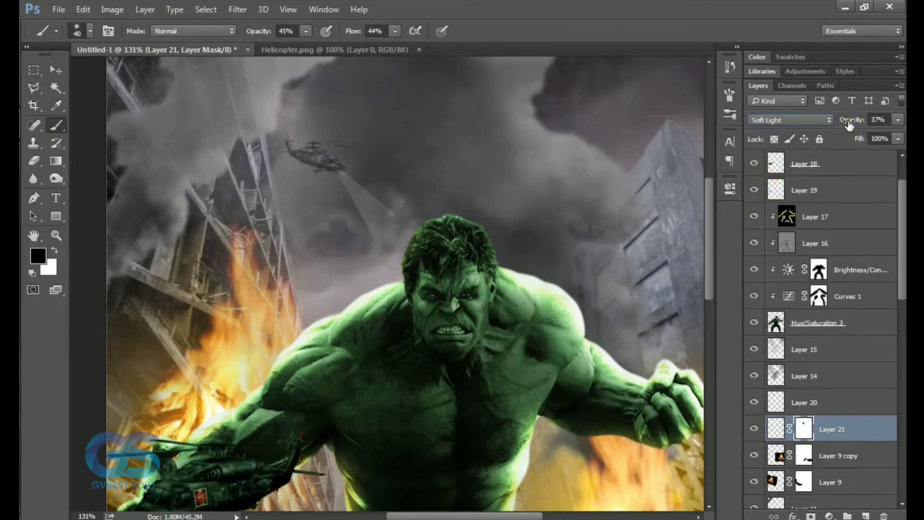
pyautogui.click(875, 120)
pyautogui.press('x')
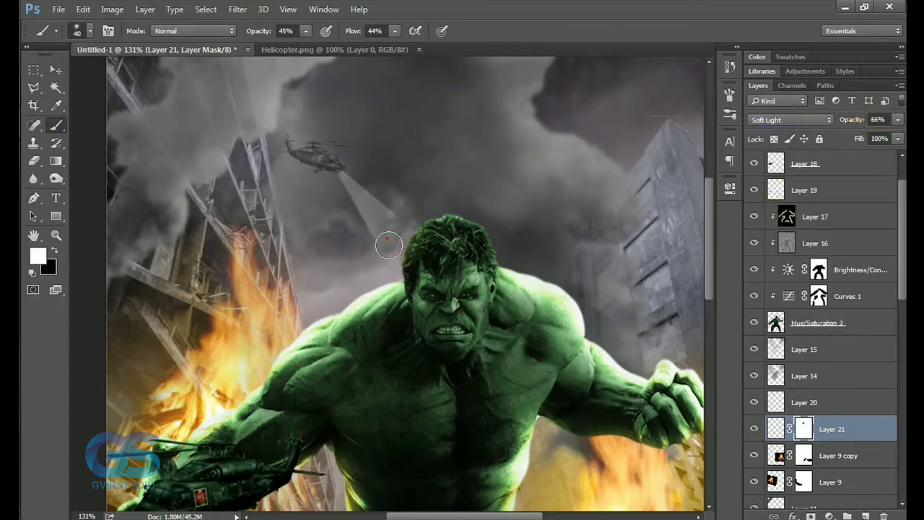
pyautogui.click(388, 250)
pyautogui.click(843, 129)
pyautogui.click(776, 429)
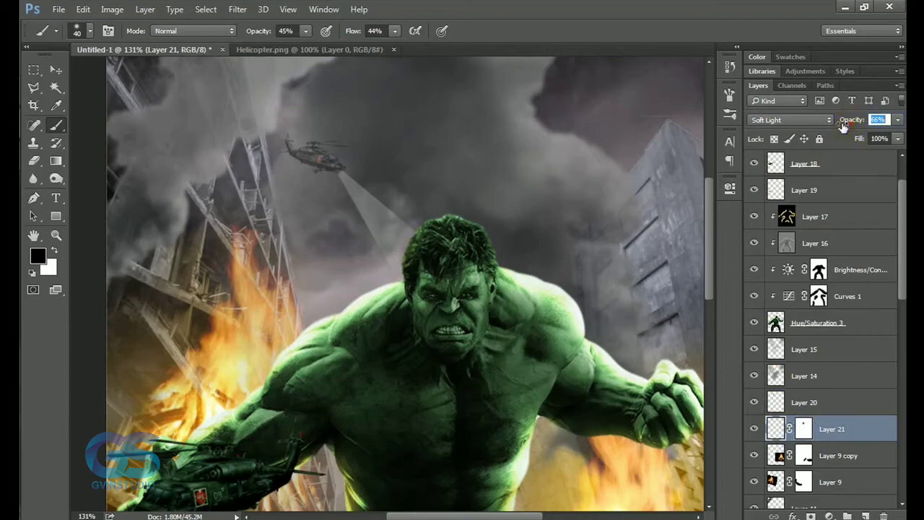
# Soften the beam with a small Gaussian Blur, raise its opacity, and add an empty layer.
pyautogui.click(55, 69)
pyautogui.scroll(-3, 439, 202)
pyautogui.scroll(-2, 361, 148)
pyautogui.scroll(5, 351, 120)
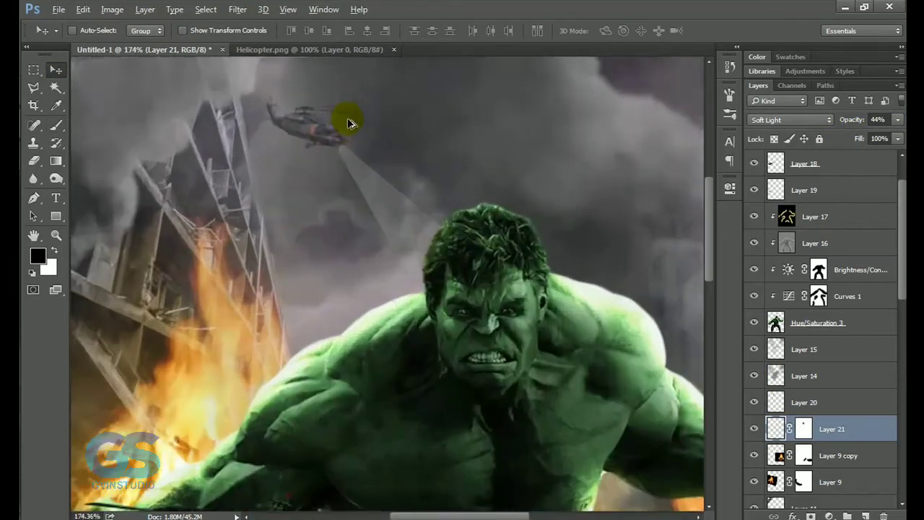
pyautogui.click(238, 9)
pyautogui.click(423, 196)
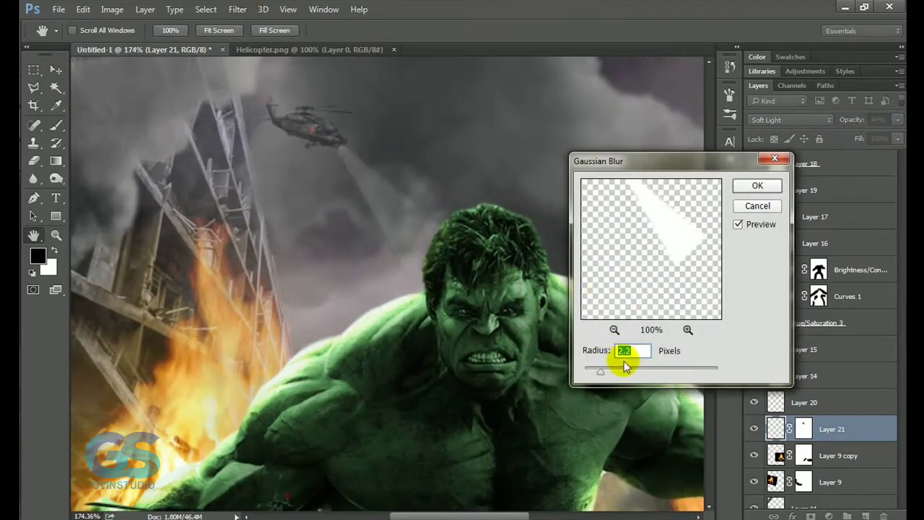
pyautogui.moveTo(605, 370); pyautogui.dragTo(594, 372)
pyautogui.click(757, 186)
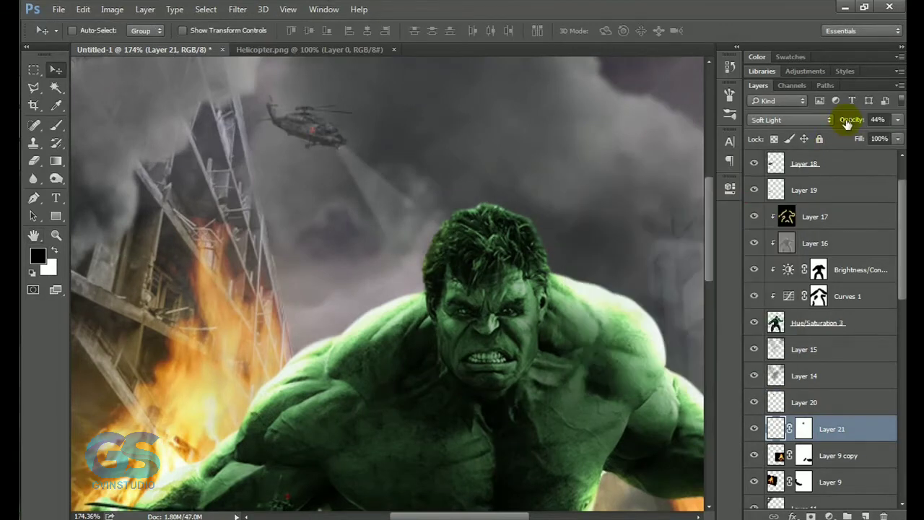
pyautogui.moveTo(846, 120); pyautogui.dragTo(856, 124)
pyautogui.click(865, 517)
# Paint a white light spot at the helicopter's nose on Layer 22, blended with Color Dodge.
pyautogui.click(56, 125)
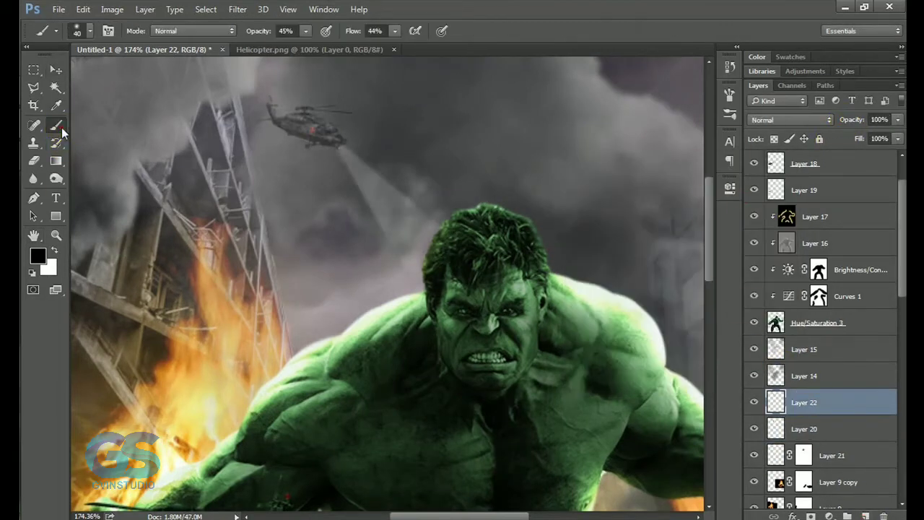
pyautogui.press('x')
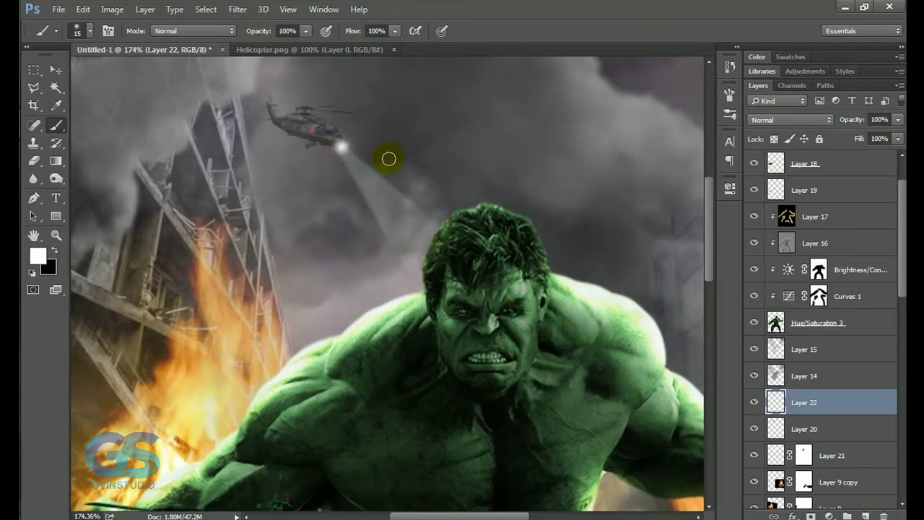
pyautogui.click(790, 120)
pyautogui.click(772, 234)
pyautogui.click(791, 120)
pyautogui.click(765, 223)
# Fade the Color Dodge glow on Layer 22 to 51% opacity.
pyautogui.moveTo(856, 126); pyautogui.dragTo(827, 122)
pyautogui.press('v')
pyautogui.scroll(-5, 322, 174)
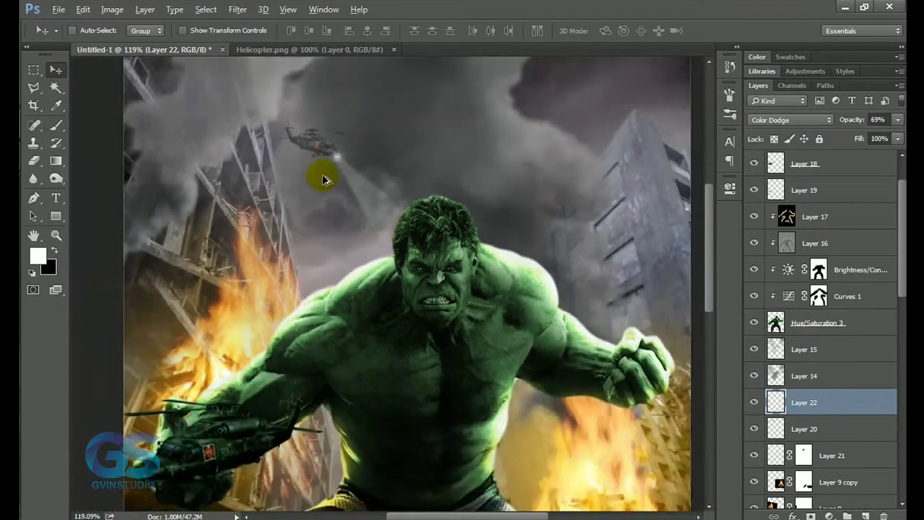
pyautogui.scroll(3, 345, 186)
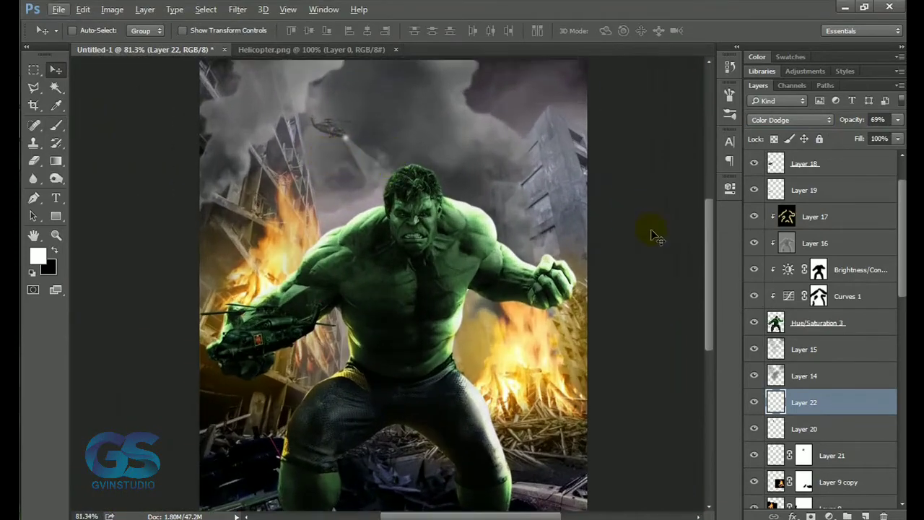
pyautogui.scroll(-2, 375, 188)
pyautogui.scroll(1, 394, 181)
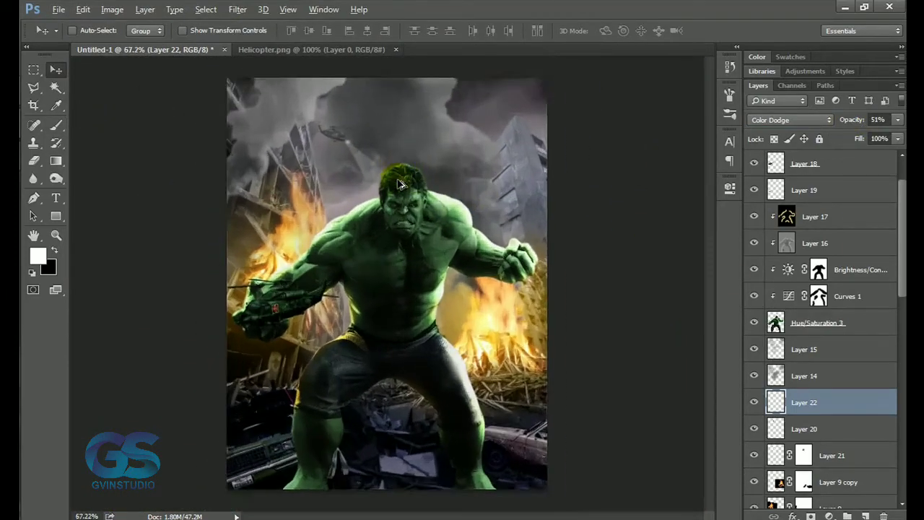
pyautogui.scroll(1, 397, 180)
pyautogui.scroll(1, 399, 180)
pyautogui.scroll(1, 399, 181)
# Group Layers 20, 21 and 22 (helicopter, beam, glow) into Group 1 and duplicate it.
pyautogui.click(783, 427)
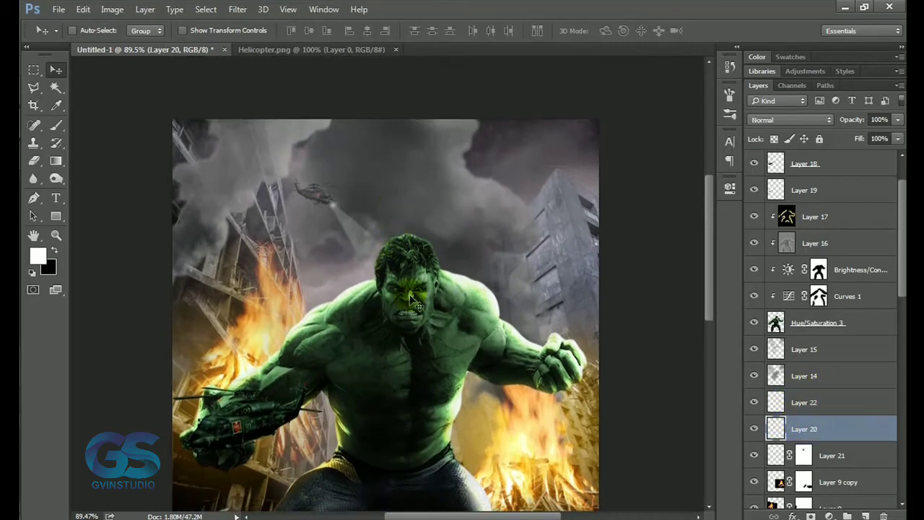
pyautogui.keyDown('ctrl'); pyautogui.click(831, 455); pyautogui.keyUp('ctrl')
pyautogui.keyDown('ctrl'); pyautogui.click(816, 404); pyautogui.keyUp('ctrl')
pyautogui.hotkey('ctrl', 'g')
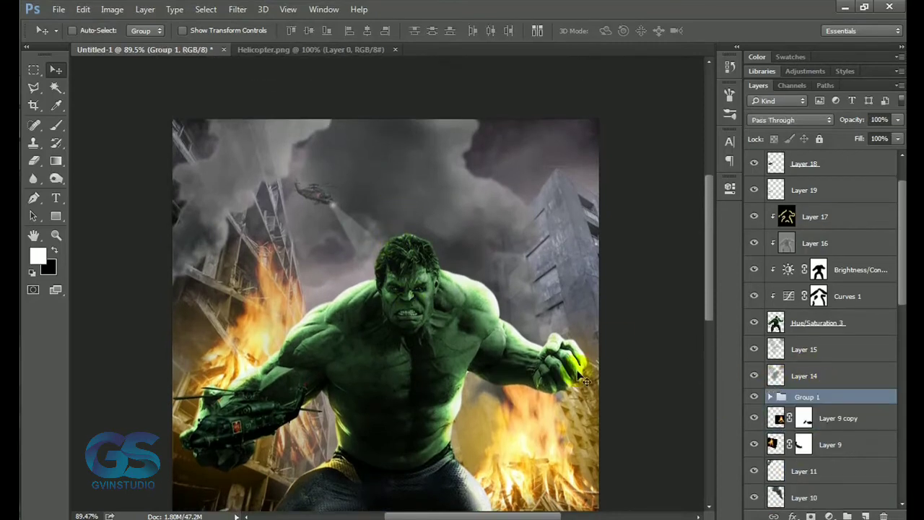
pyautogui.hotkey('ctrl', 'j')
# Move the Group 1 copy to the upper-right sky, flip it horizontally and resize it.
pyautogui.moveTo(356, 254); pyautogui.dragTo(532, 208)
pyautogui.hotkey('ctrl', 't')
pyautogui.rightClick(520, 210)
pyautogui.click(556, 414)
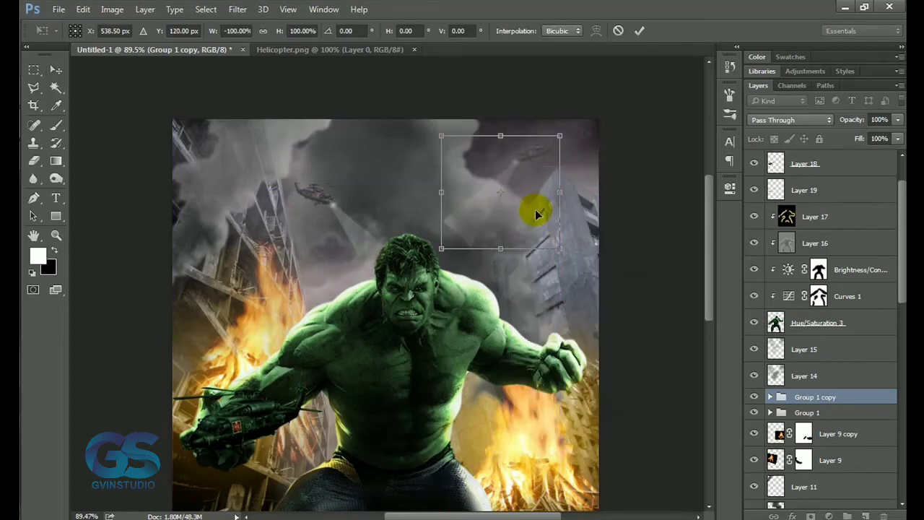
pyautogui.moveTo(442, 248); pyautogui.dragTo(449, 227)
pyautogui.press('Return')
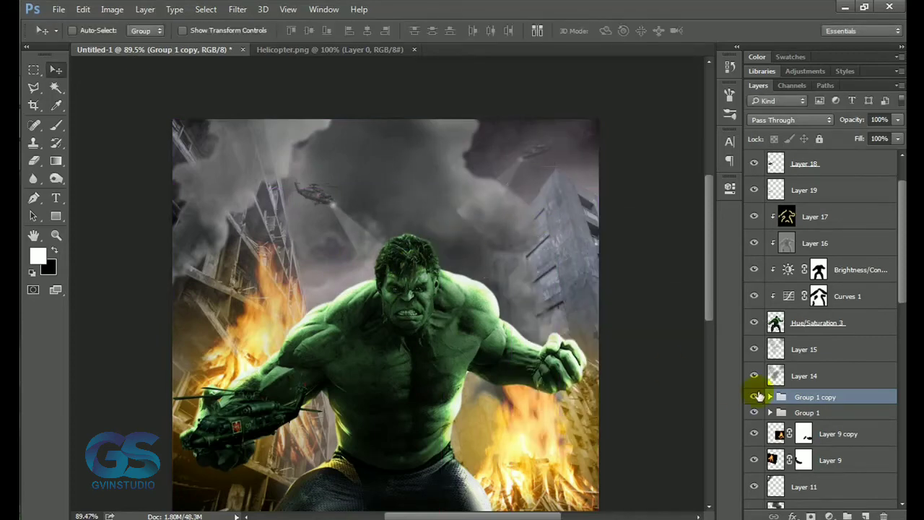
# Mask out part of the copied beam with a black 80 px brush at reduced opacity and flow.
pyautogui.click(769, 397)
pyautogui.click(814, 470)
pyautogui.press('b')
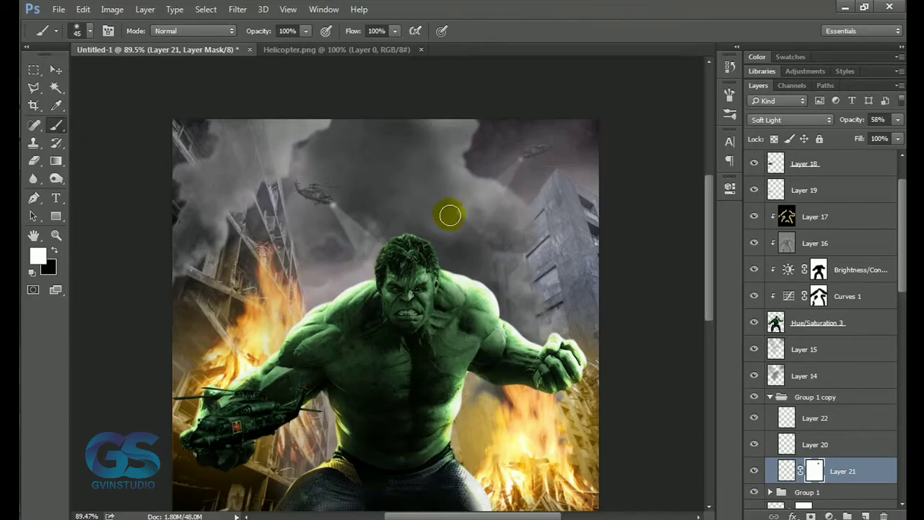
pyautogui.press(']')
pyautogui.press(']')
pyautogui.press(']')
pyautogui.moveTo(259, 31); pyautogui.dragTo(249, 31)
pyautogui.moveTo(353, 31); pyautogui.dragTo(327, 33)
pyautogui.click(450, 215)
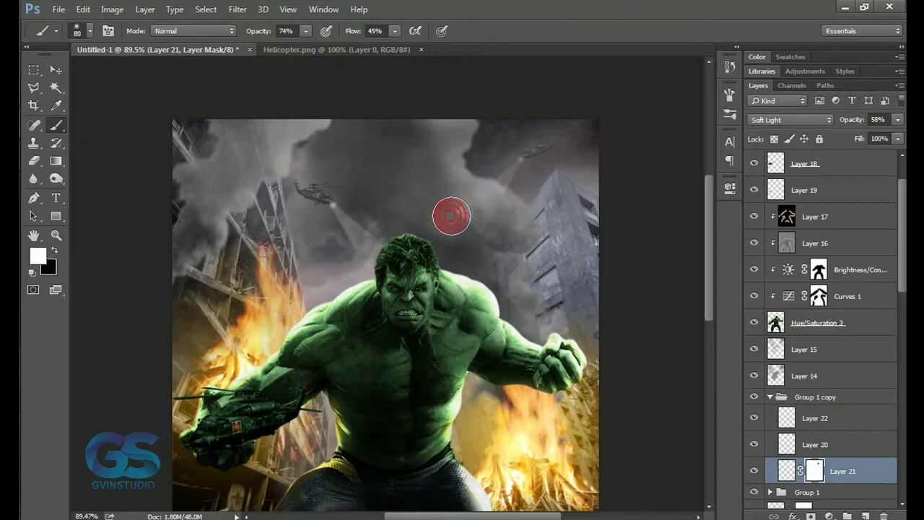
pyautogui.press('x')
pyautogui.moveTo(451, 218); pyautogui.dragTo(463, 221)
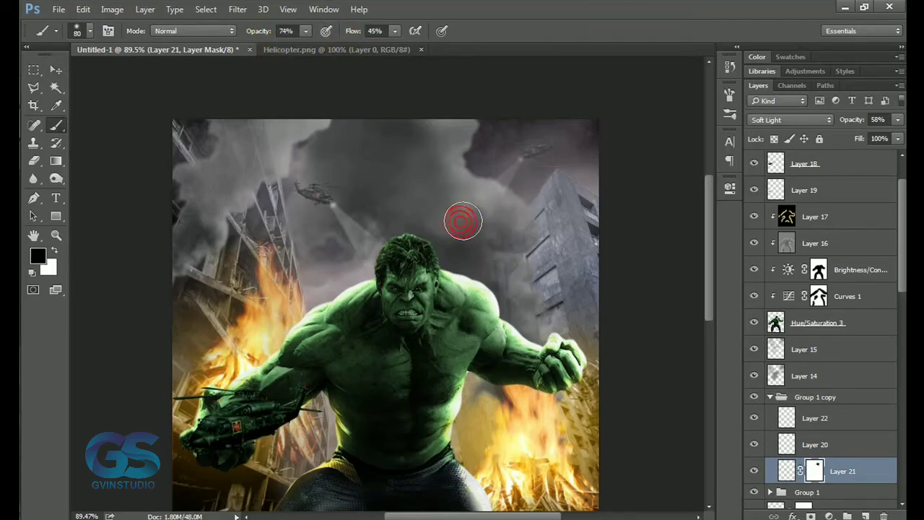
pyautogui.press('v')
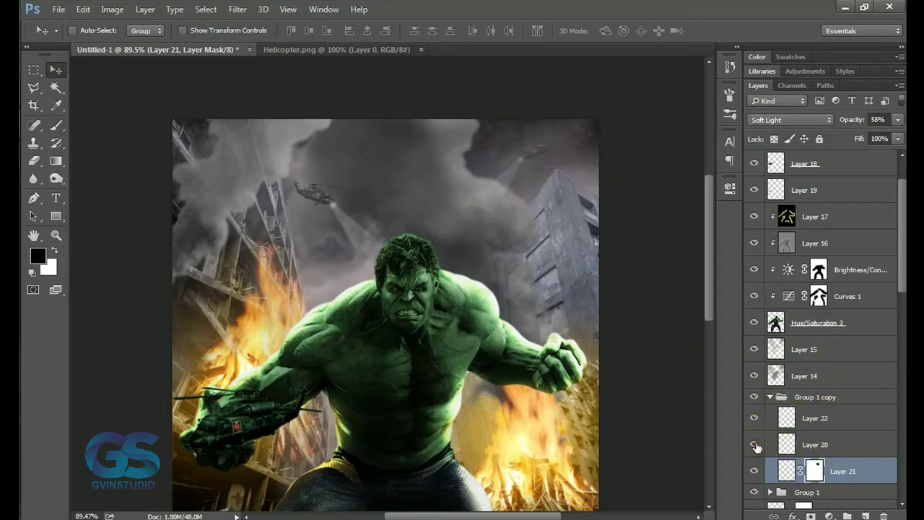
# Add a Levels adjustment with inputs 14 / 1.00 / 242 above Layer 20 in Group 1.
pyautogui.click(777, 444)
pyautogui.click(770, 396)
pyautogui.click(779, 424)
pyautogui.scroll(-1, 763, 442)
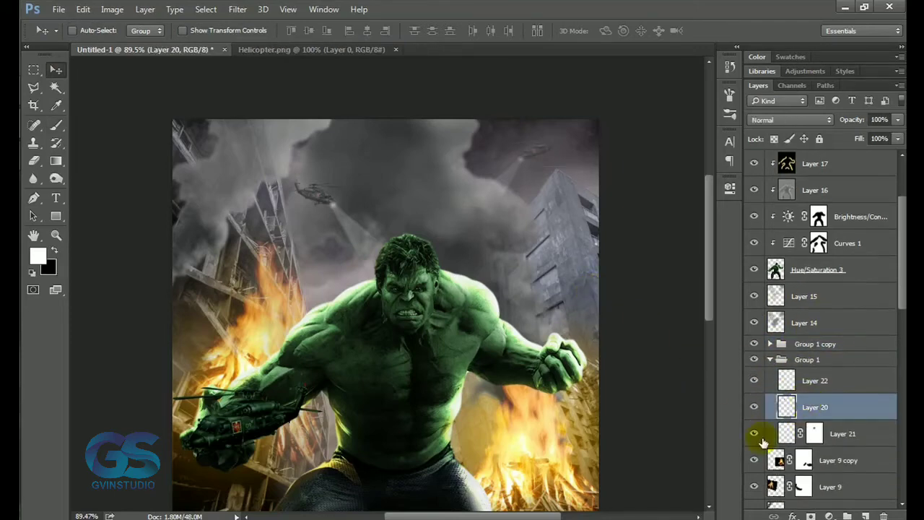
pyautogui.click(829, 516)
pyautogui.click(817, 283)
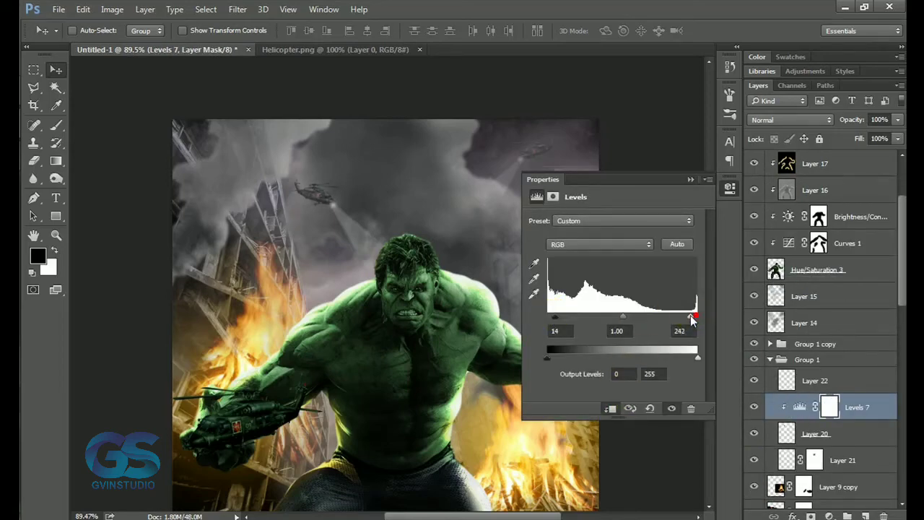
pyautogui.click(690, 179)
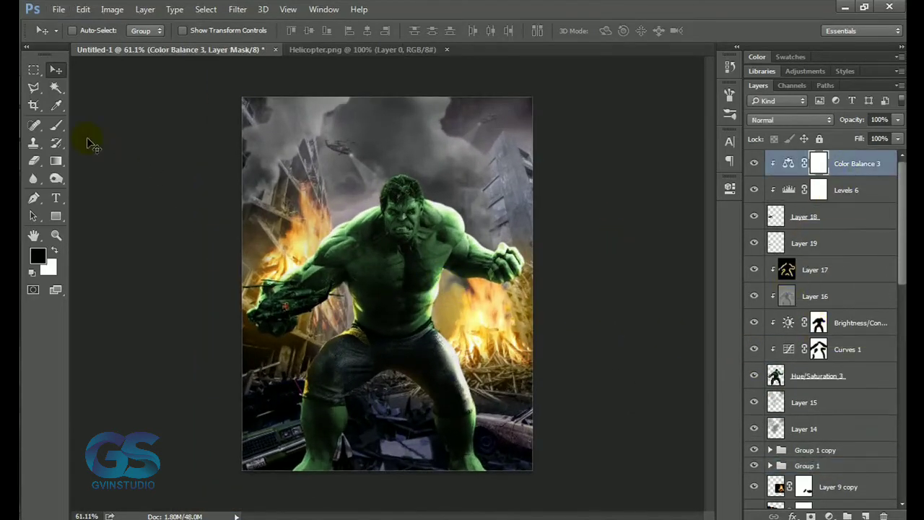
# Paint a black edge vignette on new Layer 23 with a 250 px brush, faded to 32% opacity.
pyautogui.press('b')
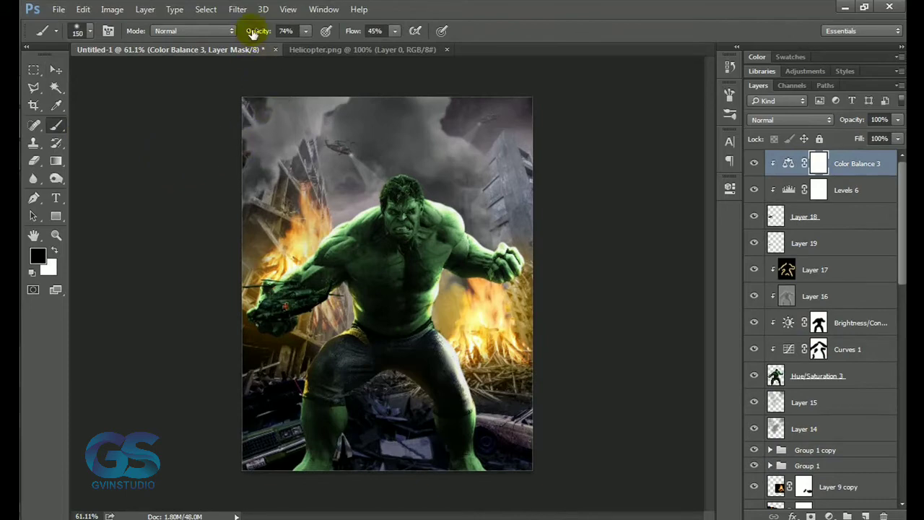
pyautogui.press('0')
pyautogui.hotkey('shift', '0')
pyautogui.press(']')
pyautogui.press(']')
pyautogui.press(']')
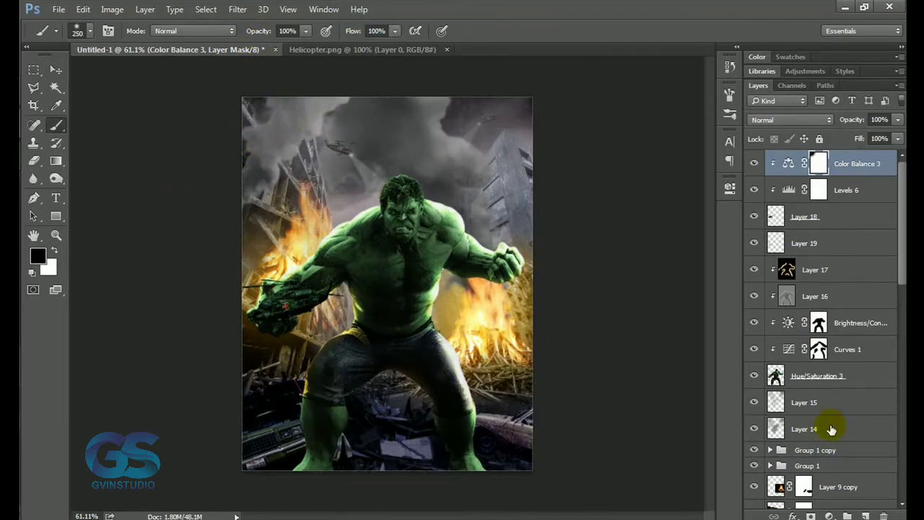
pyautogui.click(865, 517)
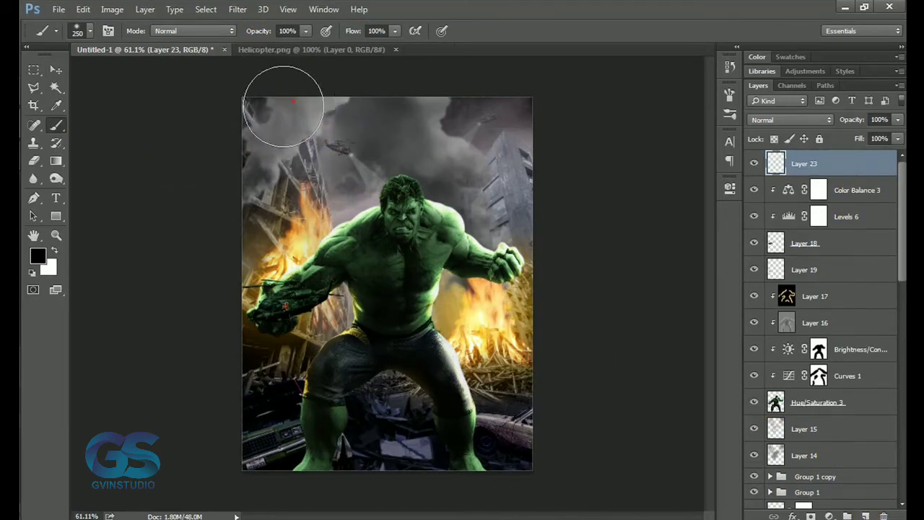
pyautogui.moveTo(283, 106)
pyautogui.mouseDown()
pyautogui.moveTo(231, 413)
pyautogui.moveTo(527, 407)
pyautogui.moveTo(431, 93)
pyautogui.moveTo(92, 114)
pyautogui.mouseUp()
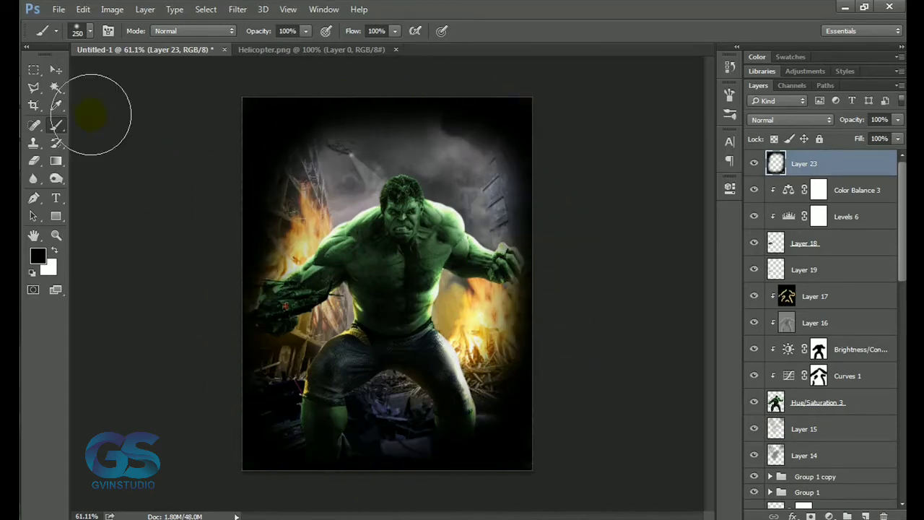
pyautogui.press('v')
pyautogui.moveTo(852, 120); pyautogui.dragTo(817, 120)
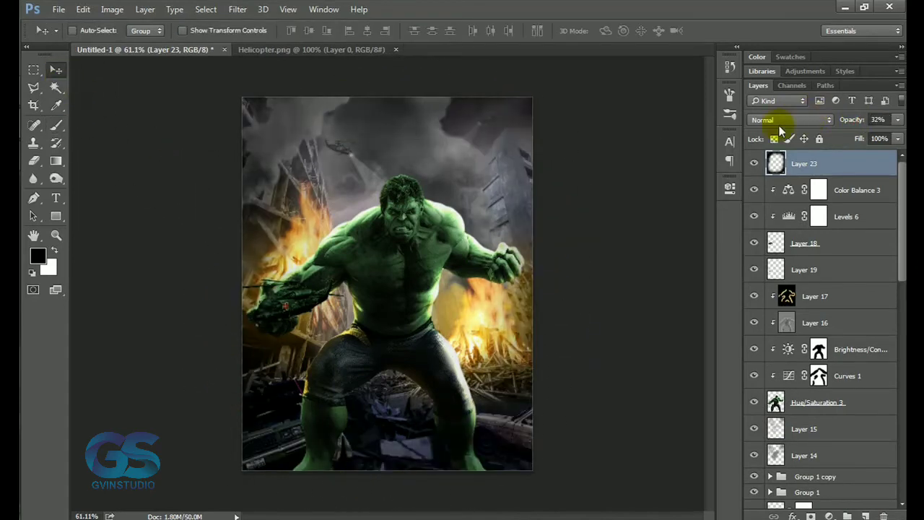
# Mask the vignette away from the Hulk in the poster's centre.
pyautogui.click(810, 517)
pyautogui.press('b')
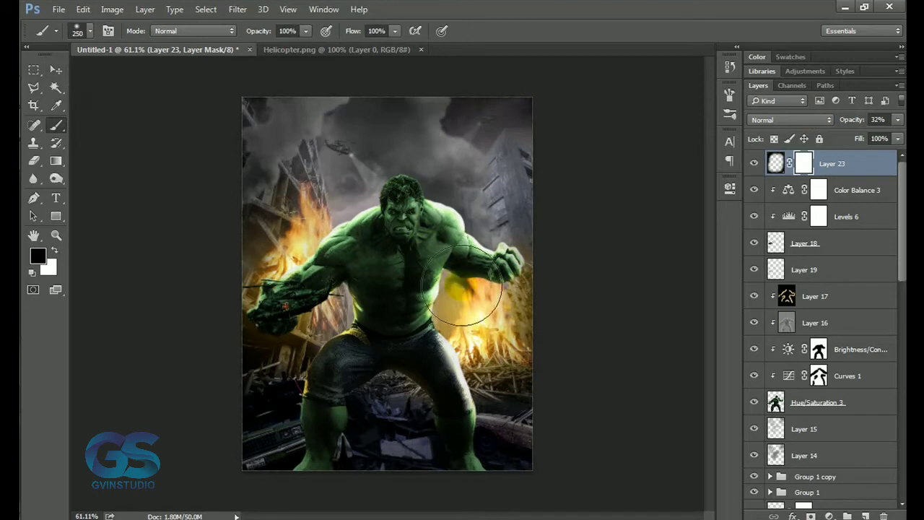
pyautogui.moveTo(306, 318)
pyautogui.mouseDown()
pyautogui.moveTo(347, 303)
pyautogui.moveTo(433, 332)
pyautogui.moveTo(462, 310)
pyautogui.mouseUp()
pyautogui.press('v')
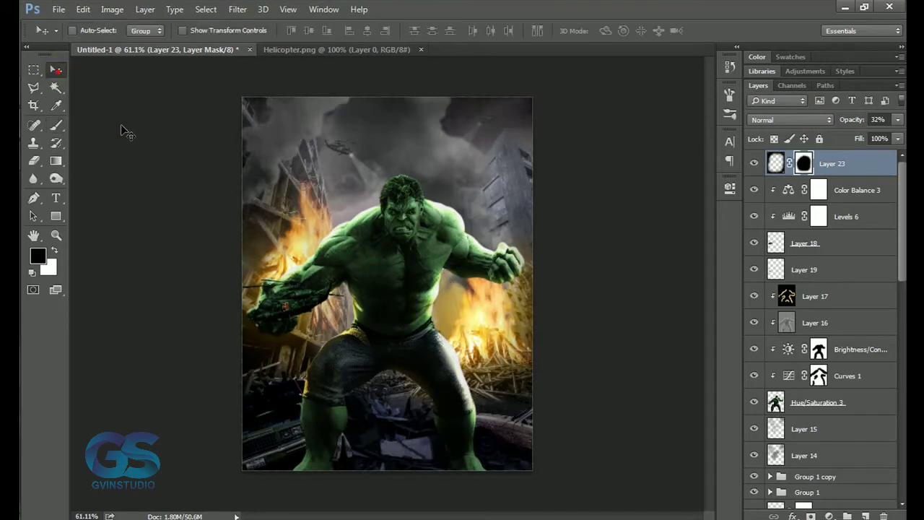
pyautogui.scroll(-3, 828, 373)
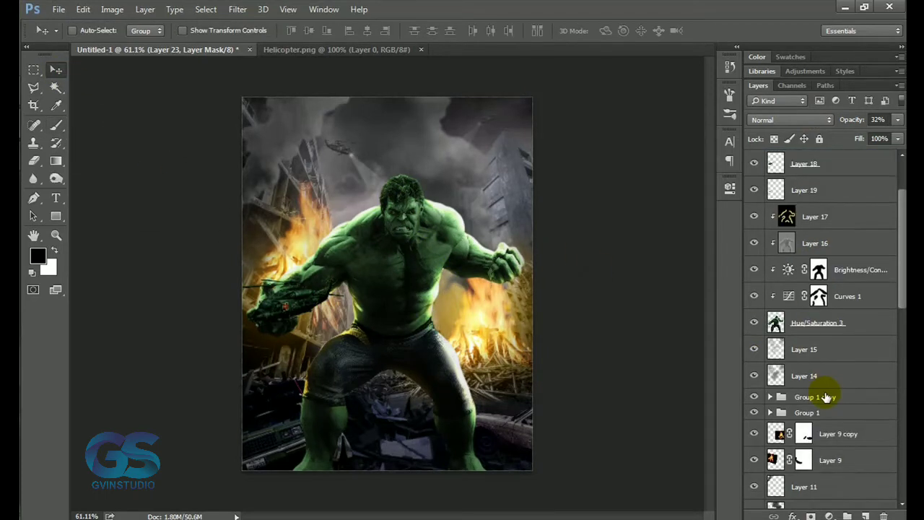
# Add Color Balance 4 with midtones -11, +26, -12 and move it just above Layer 15.
pyautogui.click(827, 397)
pyautogui.click(829, 516)
pyautogui.click(794, 380)
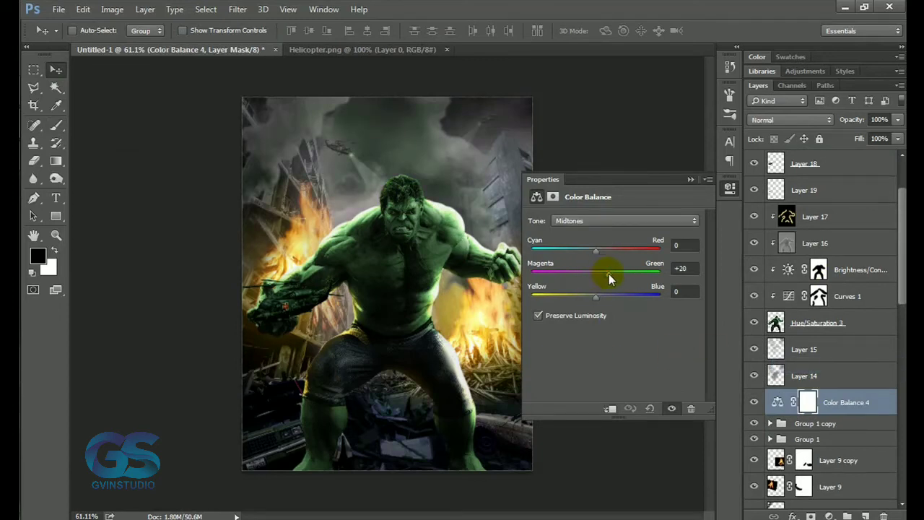
pyautogui.moveTo(595, 296); pyautogui.dragTo(589, 296)
pyautogui.moveTo(596, 251)
pyautogui.mouseDown()
pyautogui.moveTo(613, 274)
pyautogui.moveTo(604, 274)
pyautogui.mouseUp()
pyautogui.click(691, 179)
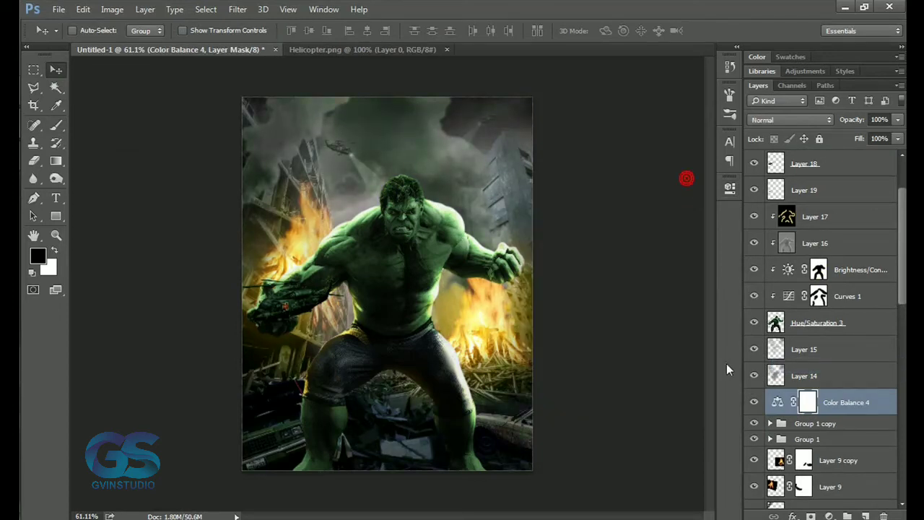
pyautogui.moveTo(863, 401); pyautogui.dragTo(753, 352)
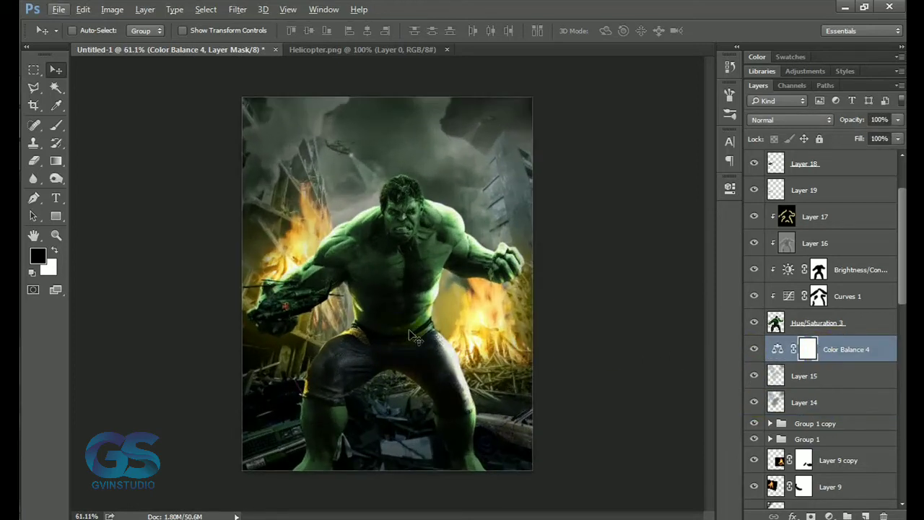
# Give Hue/Saturation 3 a Black, White Gradient Overlay in Multiply at about 46% opacity.
pyautogui.scroll(-1, 787, 408)
pyautogui.click(808, 297)
pyautogui.click(793, 517)
pyautogui.click(825, 457)
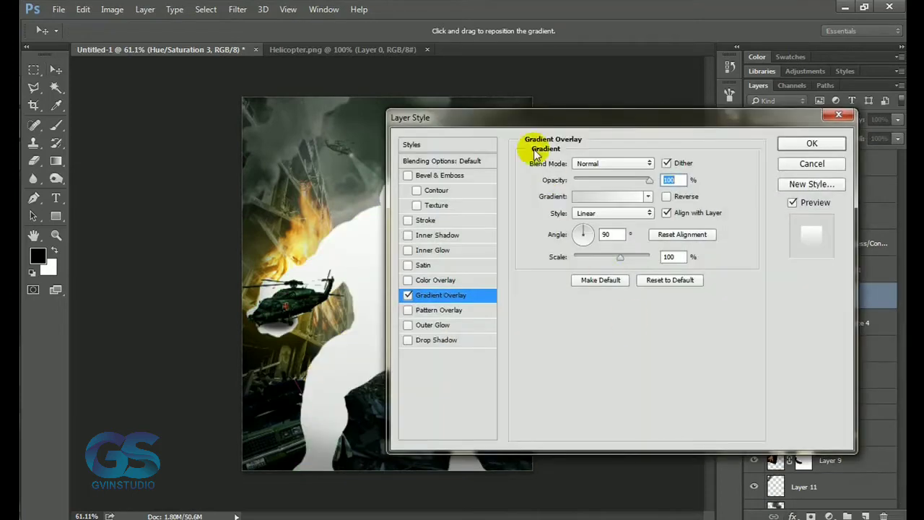
pyautogui.click(747, 217)
pyautogui.click(358, 103)
pyautogui.click(553, 89)
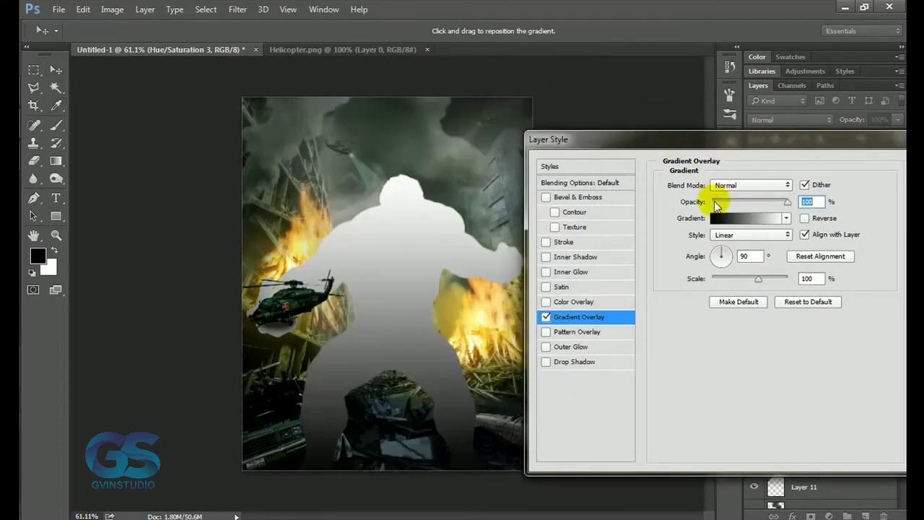
pyautogui.click(750, 184)
pyautogui.click(731, 223)
pyautogui.moveTo(787, 202); pyautogui.dragTo(776, 204)
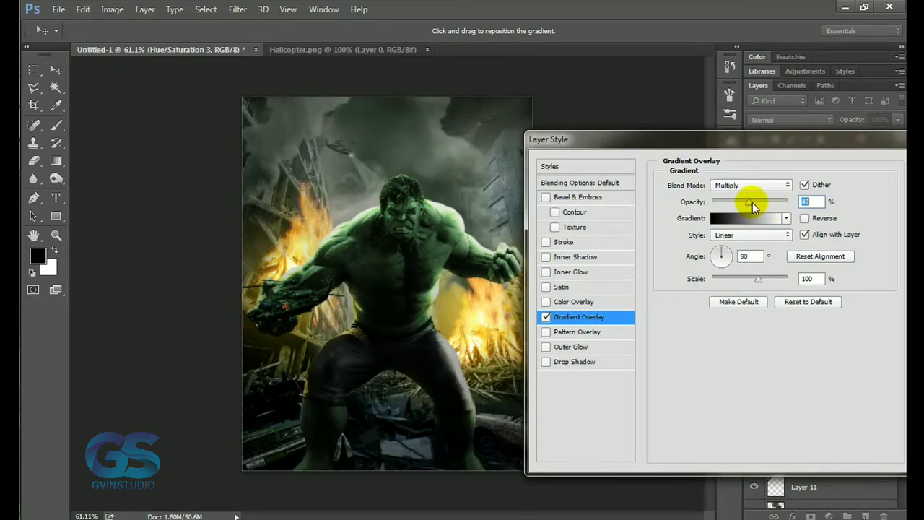
pyautogui.moveTo(772, 205); pyautogui.dragTo(747, 204)
pyautogui.moveTo(725, 145); pyautogui.dragTo(708, 148)
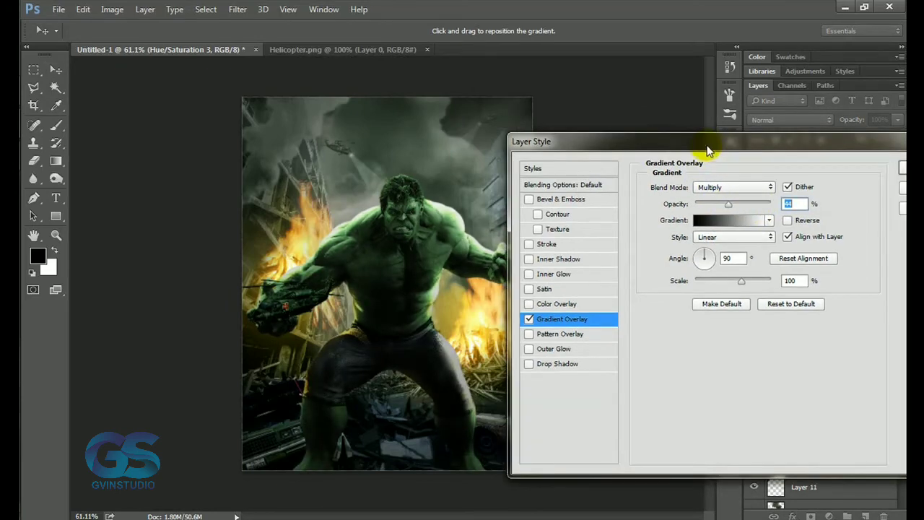
# Add a pale yellow Linear Dodge (Add) Inner Shadow at lower opacity and apply both effects.
pyautogui.click(558, 258)
pyautogui.click(787, 187)
pyautogui.click(732, 217)
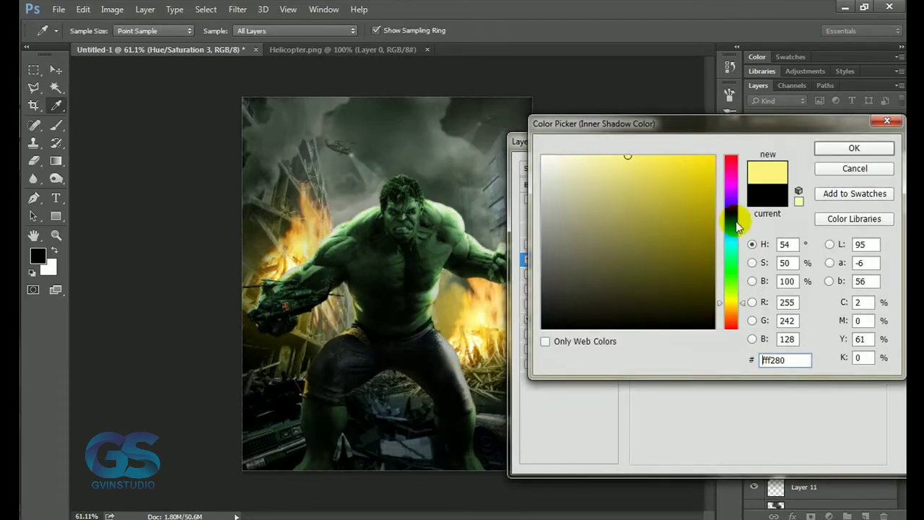
pyautogui.click(824, 149)
pyautogui.click(707, 189)
pyautogui.click(776, 284)
pyautogui.click(726, 190)
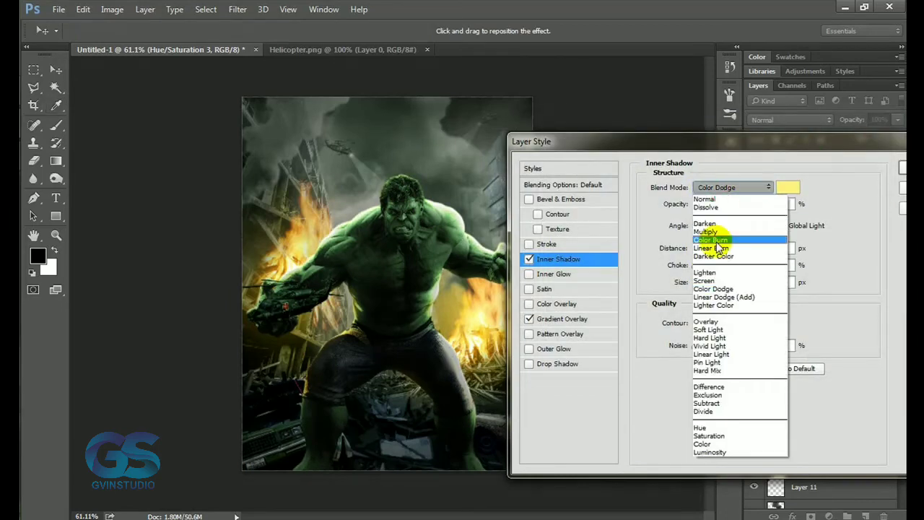
pyautogui.click(703, 293)
pyautogui.moveTo(729, 205); pyautogui.dragTo(728, 206)
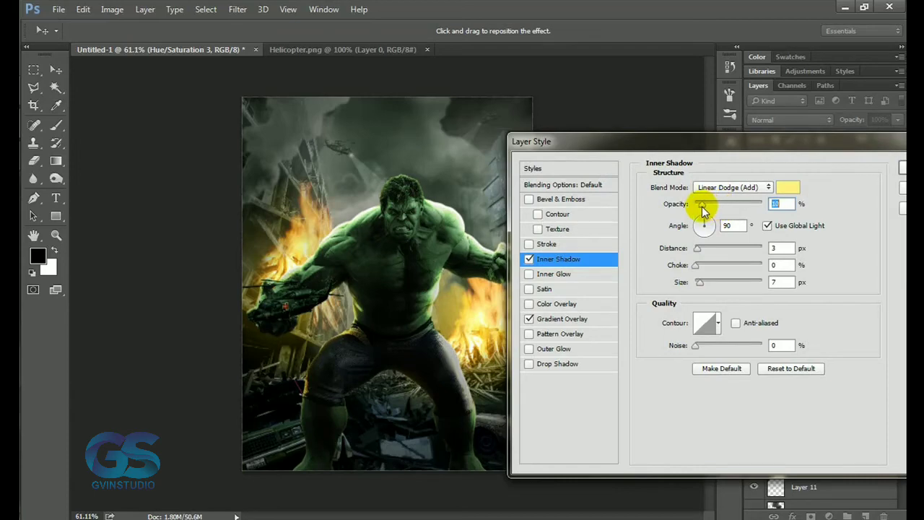
pyautogui.moveTo(708, 148); pyautogui.dragTo(610, 148)
pyautogui.click(835, 178)
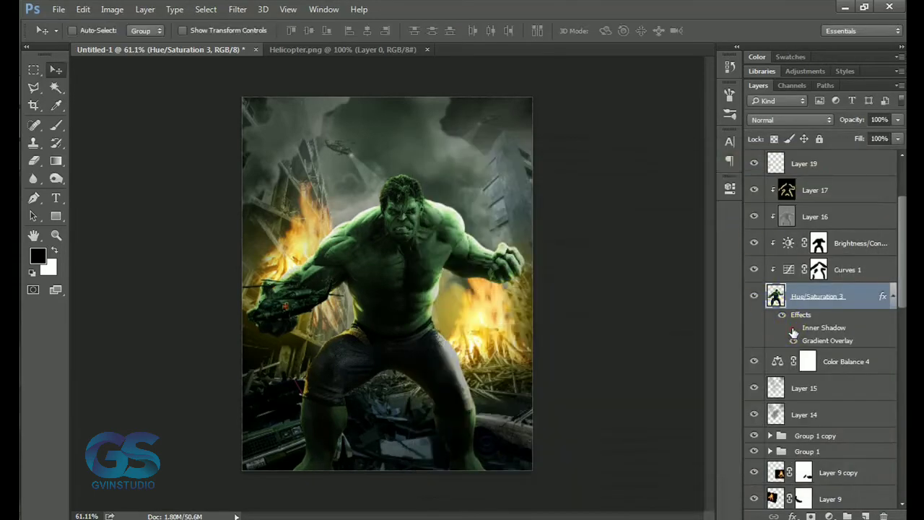
# Darken the poster bottom with a black gradient on new Layer 24.
pyautogui.scroll(2, 787, 288)
pyautogui.hotkey('ctrl', 'shift', 'alt', 'n')
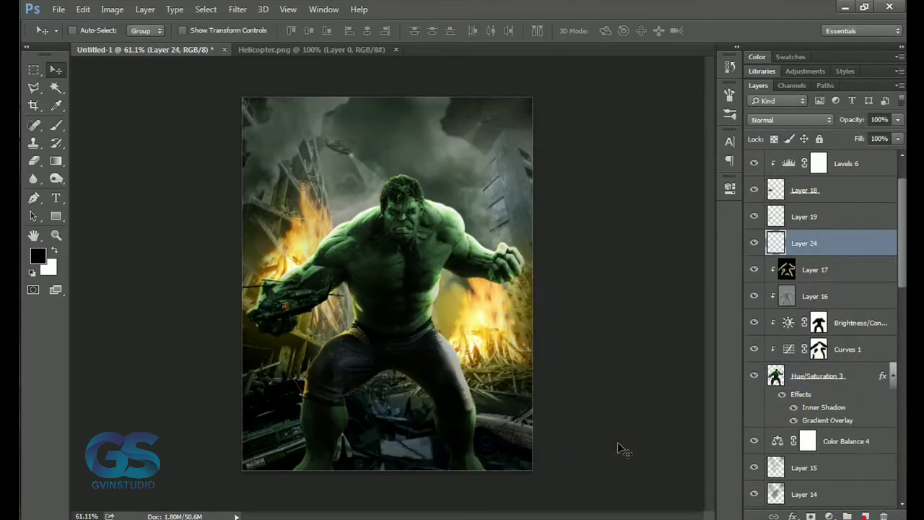
pyautogui.press('g')
pyautogui.moveTo(390, 346); pyautogui.dragTo(390, 345)
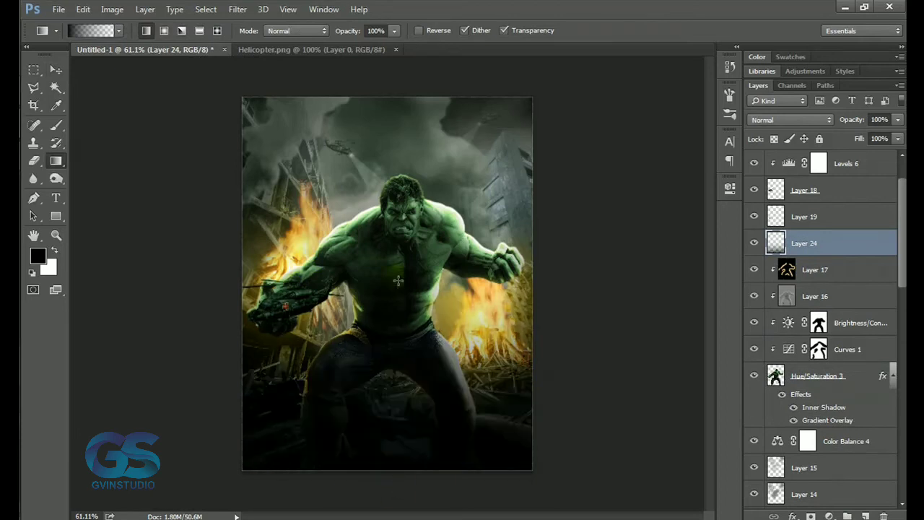
pyautogui.click(57, 70)
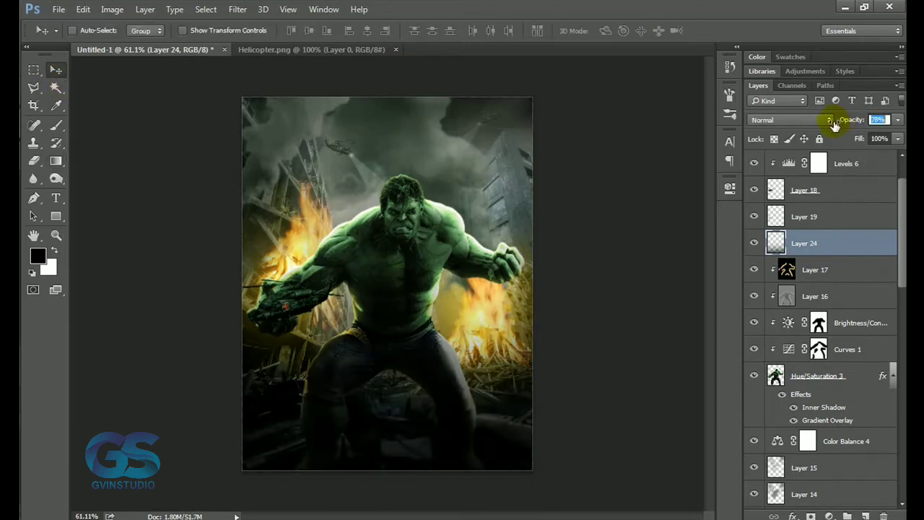
# Add Color Balance 5 with midtones -15, +15, -2 above Layer 23.
pyautogui.click(829, 515)
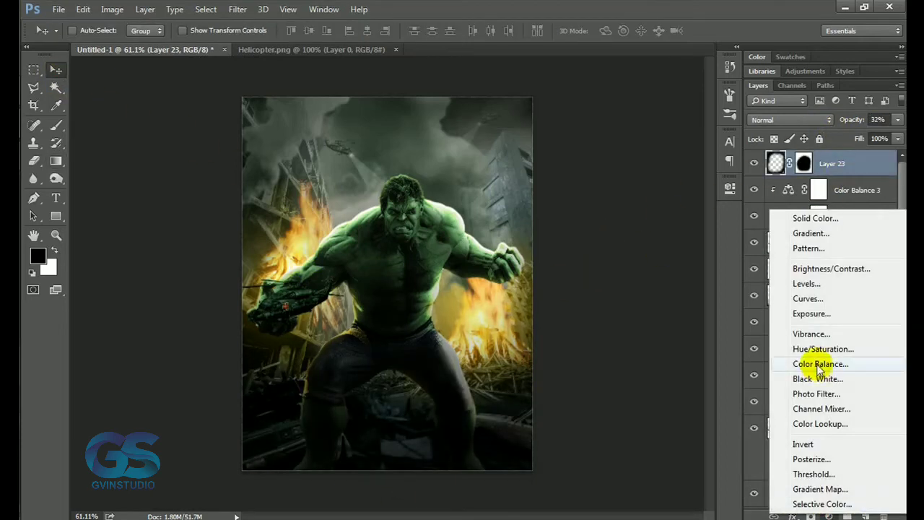
pyautogui.click(832, 362)
pyautogui.moveTo(595, 272)
pyautogui.mouseDown()
pyautogui.moveTo(605, 272)
pyautogui.moveTo(585, 250)
pyautogui.mouseUp()
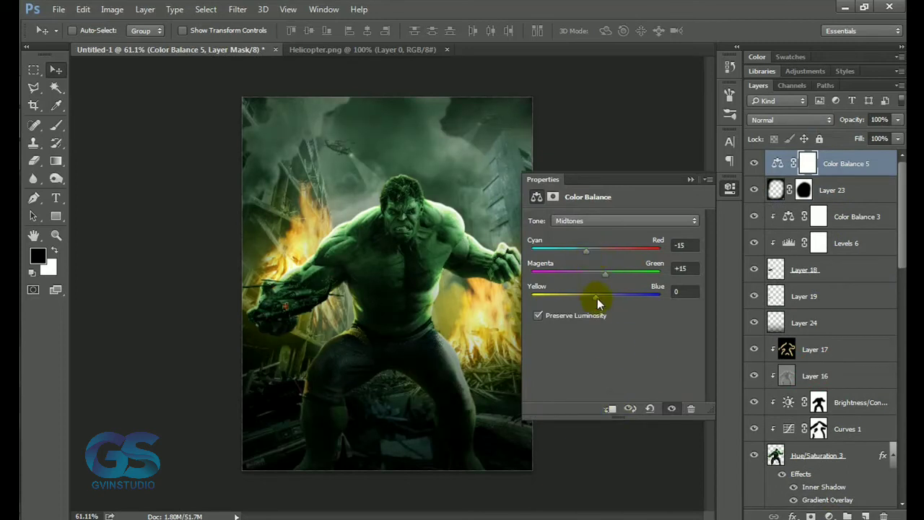
pyautogui.click(690, 180)
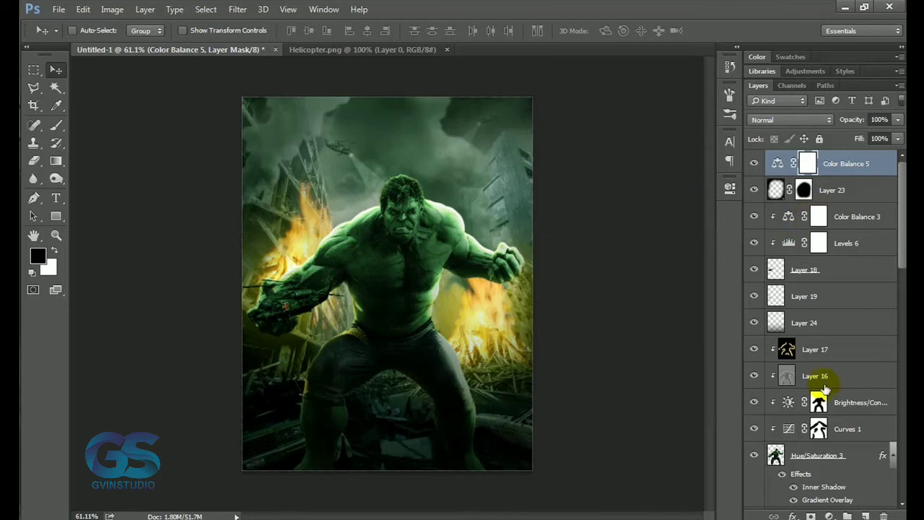
pyautogui.click(838, 186)
# Paint soft dark-green haze on new Layer 25 with a 200 px brush, then lower its opacity.
pyautogui.hotkey('ctrl', 'shift', 'alt', 'n')
pyautogui.click(57, 124)
pyautogui.rightClick(346, 194)
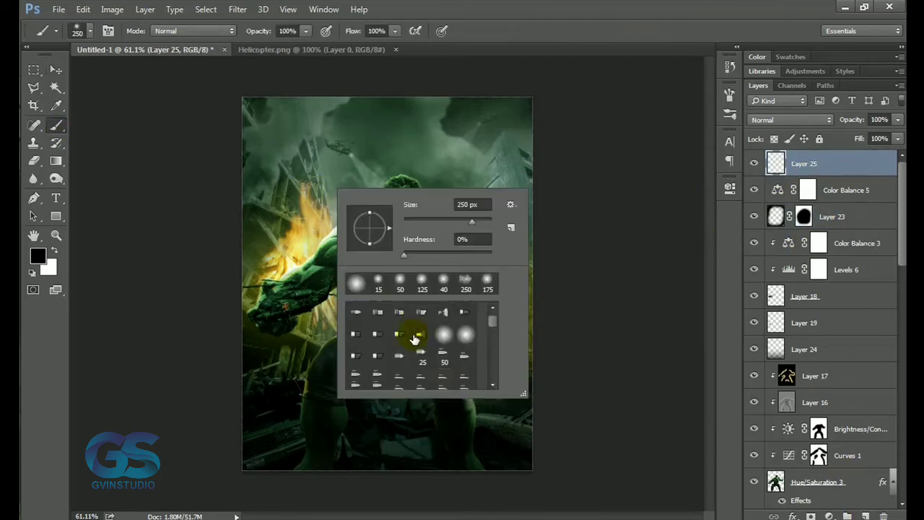
pyautogui.scroll(-3, 411, 336)
pyautogui.scroll(-2, 401, 361)
pyautogui.doubleClick(401, 366)
pyautogui.keyDown('alt'); pyautogui.click(480, 161); pyautogui.keyUp('alt')
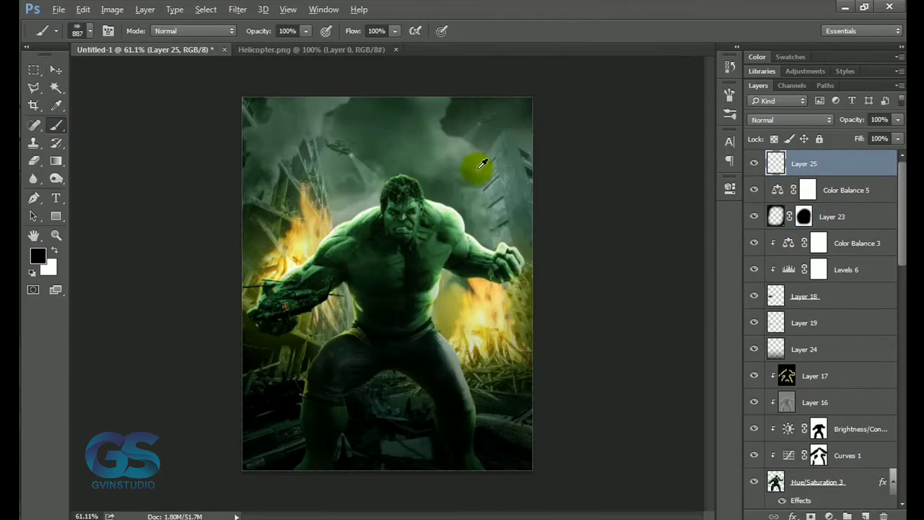
pyautogui.keyDown('alt'); pyautogui.click(372, 109); pyautogui.keyUp('alt')
pyautogui.press('[')
pyautogui.moveTo(361, 173); pyautogui.dragTo(303, 239)
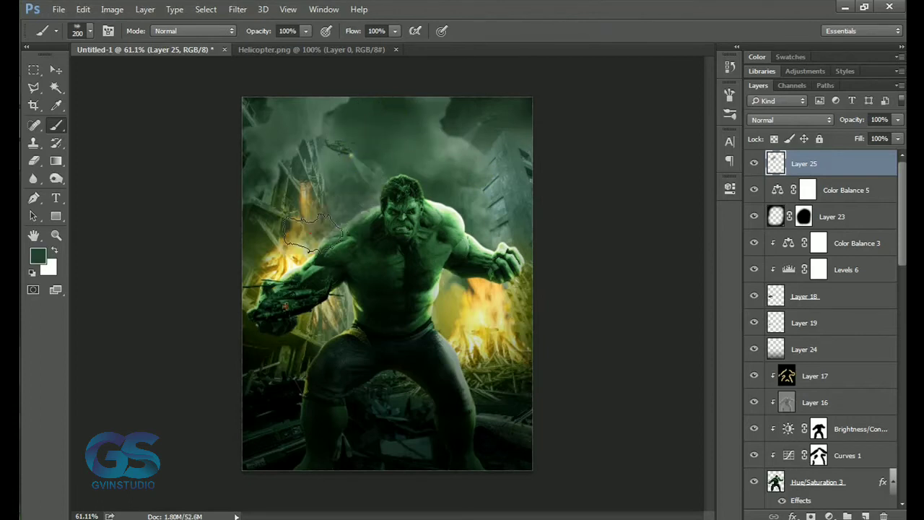
pyautogui.moveTo(311, 166); pyautogui.dragTo(433, 206)
pyautogui.moveTo(498, 216); pyautogui.dragTo(285, 254)
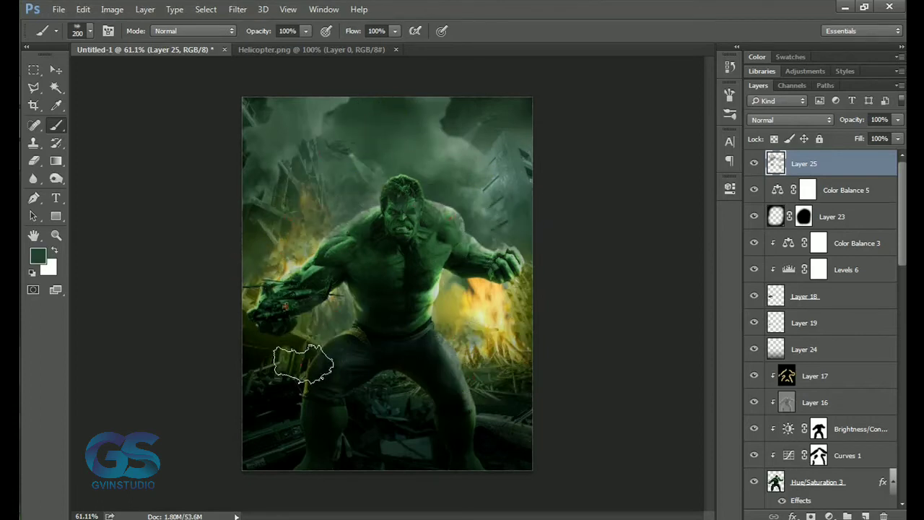
pyautogui.moveTo(852, 120); pyautogui.dragTo(800, 127)
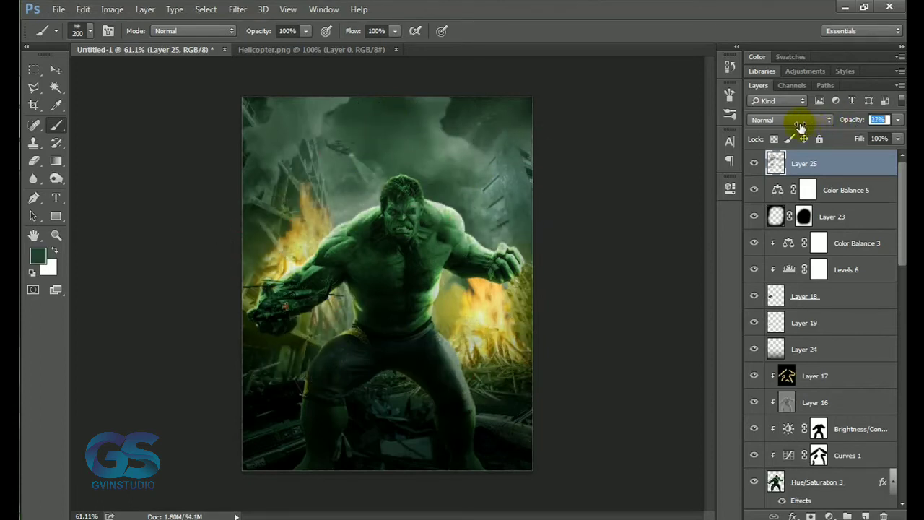
# Add a Brightness/Contrast adjustment above Layer 25 and adjust its amounts.
pyautogui.press('v')
pyautogui.click(829, 516)
pyautogui.click(794, 251)
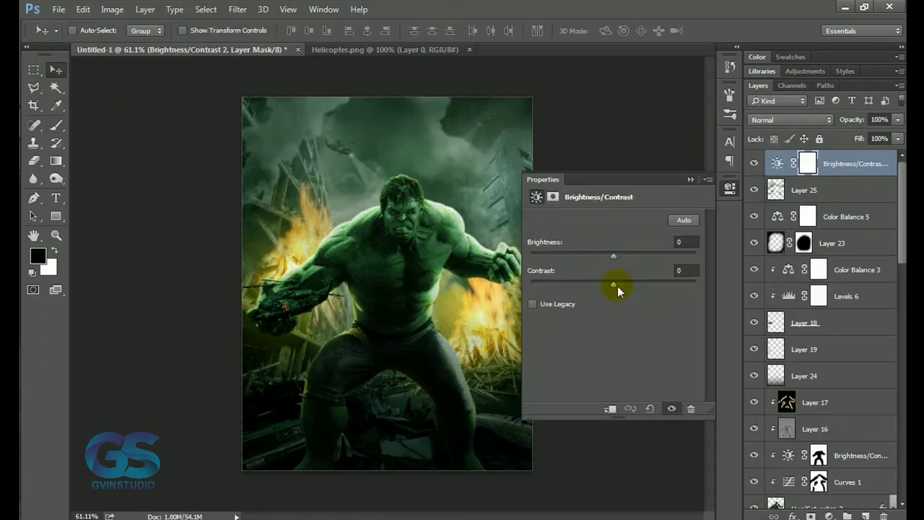
pyautogui.moveTo(613, 252); pyautogui.dragTo(627, 262)
pyautogui.click(690, 179)
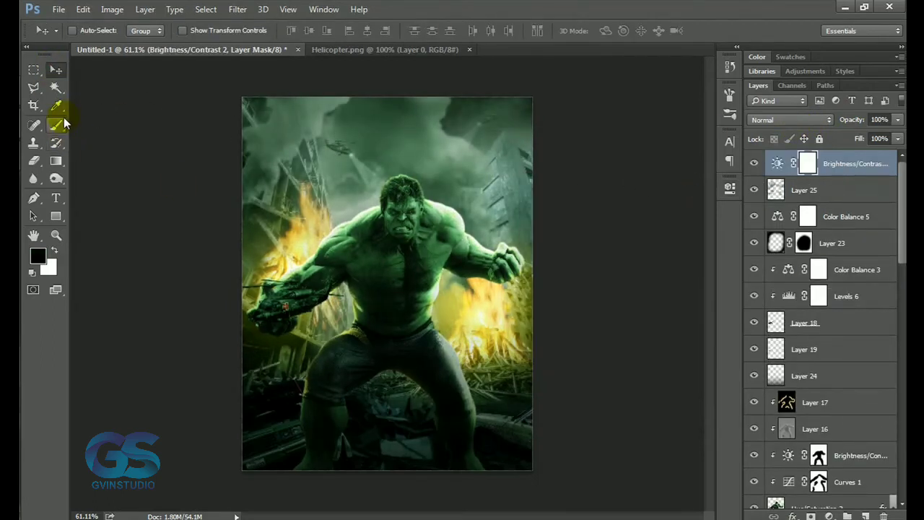
# Mask the Brightness/Contrast away from the top sky and side edges, keeping the bottom centre.
pyautogui.click(56, 124)
pyautogui.rightClick(278, 151)
pyautogui.press('Escape')
pyautogui.moveTo(325, 117)
pyautogui.mouseDown()
pyautogui.moveTo(547, 237)
pyautogui.moveTo(450, 443)
pyautogui.mouseUp()
pyautogui.moveTo(241, 325); pyautogui.dragTo(238, 267)
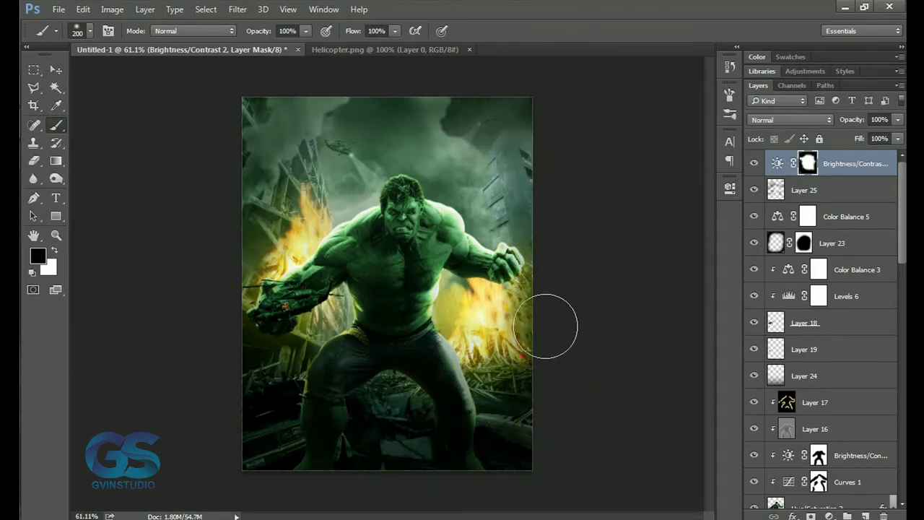
pyautogui.moveTo(307, 139); pyautogui.dragTo(289, 134)
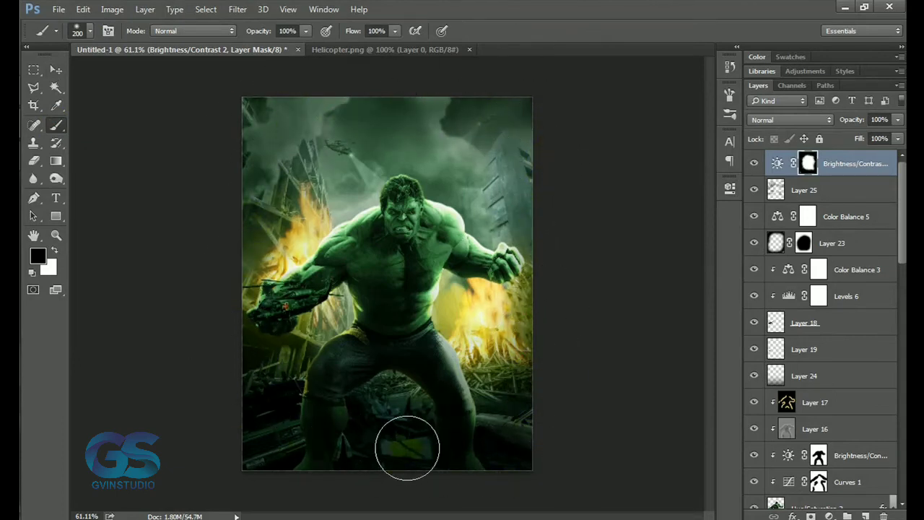
pyautogui.press('x')
pyautogui.moveTo(407, 447); pyautogui.dragTo(413, 390)
pyautogui.press('x')
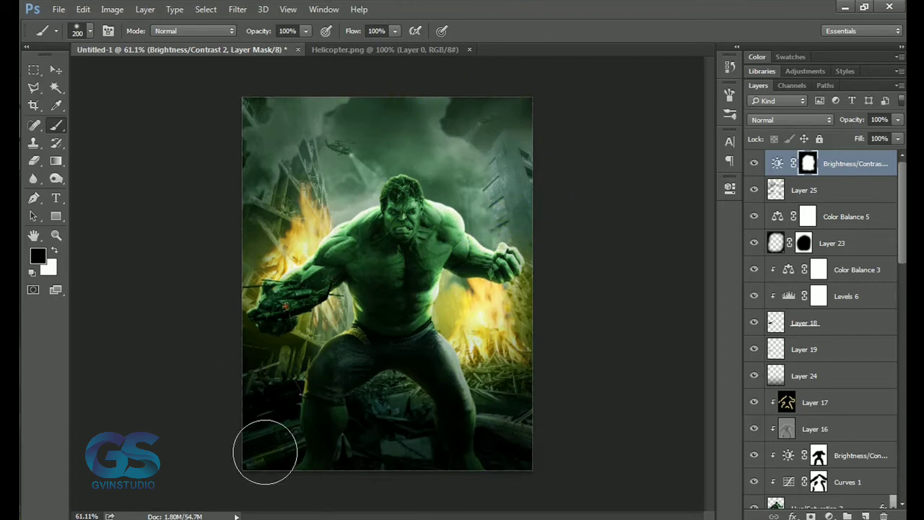
pyautogui.press('v')
pyautogui.hotkey('ctrl', '-')
pyautogui.hotkey('ctrl', '-')
pyautogui.hotkey('ctrl', '-')
pyautogui.hotkey('ctrl', '0')
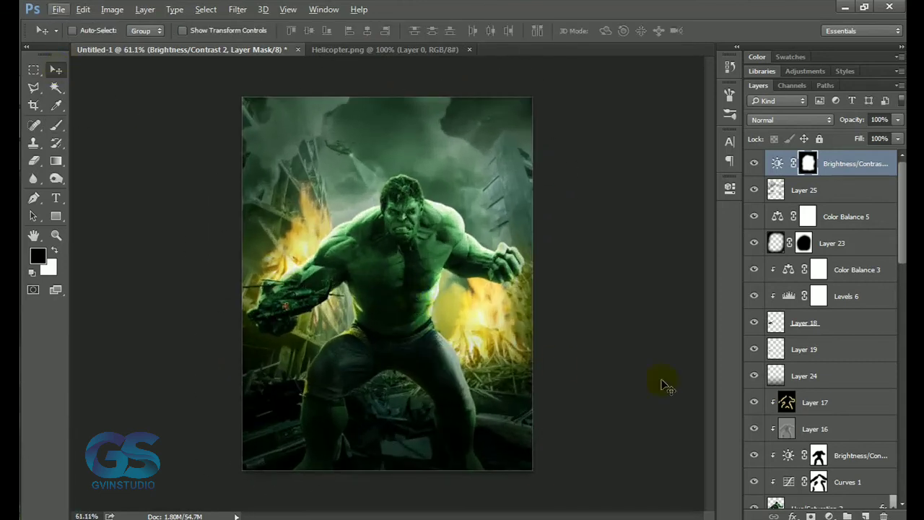
pyautogui.scroll(-5, 805, 401)
pyautogui.scroll(-2, 805, 401)
pyautogui.scroll(-3, 805, 401)
# Set smoke Layer 10 to 82% opacity.
pyautogui.click(806, 393)
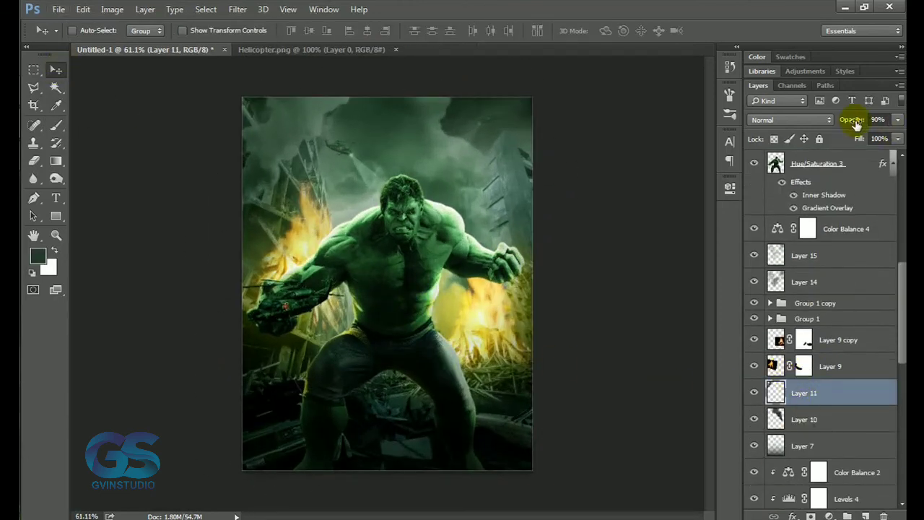
pyautogui.hotkey('alt', '[')
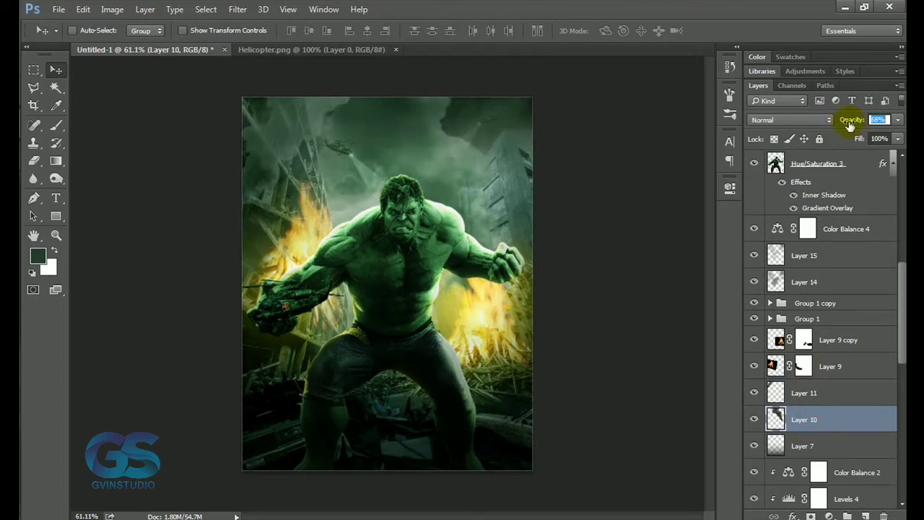
pyautogui.moveTo(861, 125); pyautogui.dragTo(860, 123)
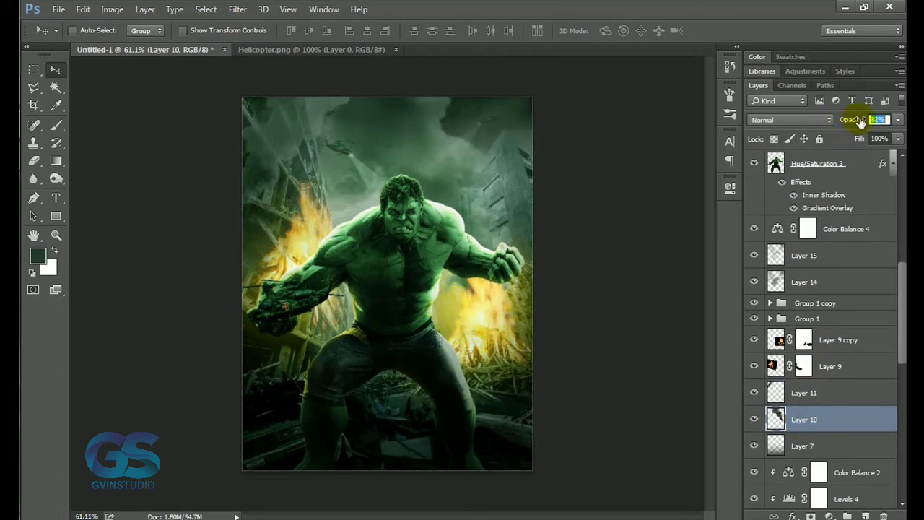
pyautogui.scroll(5, 773, 264)
pyautogui.scroll(-3, 774, 265)
pyautogui.scroll(1, 459, 290)
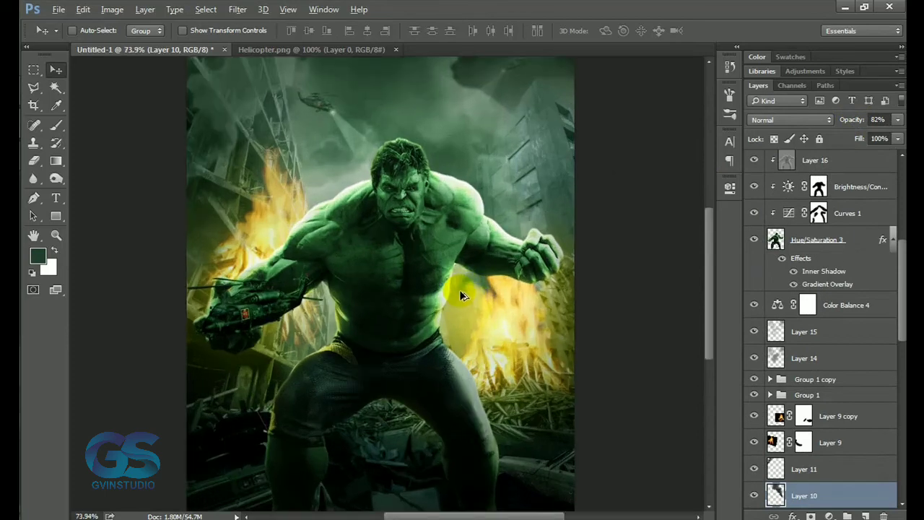
pyautogui.scroll(-1, 460, 290)
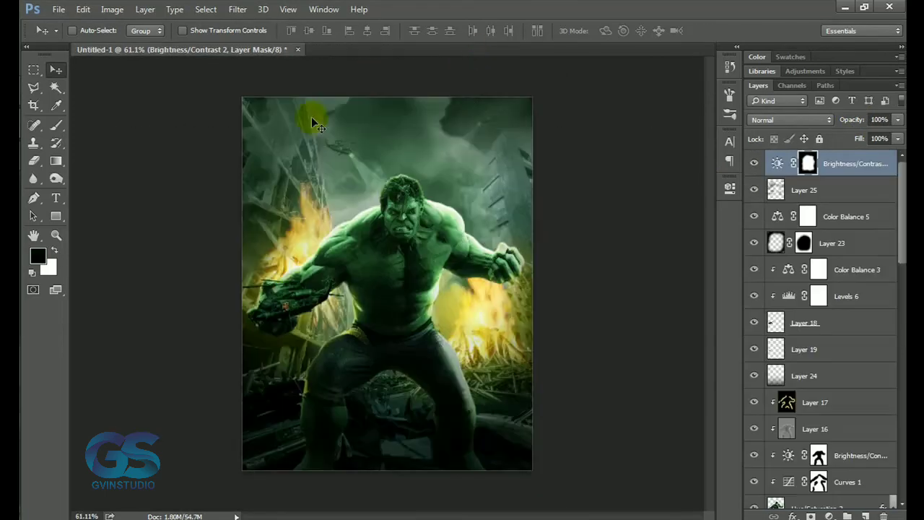
# Open hulk-text.png and drag the HULK title into the poster as Layer 26.
pyautogui.click(58, 8)
pyautogui.click(67, 31)
pyautogui.scroll(-5, 582, 190)
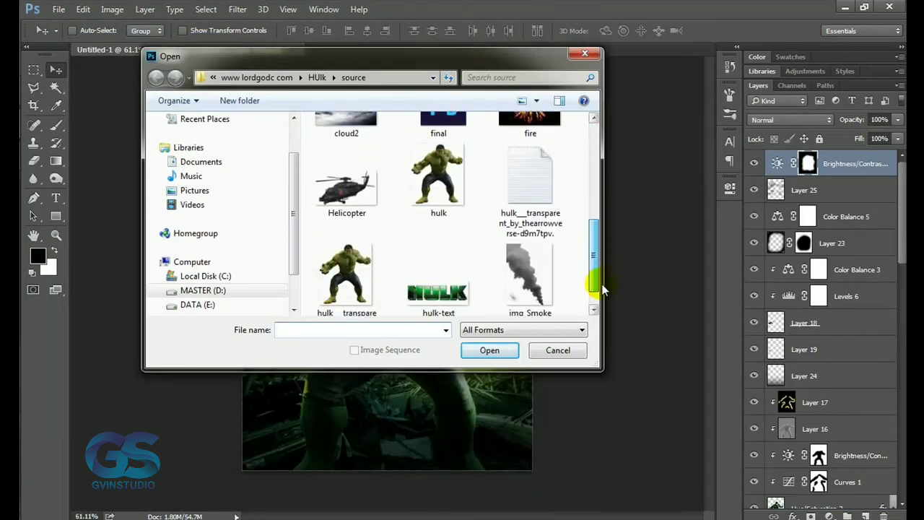
pyautogui.click(438, 260)
pyautogui.click(490, 350)
pyautogui.moveTo(483, 334); pyautogui.dragTo(443, 397)
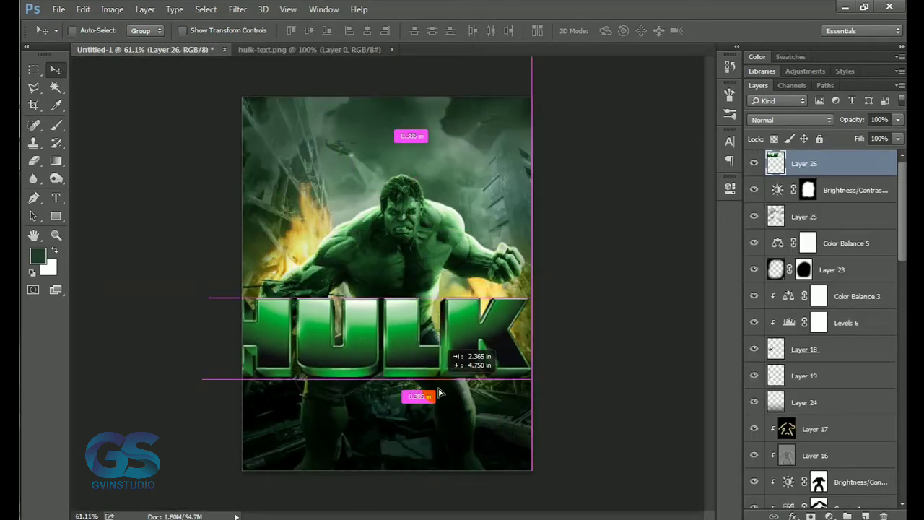
# Scale the HULK title to about 75% and centre it horizontally along the poster bottom.
pyautogui.hotkey('ctrl', 't')
pyautogui.moveTo(540, 396)
pyautogui.mouseDown()
pyautogui.moveTo(501, 387)
pyautogui.moveTo(506, 413)
pyautogui.mouseUp()
pyautogui.press('Return')
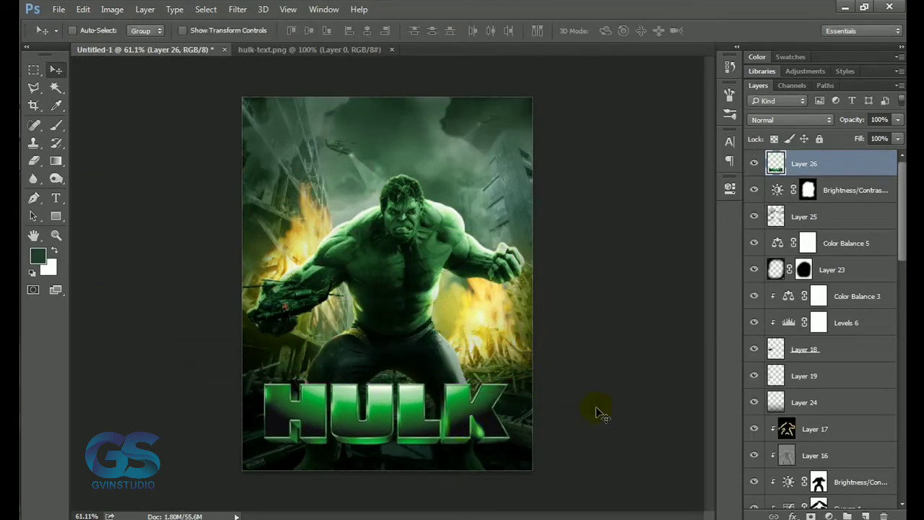
pyautogui.hotkey('ctrl', 'a')
pyautogui.click(366, 30)
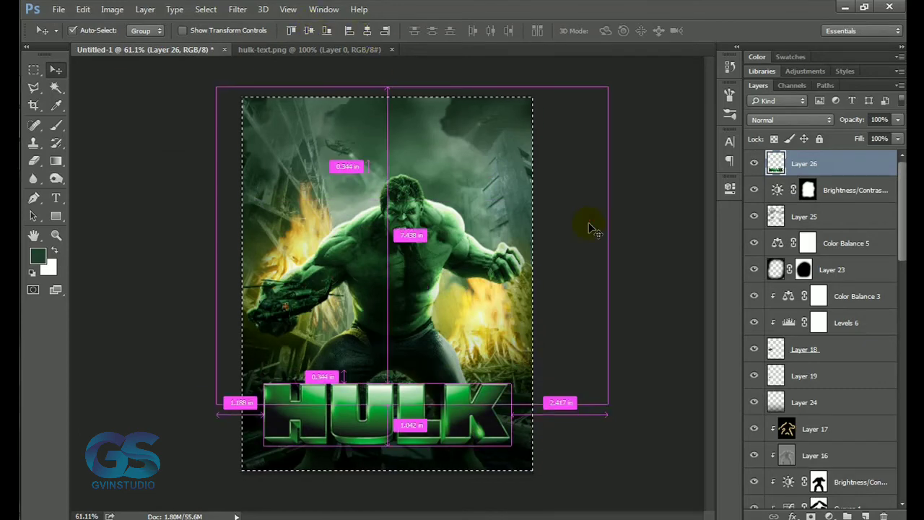
pyautogui.hotkey('ctrl', 'd')
# Add an Outer Glow to the HULK text, sampling its green as the glow colour.
pyautogui.click(792, 517)
pyautogui.click(801, 489)
pyautogui.moveTo(469, 147); pyautogui.dragTo(514, 127)
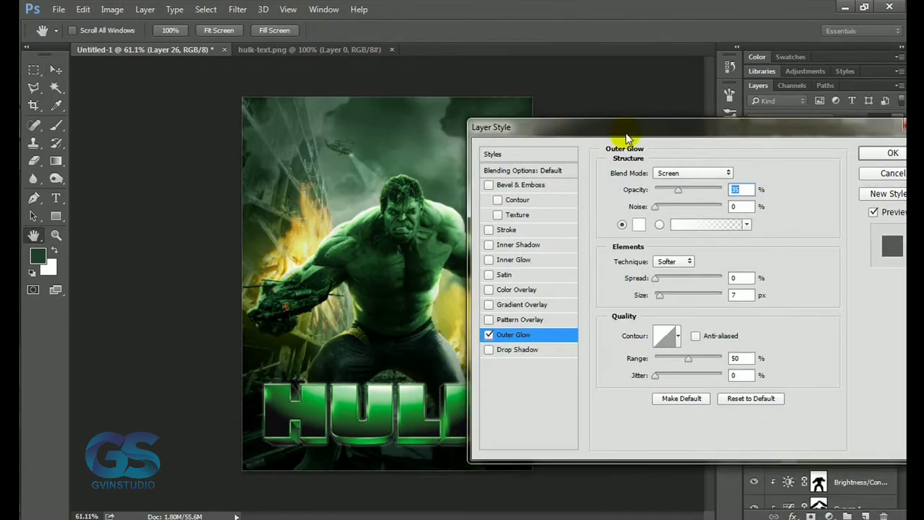
pyautogui.click(670, 231)
pyautogui.click(349, 397)
pyautogui.click(854, 148)
# Switch the glow blend mode to Linear Dodge (Add) and fine-tune its green colour.
pyautogui.click(697, 173)
pyautogui.click(679, 281)
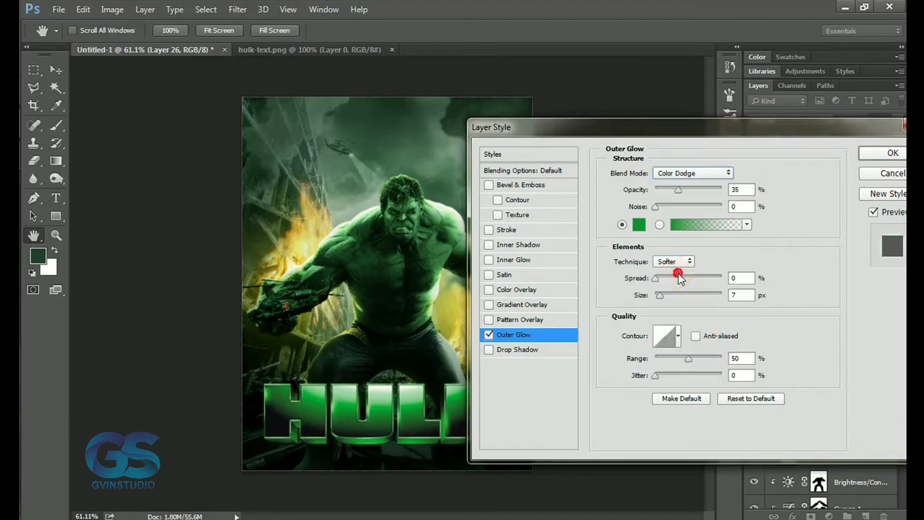
pyautogui.click(693, 173)
pyautogui.click(675, 266)
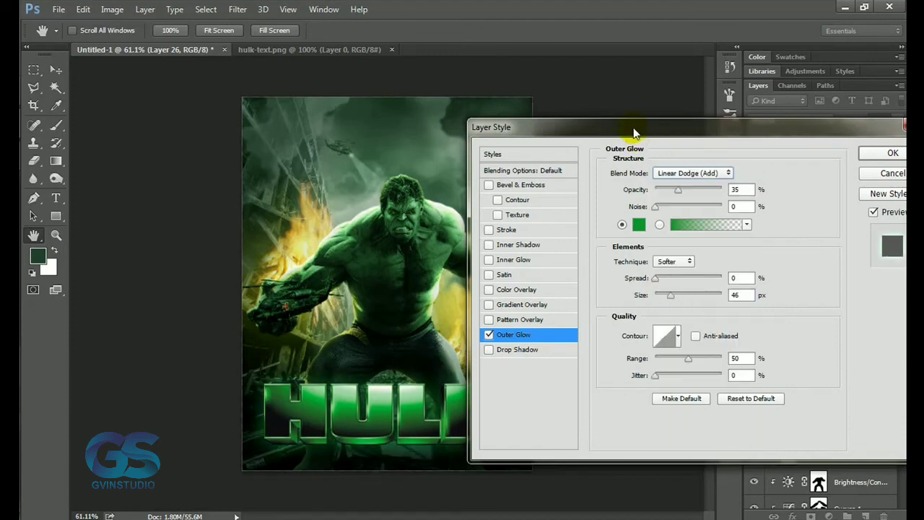
pyautogui.moveTo(634, 134); pyautogui.dragTo(683, 98)
pyautogui.click(688, 191)
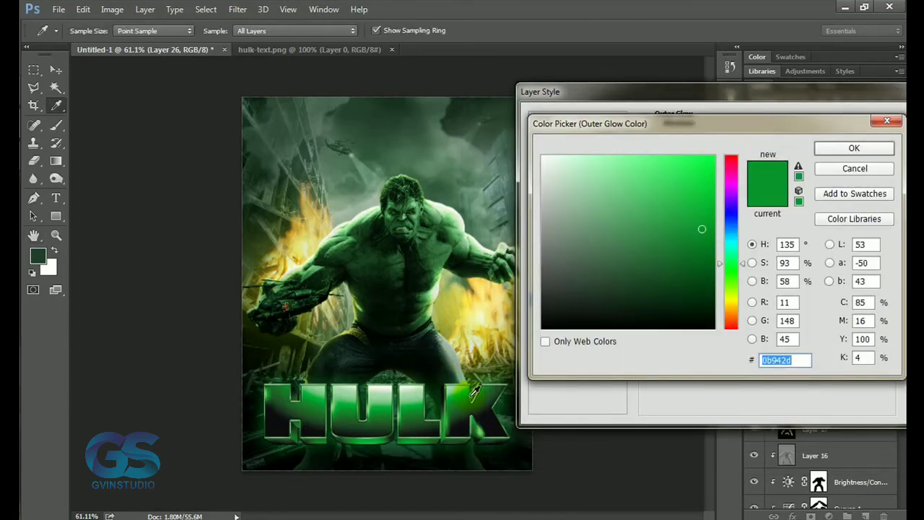
pyautogui.moveTo(687, 223)
pyautogui.mouseDown()
pyautogui.moveTo(701, 248)
pyautogui.moveTo(691, 223)
pyautogui.mouseUp()
pyautogui.press('Return')
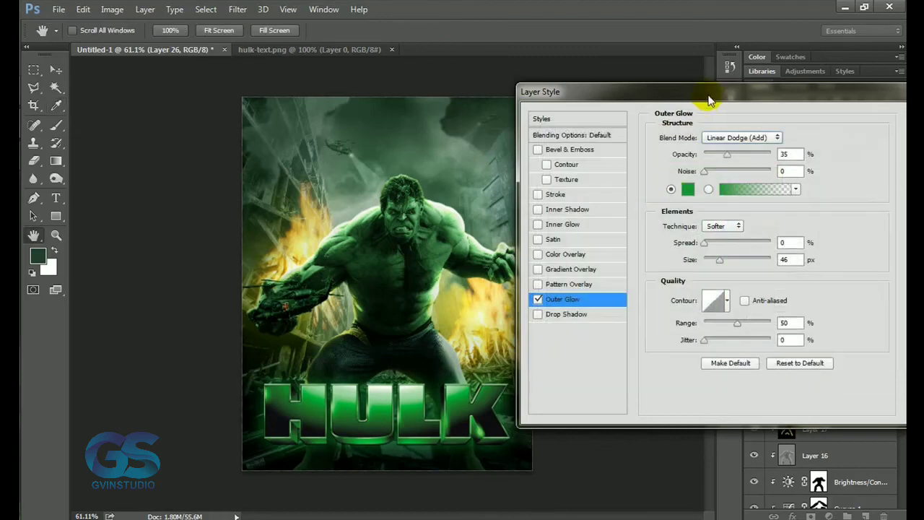
pyautogui.moveTo(709, 101); pyautogui.dragTo(693, 96)
# Add a soft drop shadow (distance 9, size 29) and apply the layer effects.
pyautogui.click(546, 310)
pyautogui.click(693, 230)
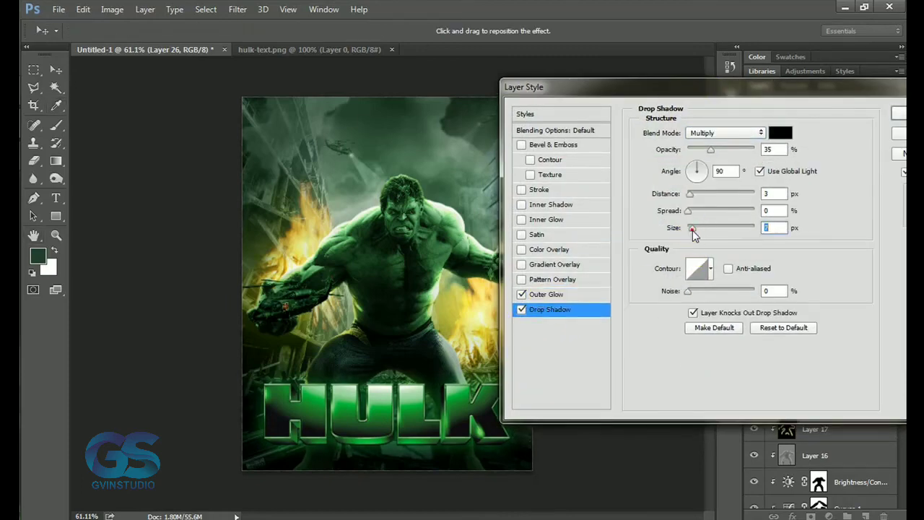
pyautogui.moveTo(687, 96); pyautogui.dragTo(546, 164)
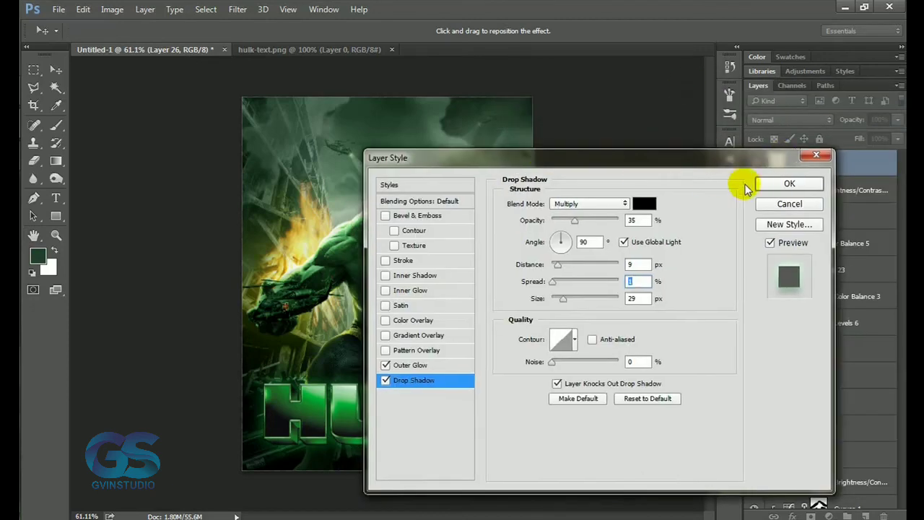
pyautogui.click(797, 182)
pyautogui.click(892, 164)
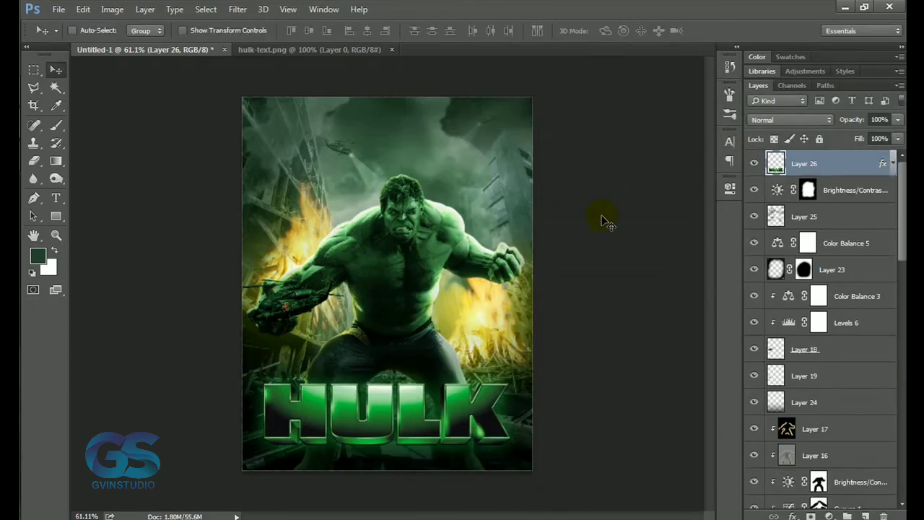
# Stamp all visible layers into a new Linear Light layer with a High Pass filter.
pyautogui.hotkey('ctrl', 'shift', 'alt', 'e')
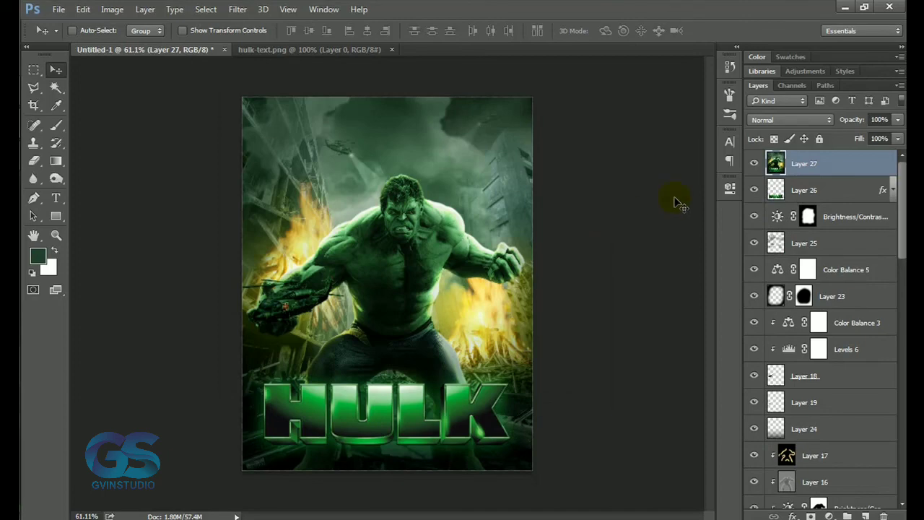
pyautogui.click(790, 119)
pyautogui.click(780, 194)
pyautogui.click(238, 9)
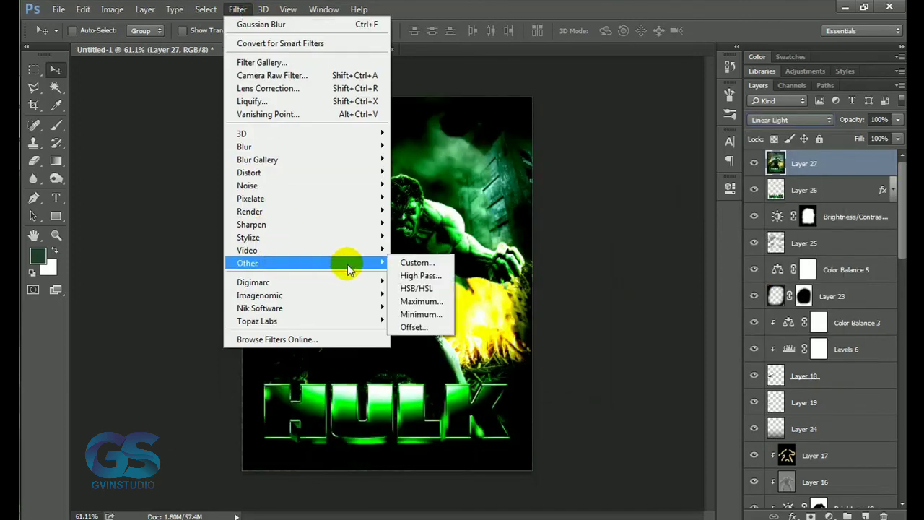
pyautogui.click(421, 275)
pyautogui.press('Return')
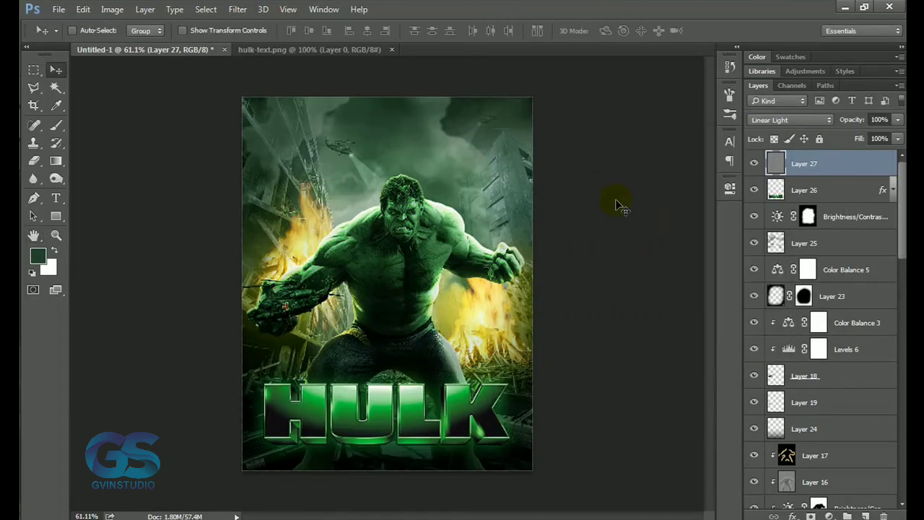
# Stamp another merged layer, desaturate it, and blend it with Luminosity.
pyautogui.hotkey('ctrl', 'shift', 'alt', 'e')
pyautogui.hotkey('ctrl', 'shift', 'u')
pyautogui.click(790, 119)
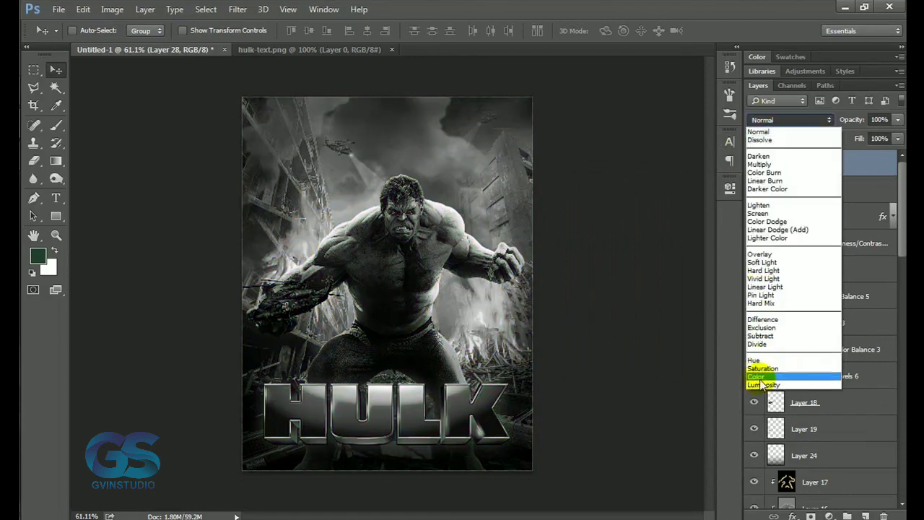
pyautogui.click(776, 385)
pyautogui.hotkey('ctrl', 'z')
pyautogui.click(790, 120)
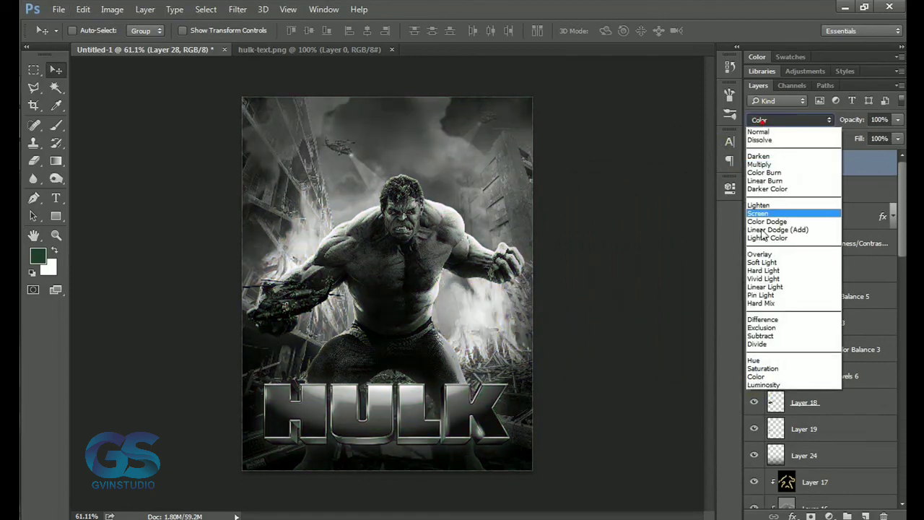
pyautogui.click(776, 385)
pyautogui.hotkey('ctrl', '1')
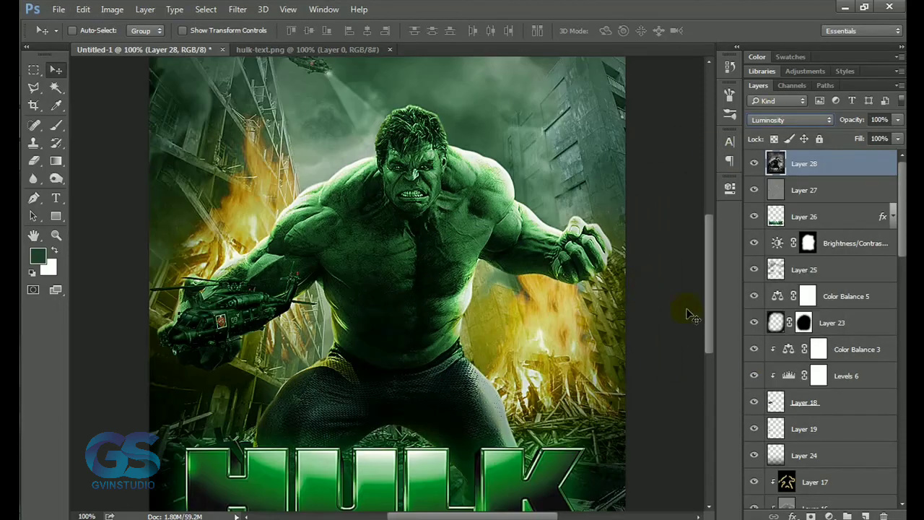
pyautogui.moveTo(708, 318)
pyautogui.mouseDown()
pyautogui.moveTo(708, 358)
pyautogui.moveTo(707, 272)
pyautogui.moveTo(707, 320)
pyautogui.mouseUp()
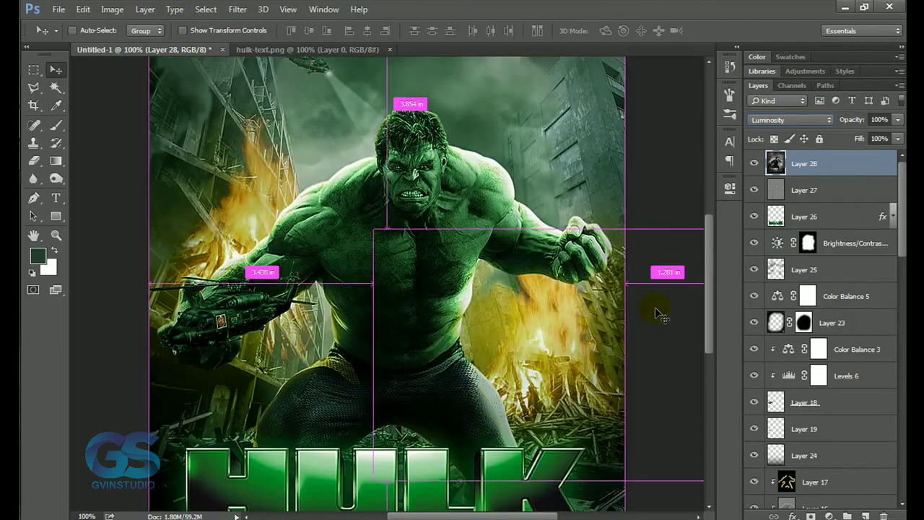
pyautogui.hotkey('ctrl', '0')
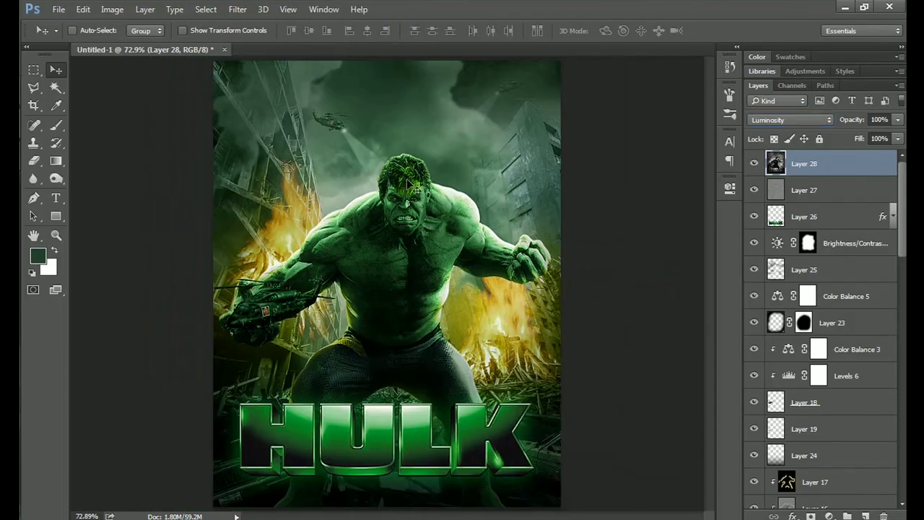